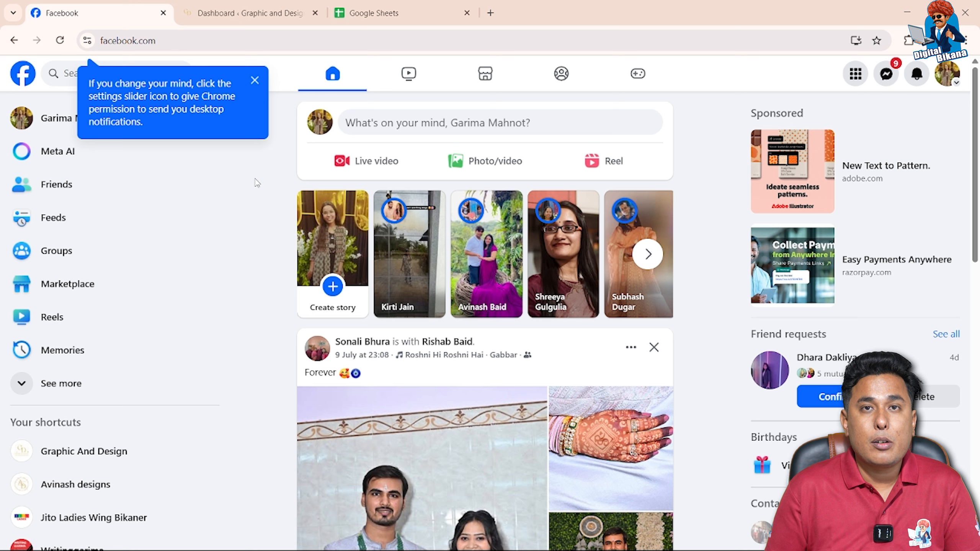
# Dismiss the notification notice, switch to the Avinash designs page and open its Meta Business Suite
pyautogui.click(255, 81)
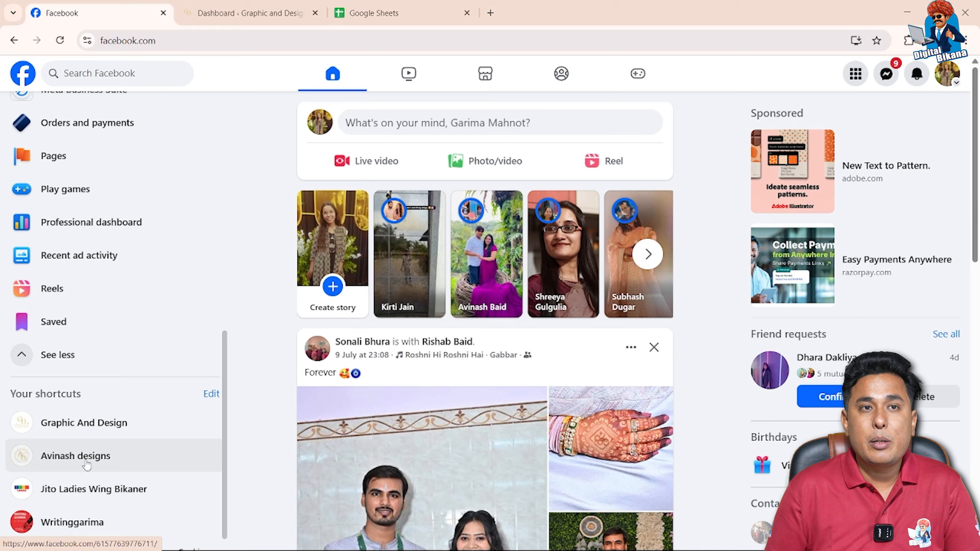
pyautogui.click(77, 459)
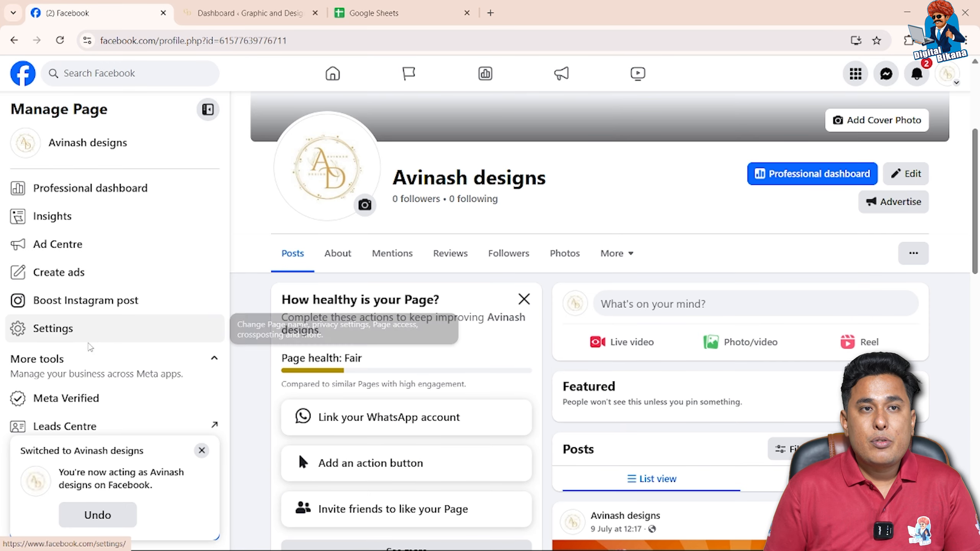
pyautogui.scroll(-2, 82, 347)
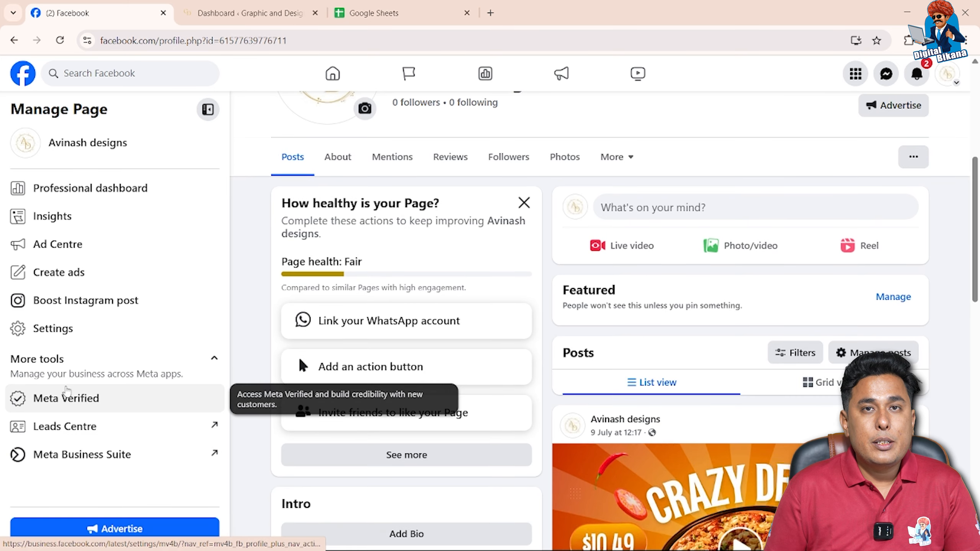
pyautogui.scroll(-1, 97, 400)
pyautogui.click(110, 469)
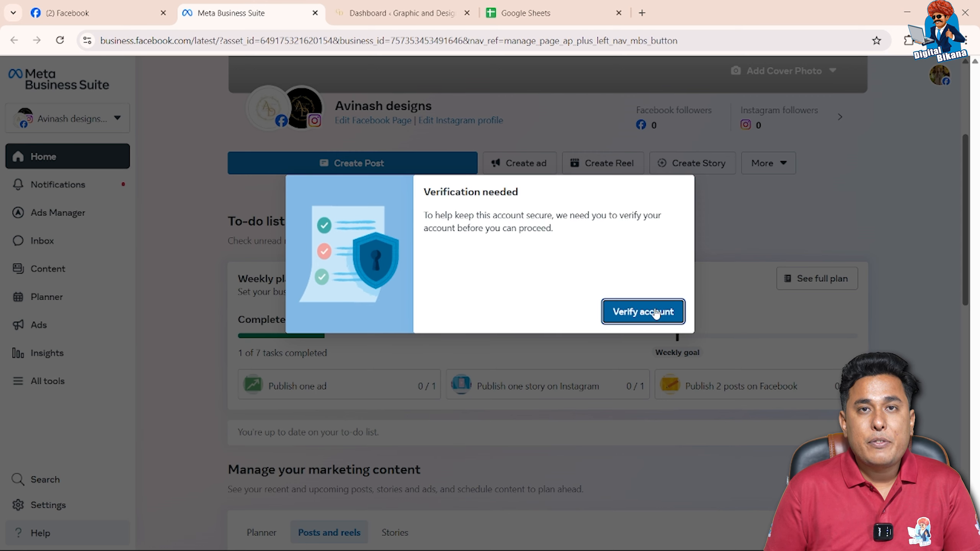
# Verify the account by requesting an emailed code and entering the confirmation code
pyautogui.click(655, 312)
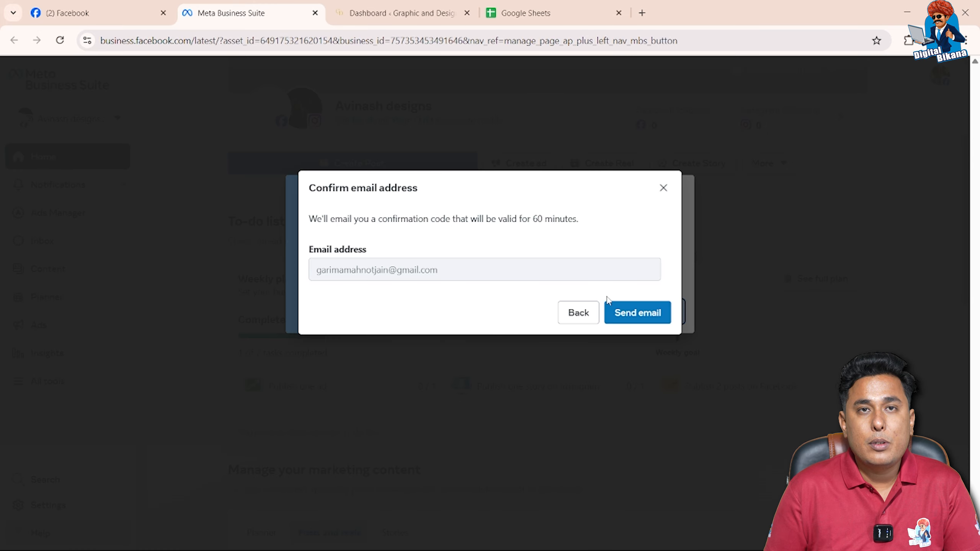
pyautogui.click(618, 314)
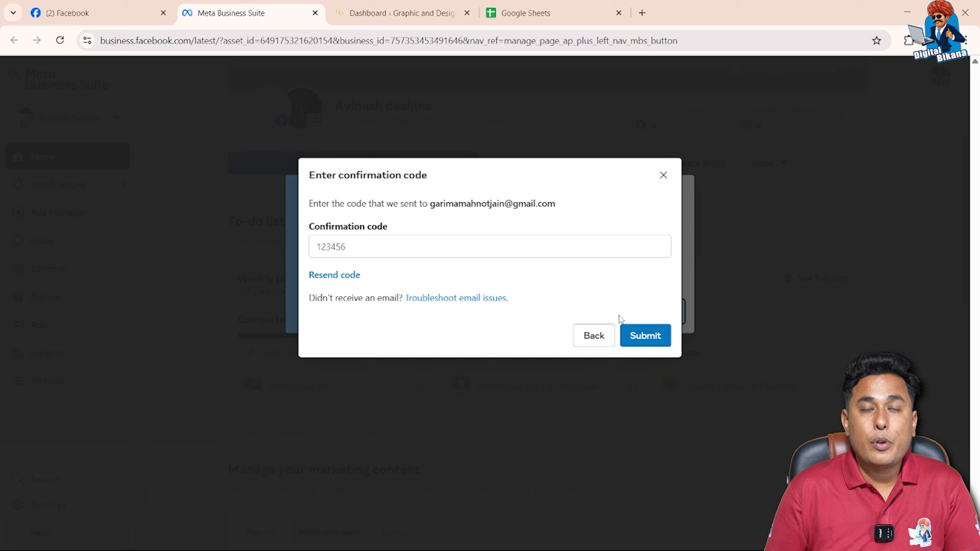
pyautogui.click(483, 246)
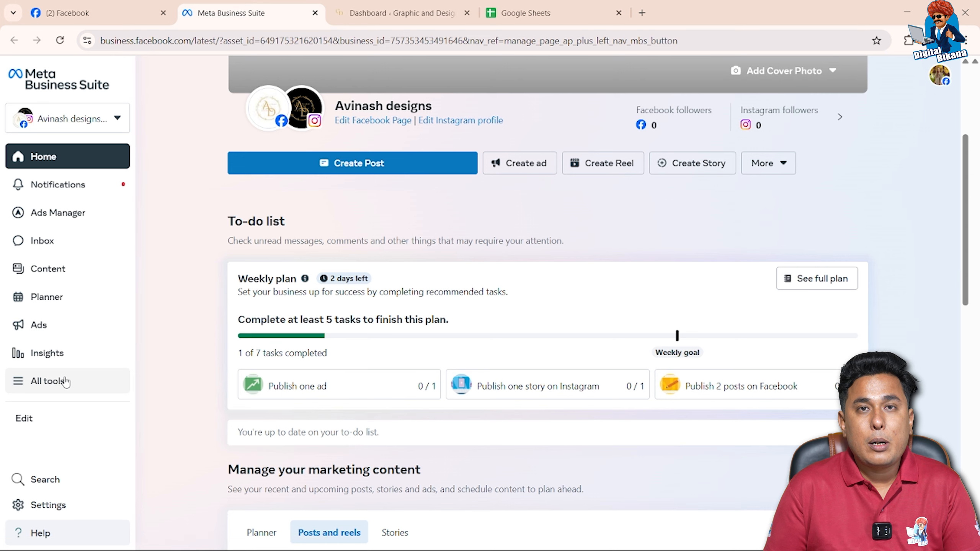
# Open Commerce Manager from the full list of business tools and start adding products to a new catalogue
pyautogui.click(65, 381)
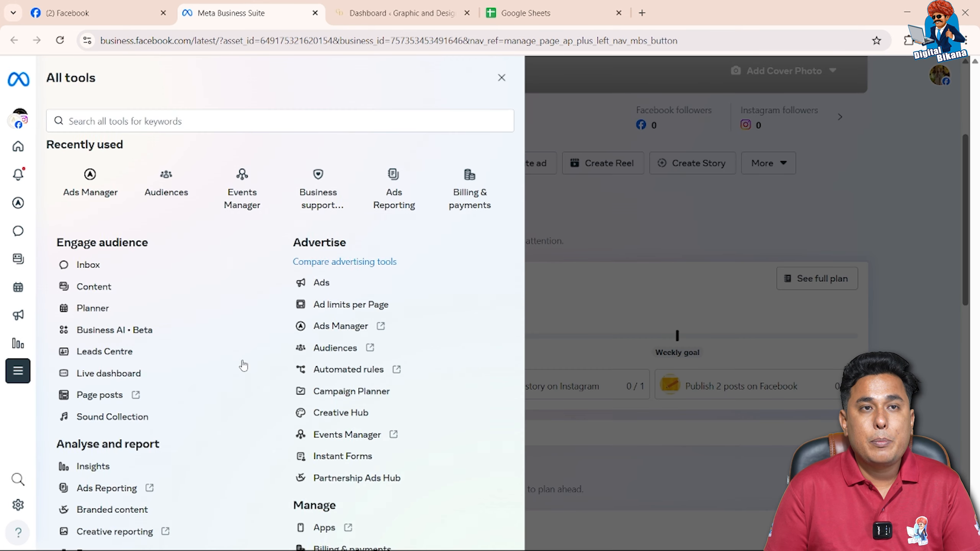
pyautogui.scroll(-5, 243, 365)
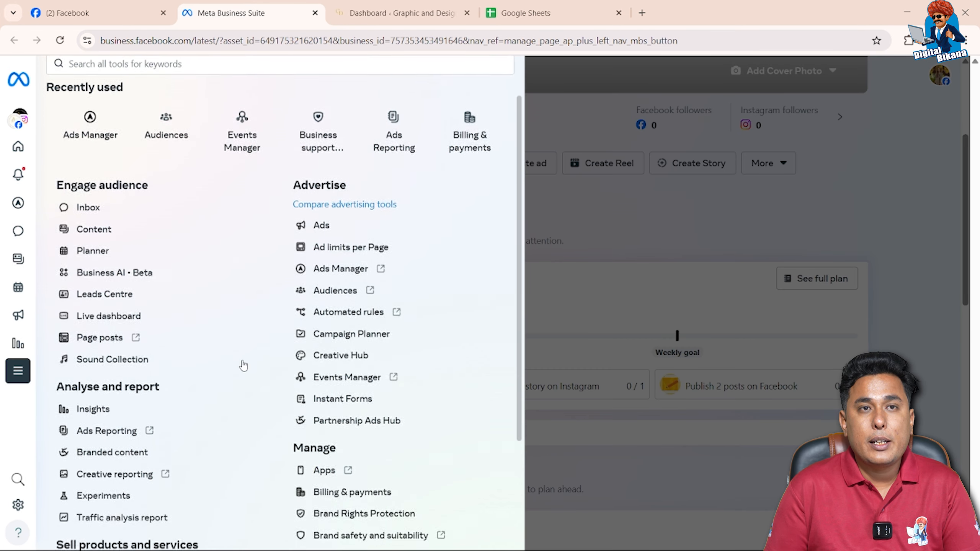
pyautogui.click(111, 434)
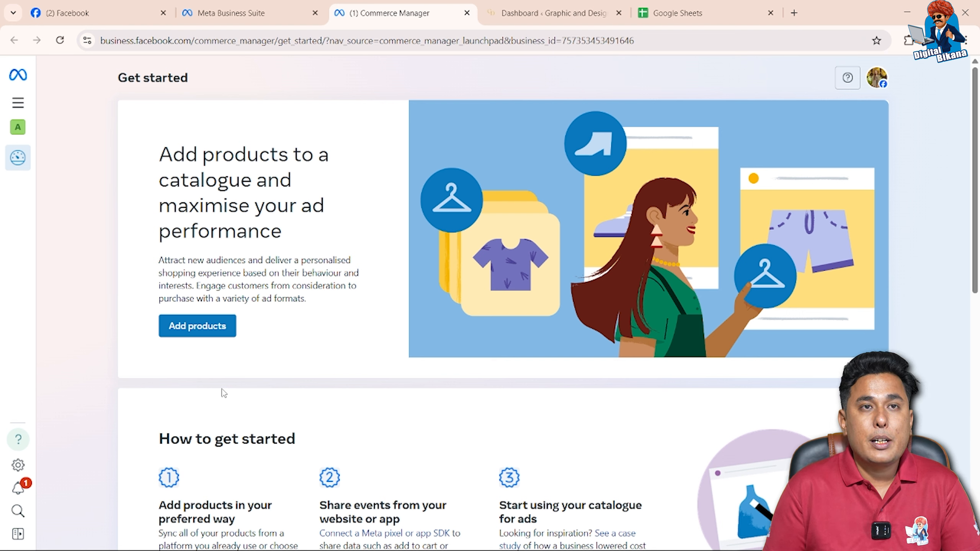
pyautogui.click(203, 335)
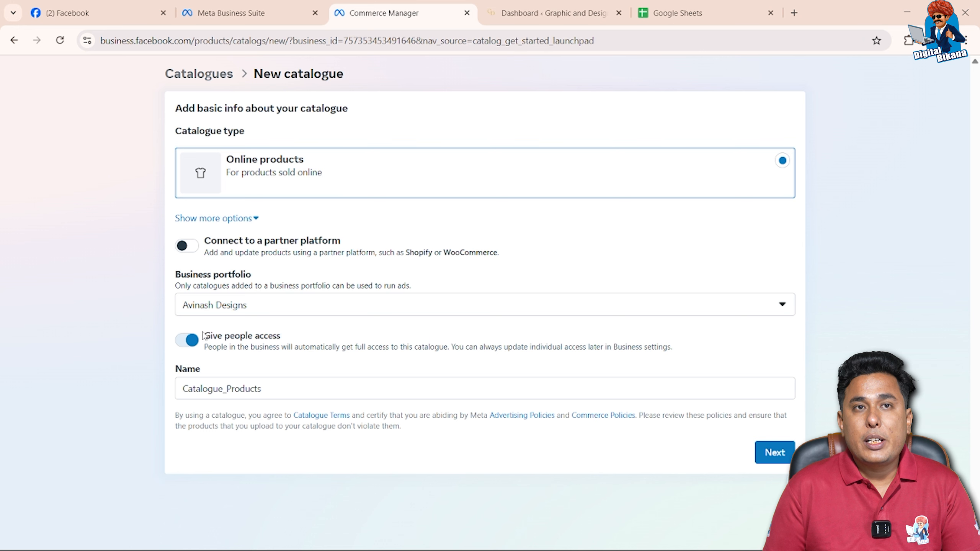
# Show all catalogue types and choose Online products for the new catalogue
pyautogui.click(226, 219)
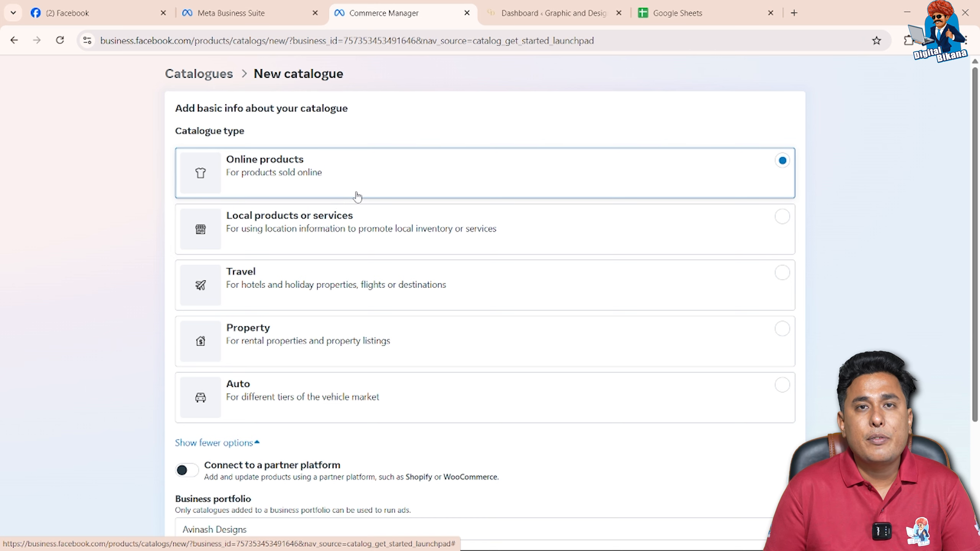
pyautogui.click(775, 167)
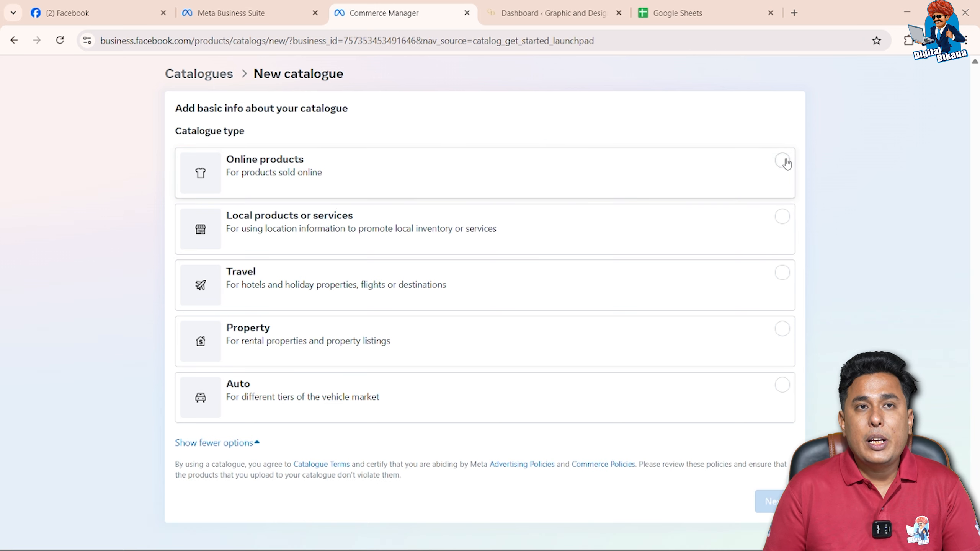
pyautogui.click(776, 165)
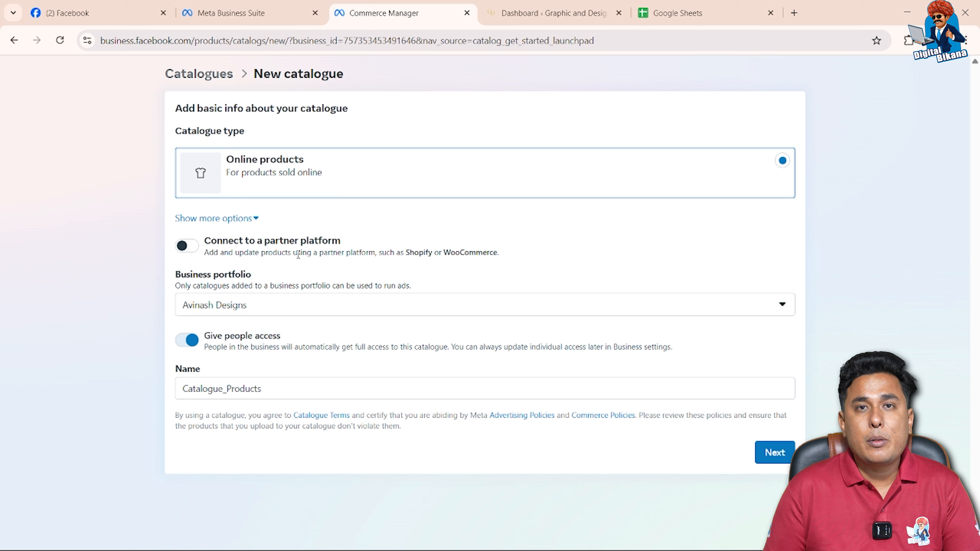
pyautogui.click(193, 249)
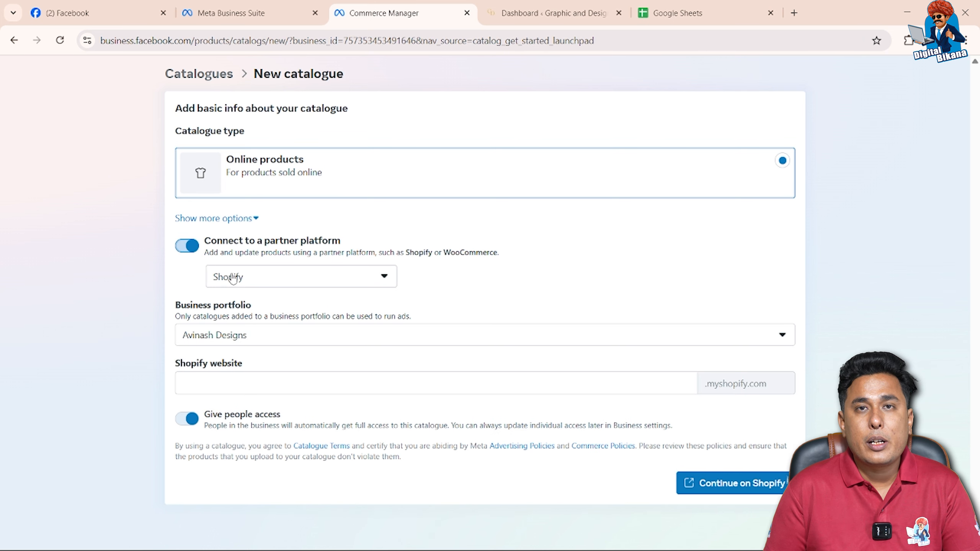
pyautogui.click(259, 284)
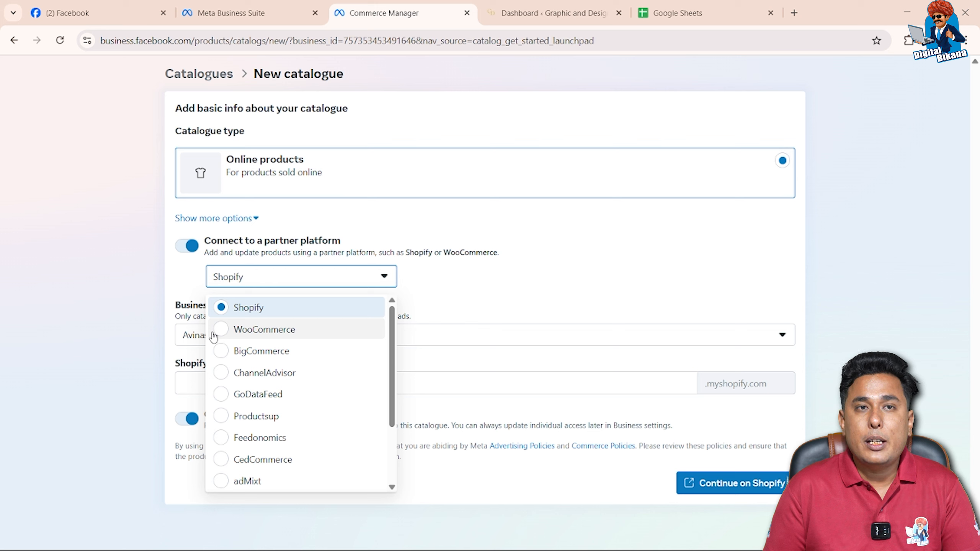
pyautogui.click(188, 246)
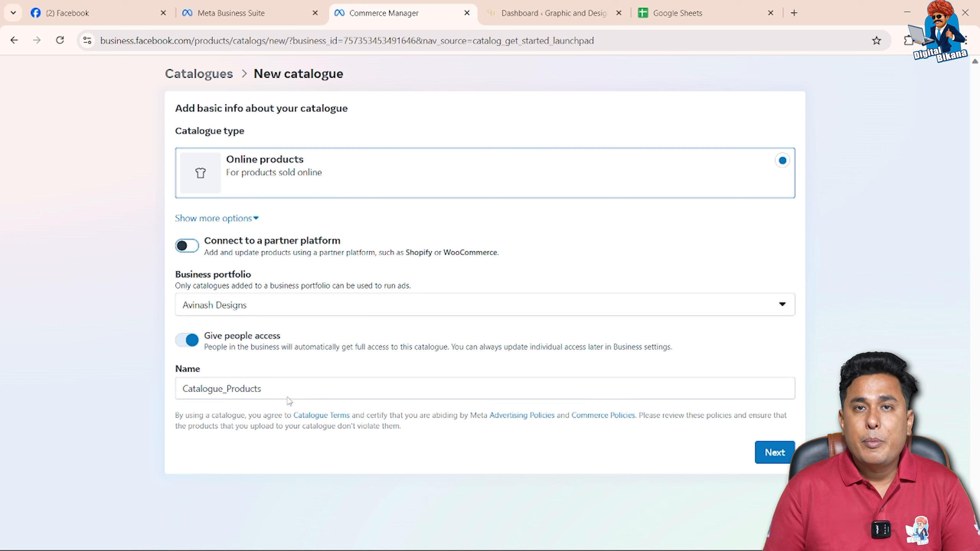
# Name the catalogue "Avinash design products" and continue to the product upload stage
pyautogui.click(216, 392)
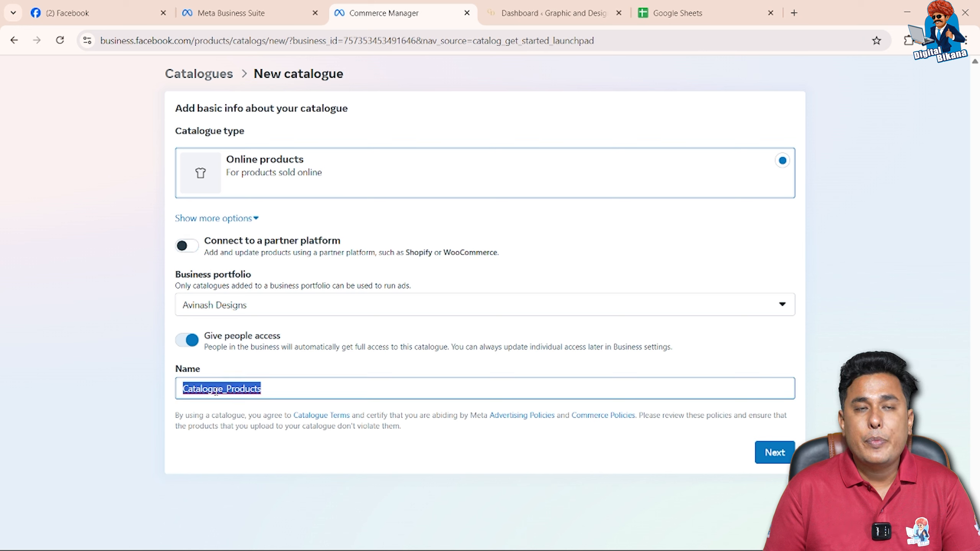
pyautogui.write('Avina')
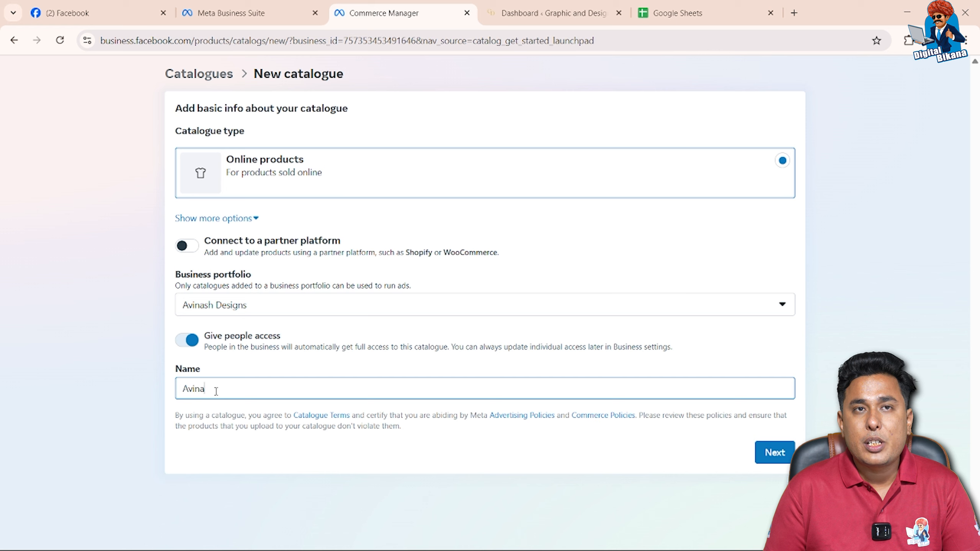
pyautogui.write('sh design products')
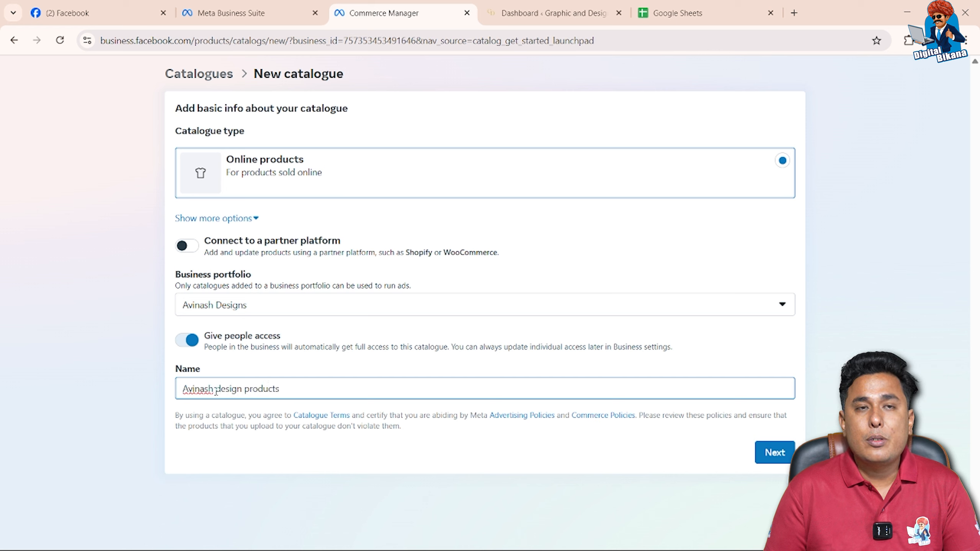
pyautogui.click(778, 453)
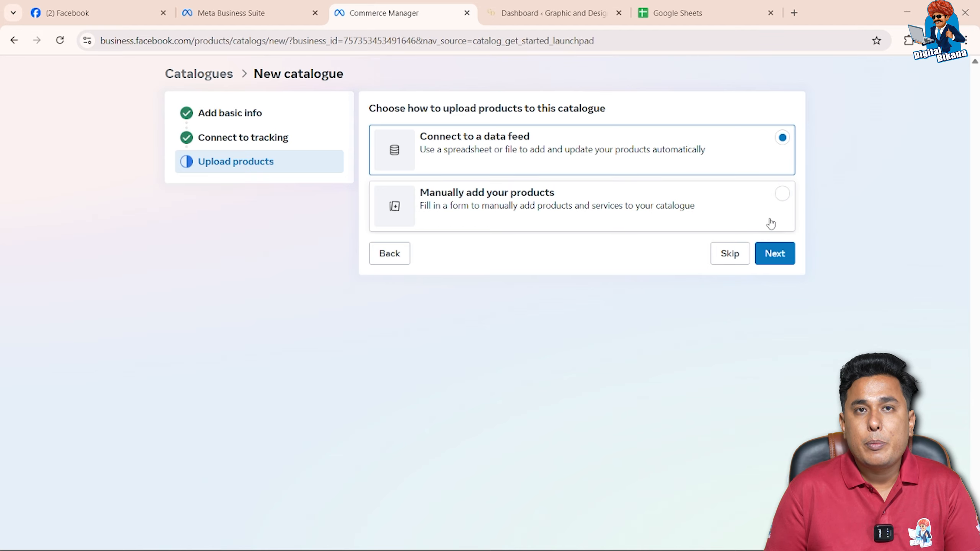
# Continue with the data feed upload method and download the standard .csv product template
pyautogui.click(772, 255)
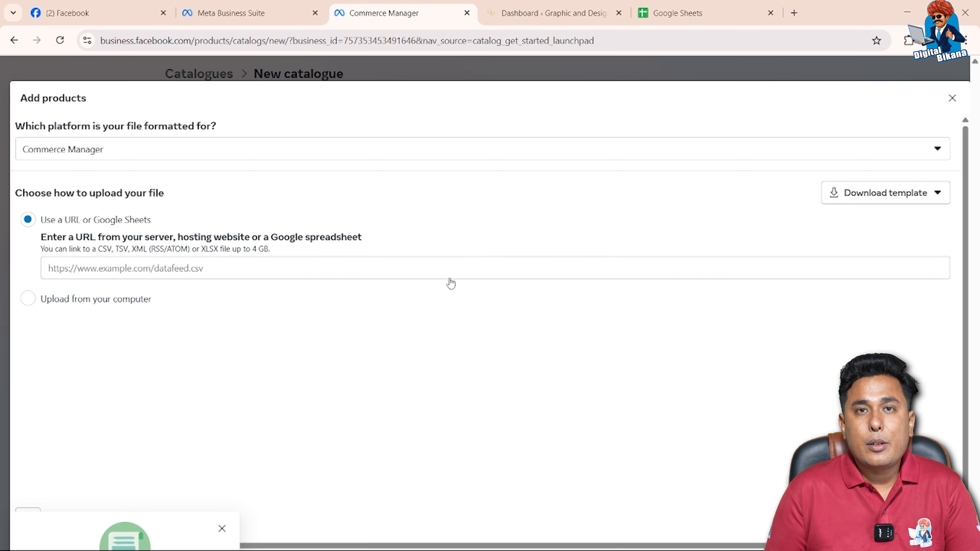
pyautogui.click(885, 203)
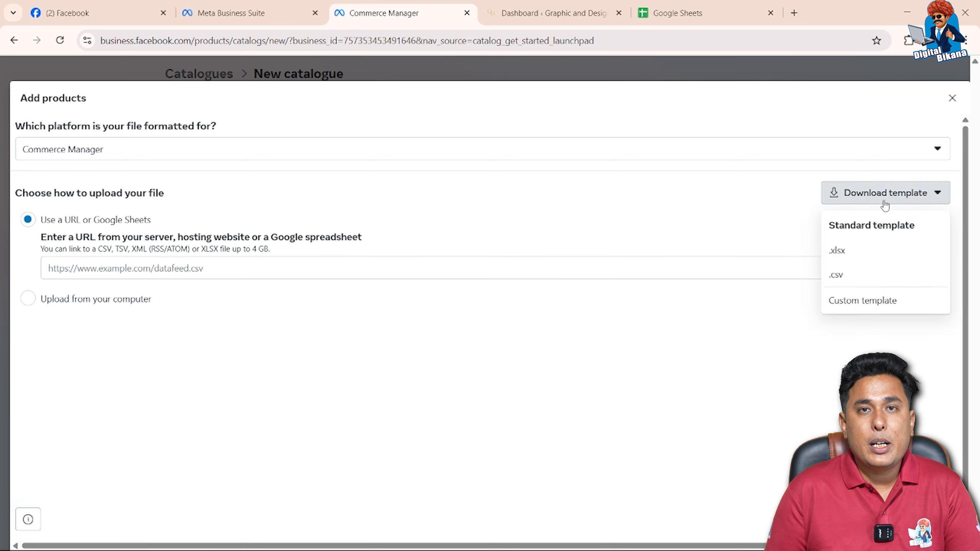
pyautogui.click(838, 277)
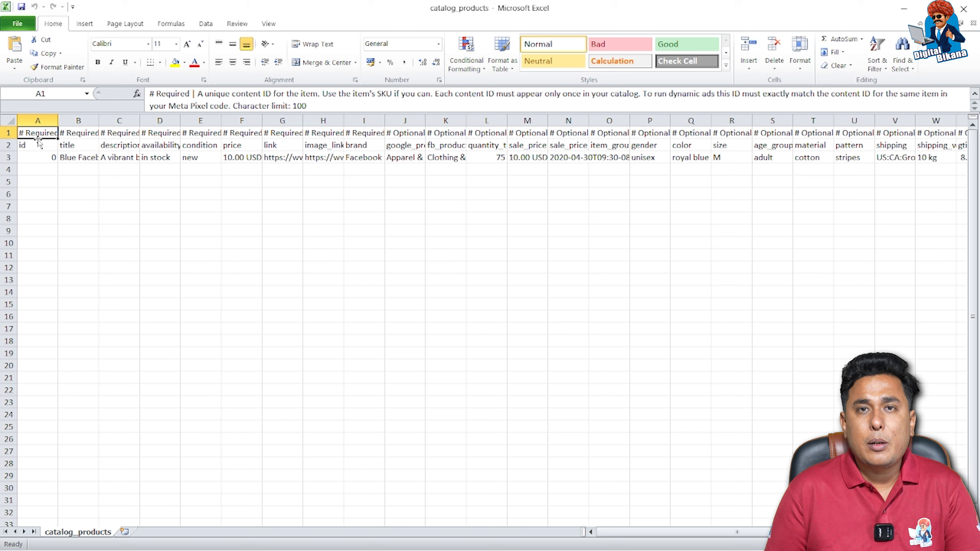
# Select the header and sample rows A1:AG3 of the catalog_products template and copy them
pyautogui.hotkey('shift', 'Right')
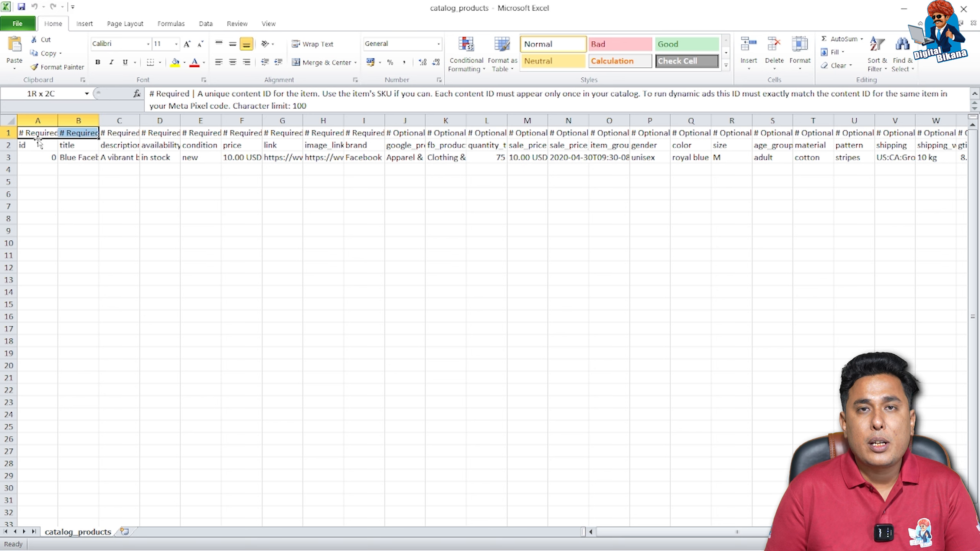
pyautogui.hotkey('shift', 'Right')
pyautogui.hotkey('shift', 'Right')
pyautogui.hotkey('shift', 'Down')
pyautogui.hotkey('shift', 'Down')
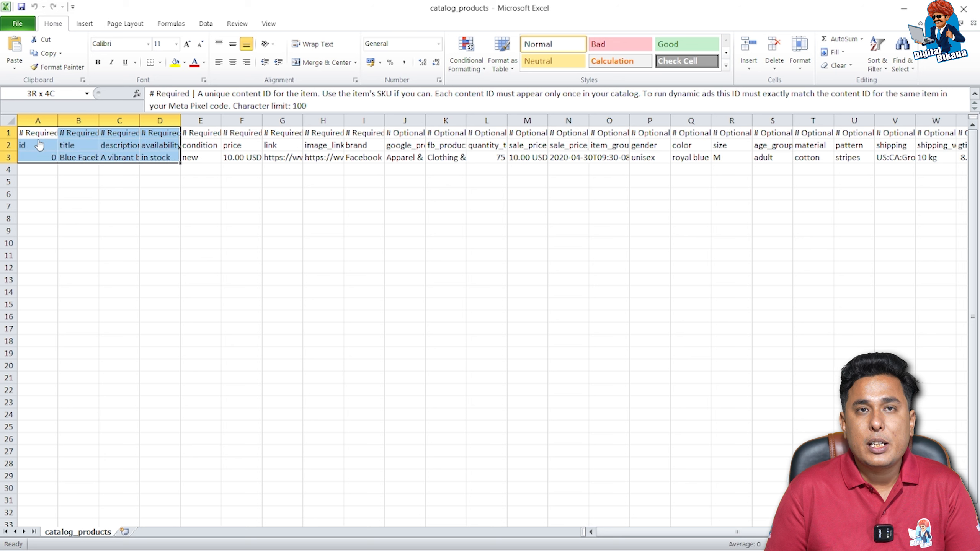
pyautogui.hotkey('shift', 'Right')
pyautogui.hotkey('shift', 'Right')
pyautogui.hotkey('shift', 'Right')
pyautogui.hotkey('shift', 'Right')
pyautogui.hotkey('shift', 'Right')
pyautogui.hotkey('shift', 'Right')
pyautogui.hotkey('shift', 'Right')
pyautogui.hotkey('shift', 'Right')
pyautogui.hotkey('shift', 'Right')
pyautogui.hotkey('shift', 'Right')
pyautogui.hotkey('shift', 'Right')
pyautogui.hotkey('shift', 'Right')
pyautogui.hotkey('shift', 'Right')
pyautogui.hotkey('shift', 'Right')
pyautogui.hotkey('shift', 'Right')
pyautogui.hotkey('shift', 'Right')
pyautogui.hotkey('shift', 'Right')
pyautogui.hotkey('shift', 'Right')
pyautogui.hotkey('shift', 'Right')
pyautogui.hotkey('shift', 'Right')
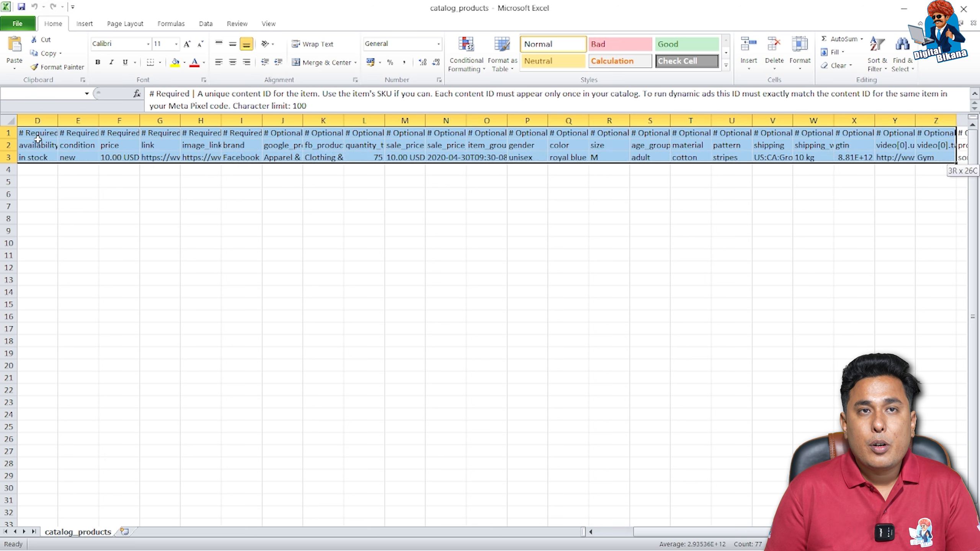
pyautogui.hotkey('shift', 'Right')
pyautogui.hotkey('shift', 'Right')
pyautogui.hotkey('shift', 'Right')
pyautogui.hotkey('shift', 'Right')
pyautogui.hotkey('shift', 'Right')
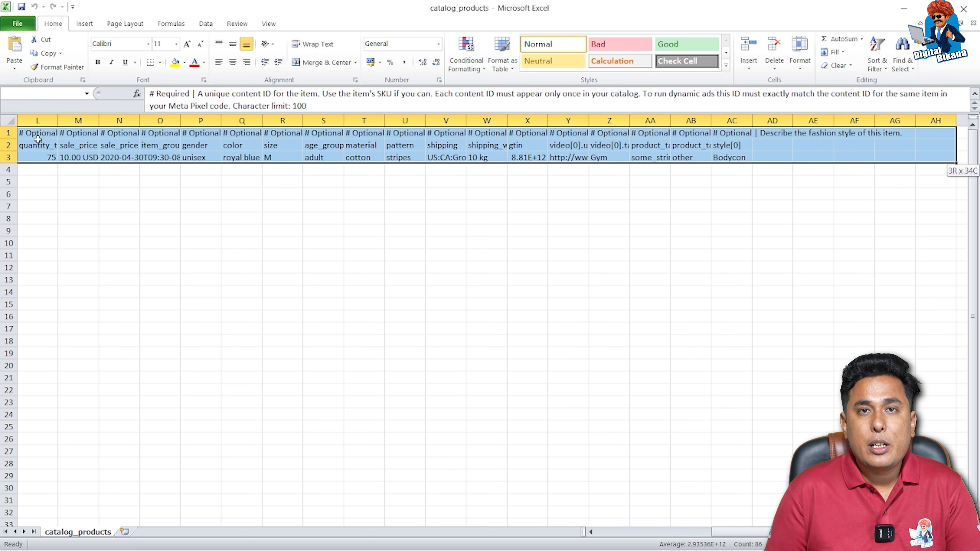
pyautogui.hotkey('shift', 'Left')
pyautogui.hotkey('shift', 'Left')
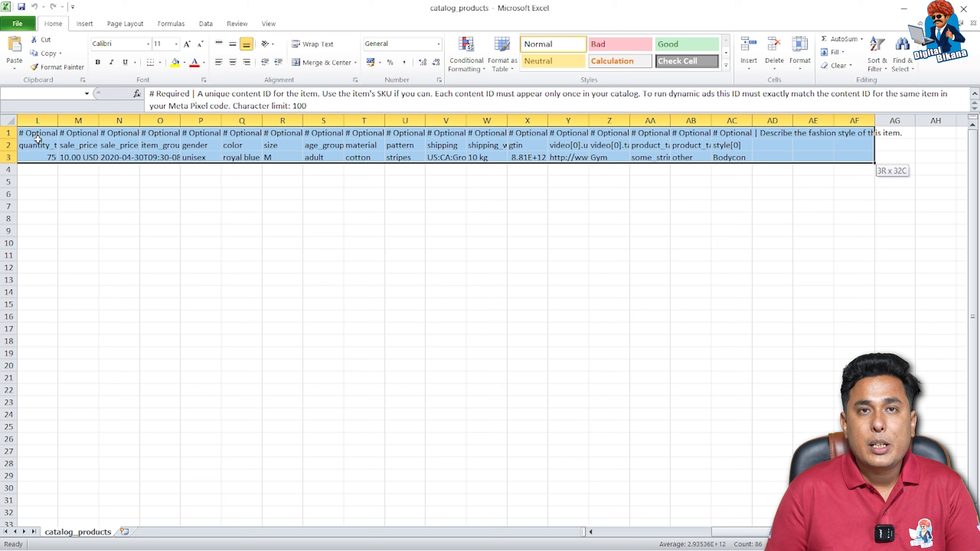
pyautogui.hotkey('shift', 'Right')
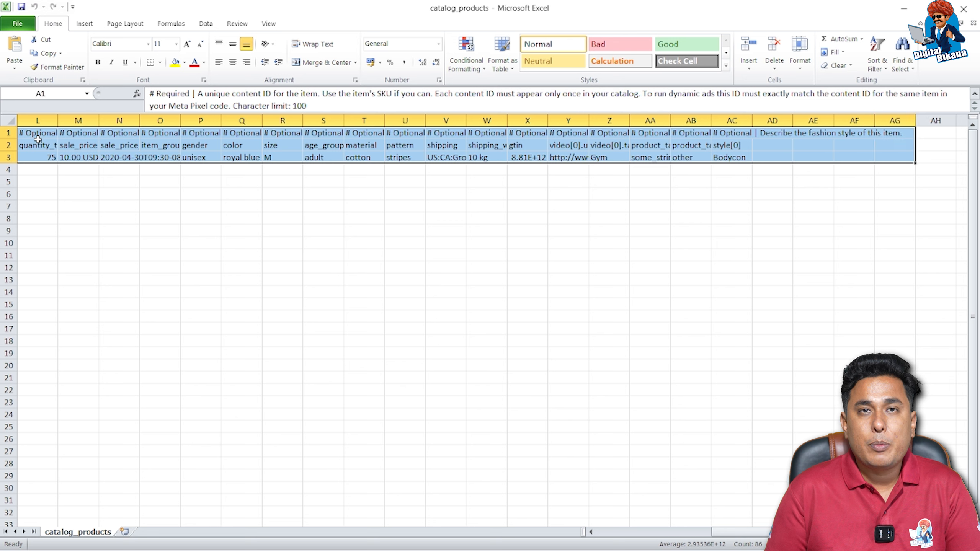
pyautogui.hotkey('ctrl', 'c')
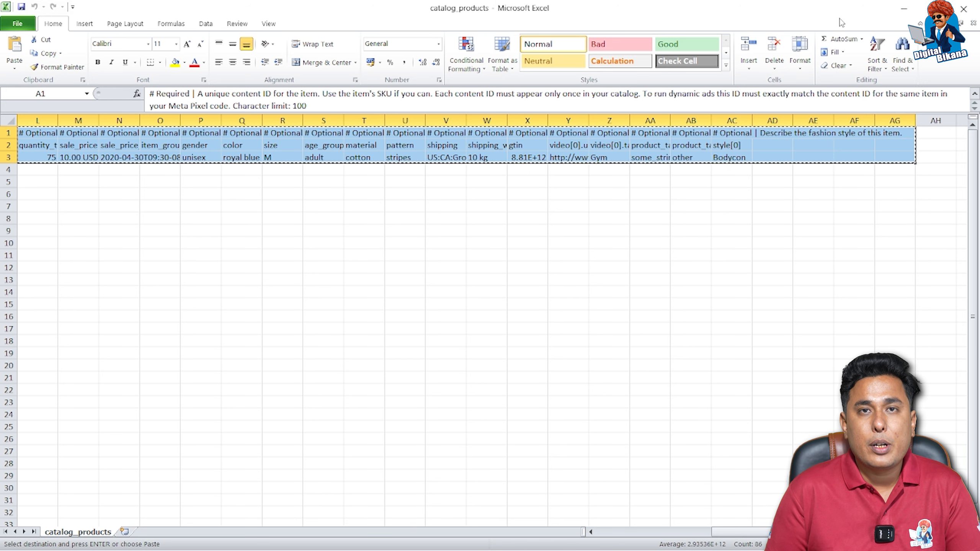
# Switch to Google Sheets, create a blank spreadsheet and name it "Meta catalogue"
pyautogui.click(904, 11)
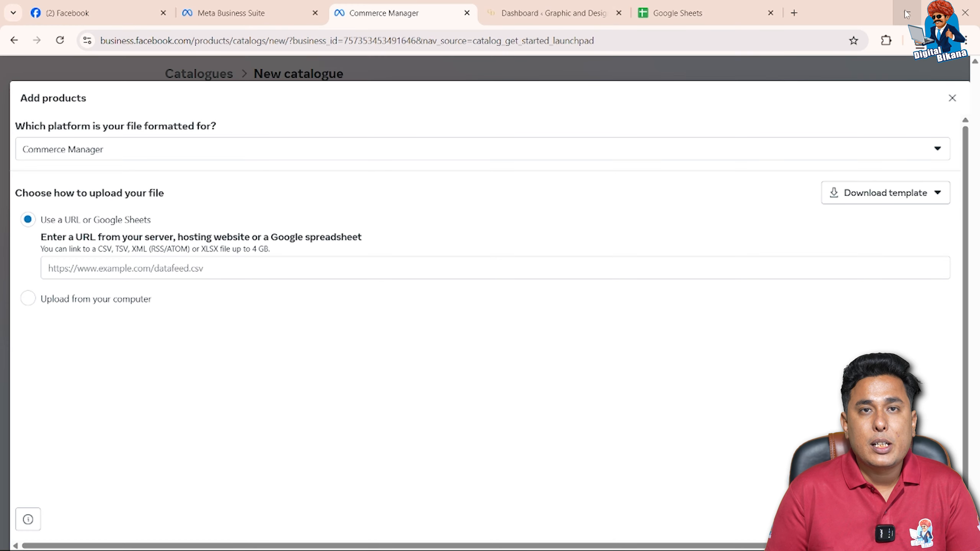
pyautogui.click(715, 11)
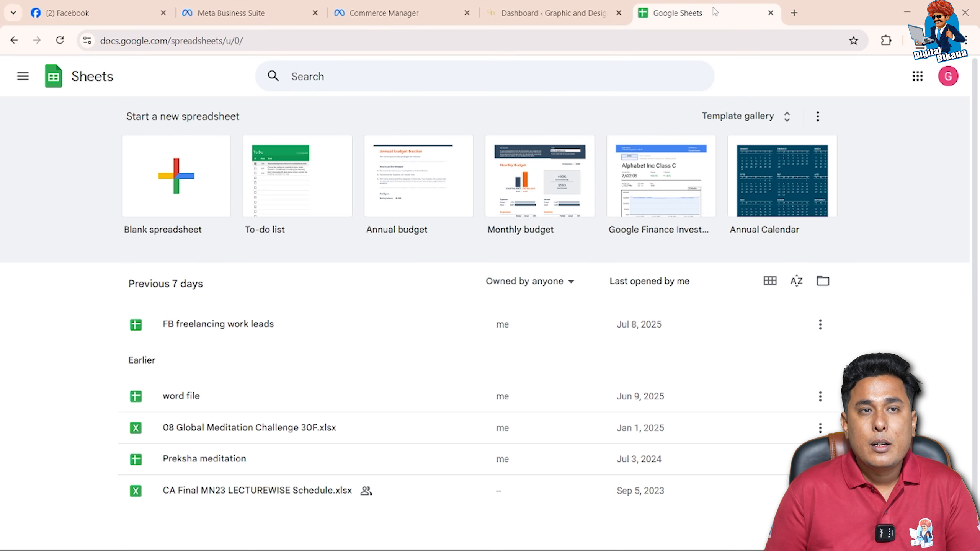
pyautogui.click(181, 177)
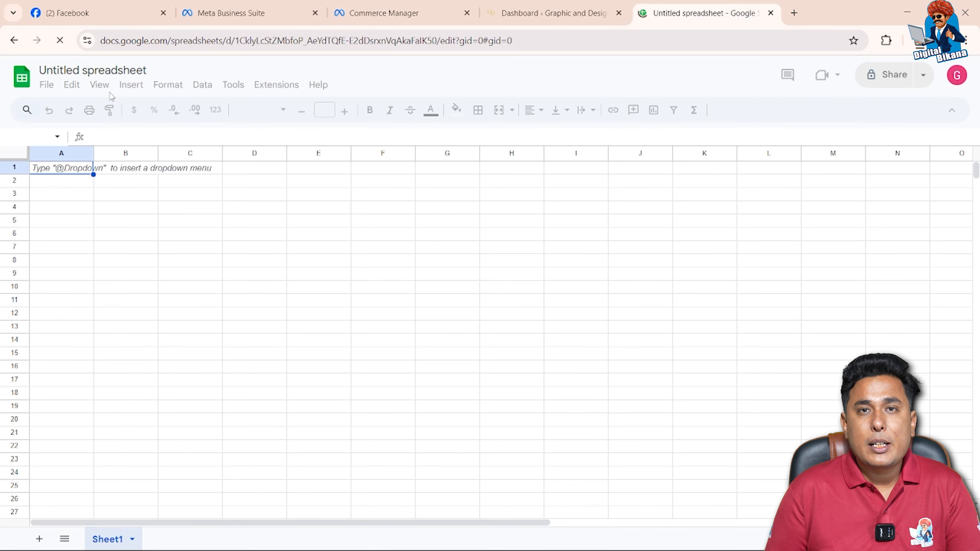
pyautogui.click(100, 70)
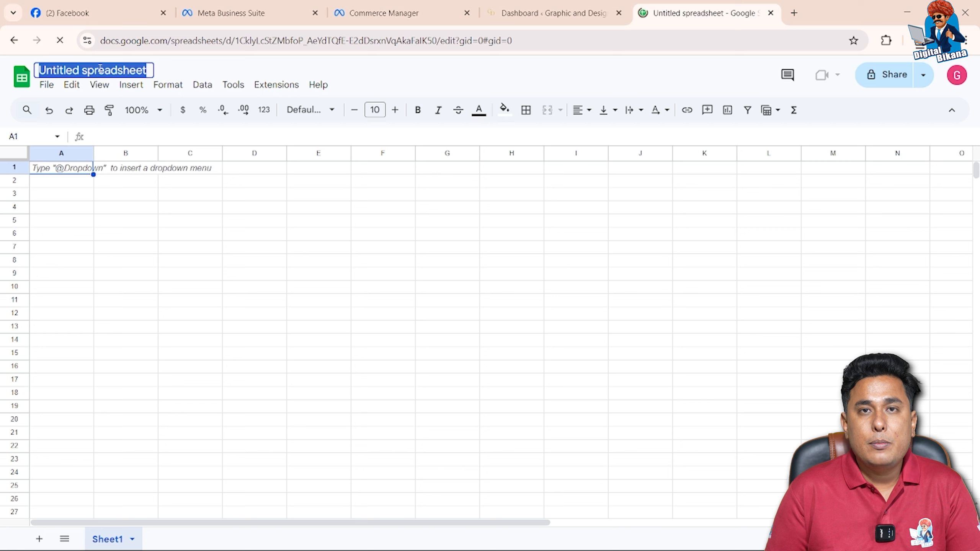
pyautogui.write('Me')
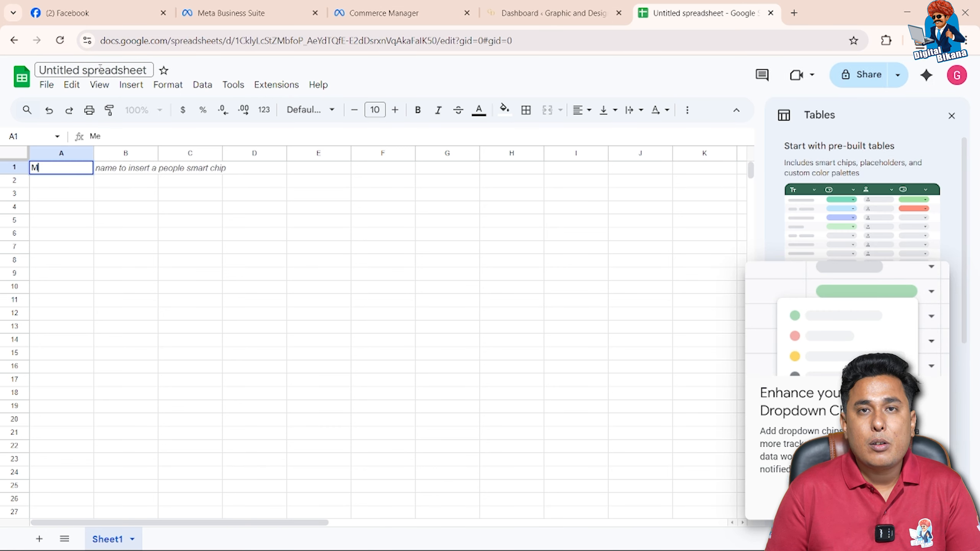
pyautogui.click(100, 68)
pyautogui.write('Met')
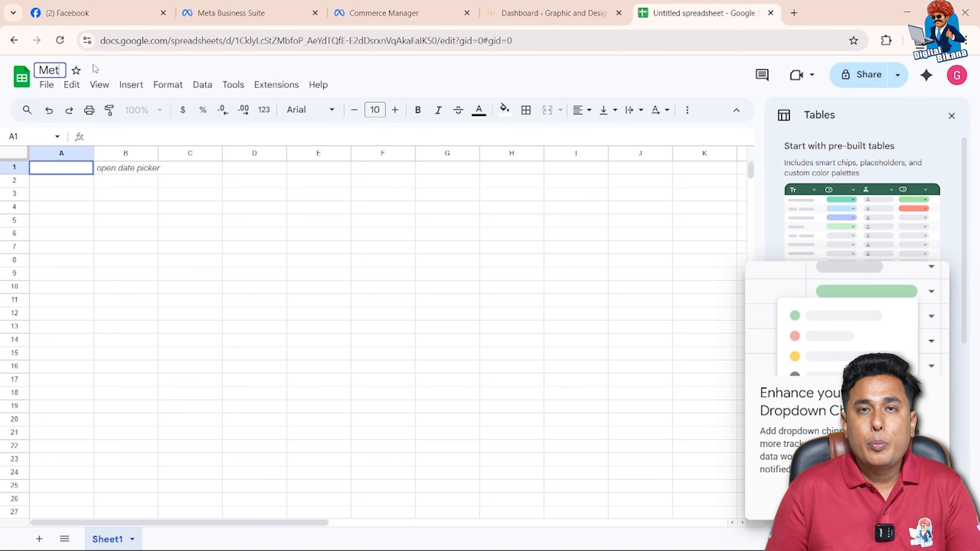
pyautogui.write('a catalogue')
pyautogui.press('Return')
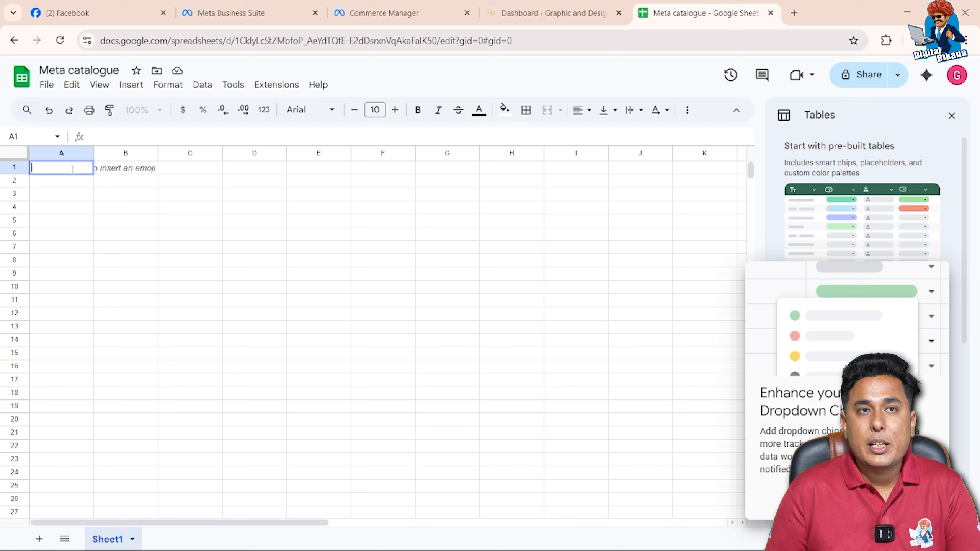
# Paste the copied template header and sample rows into the empty sheet starting at cell A1
pyautogui.press('Tab')
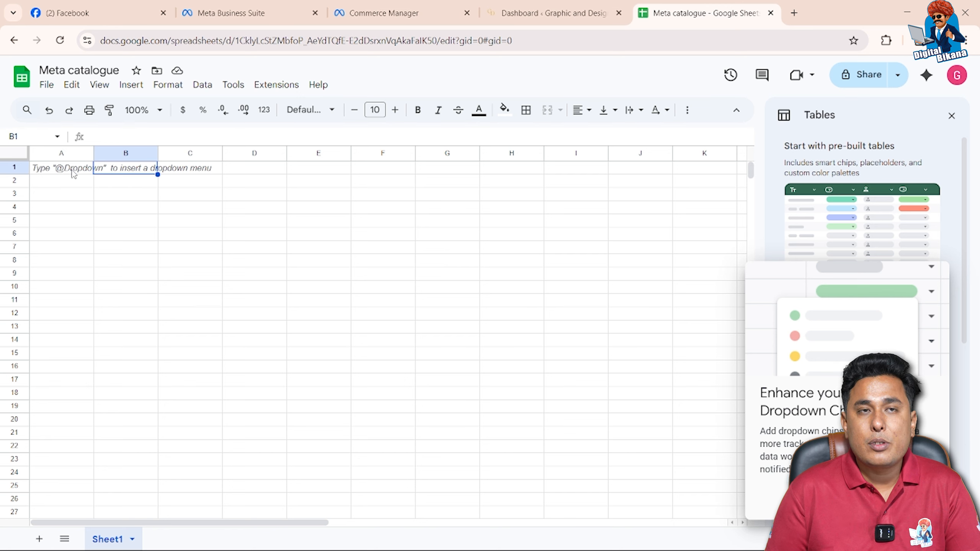
pyautogui.click(74, 172)
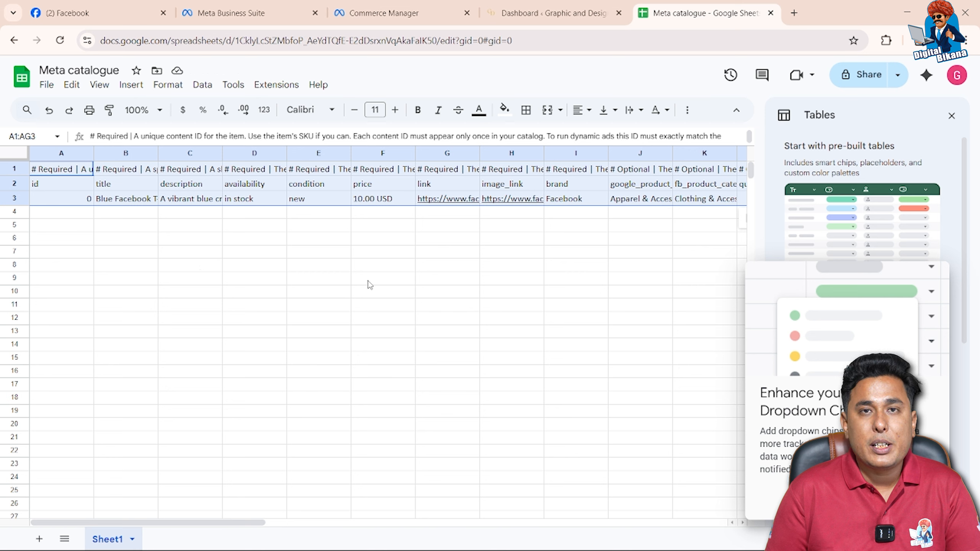
pyautogui.click(408, 228)
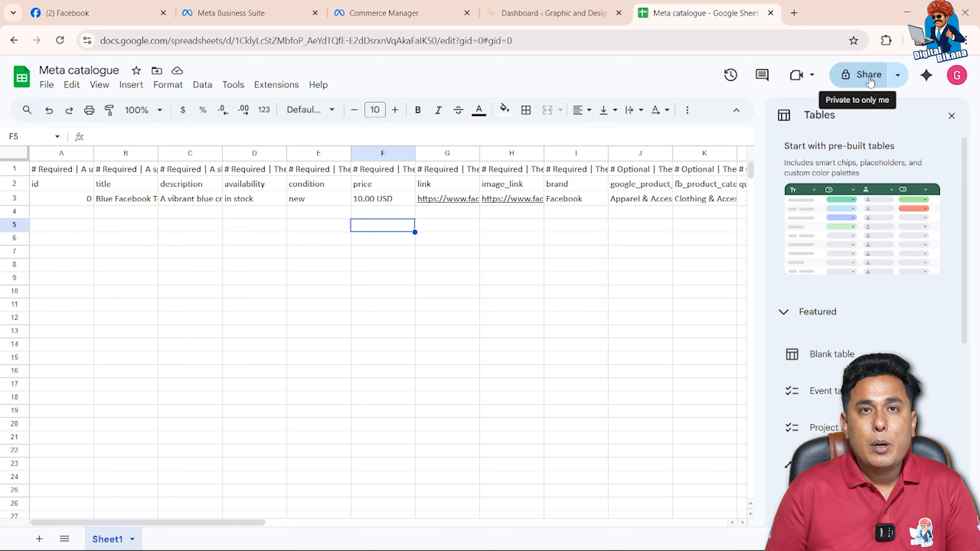
# Share the Meta catalogue spreadsheet with anyone with the link as Editor and copy its link
pyautogui.click(870, 82)
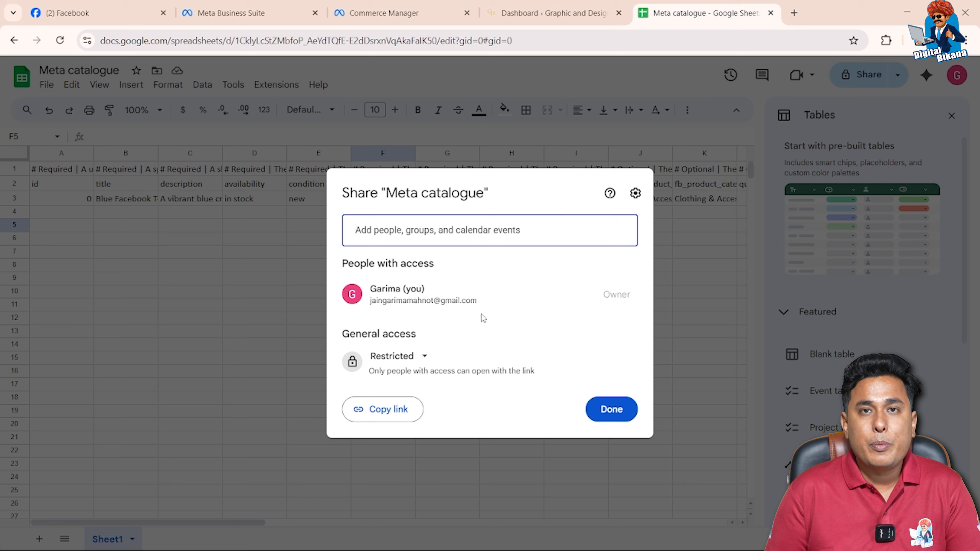
pyautogui.click(422, 367)
pyautogui.click(417, 414)
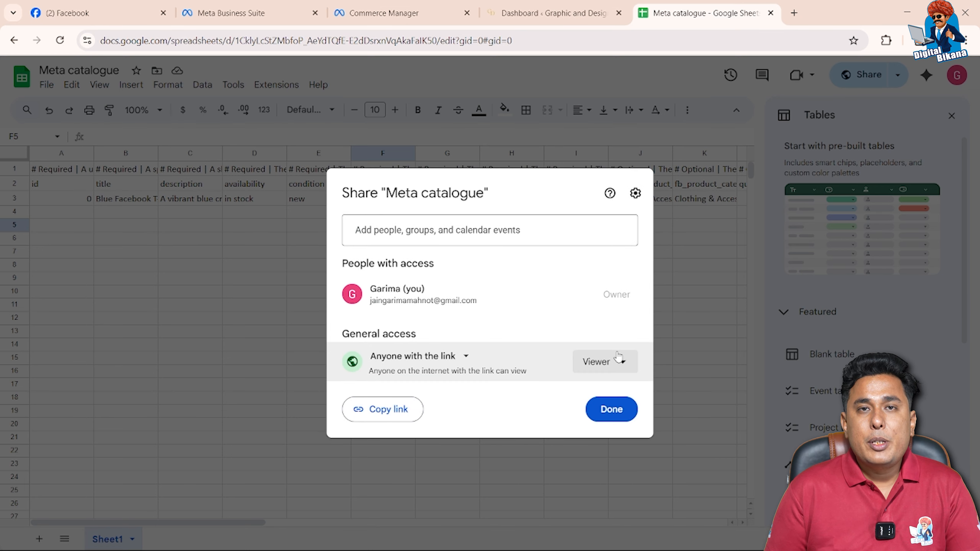
pyautogui.click(618, 360)
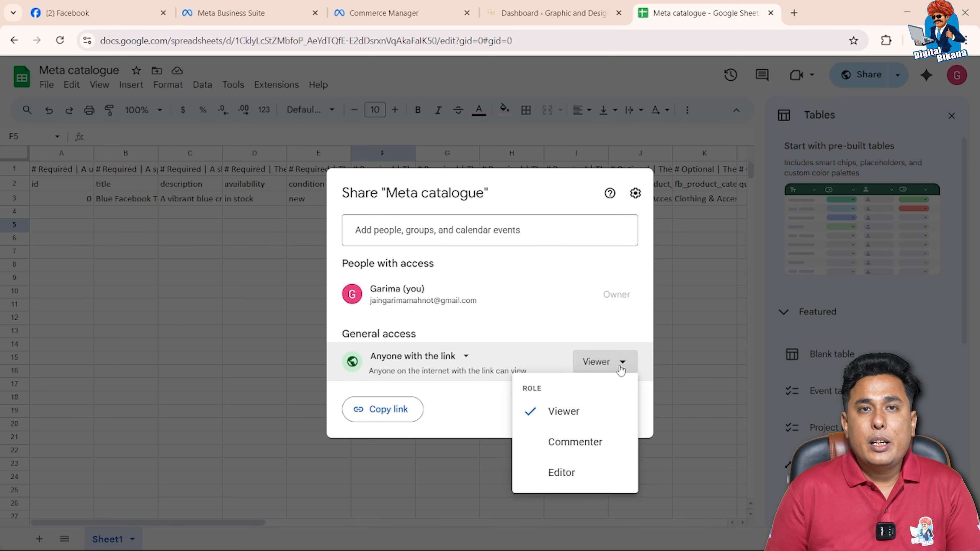
pyautogui.click(565, 472)
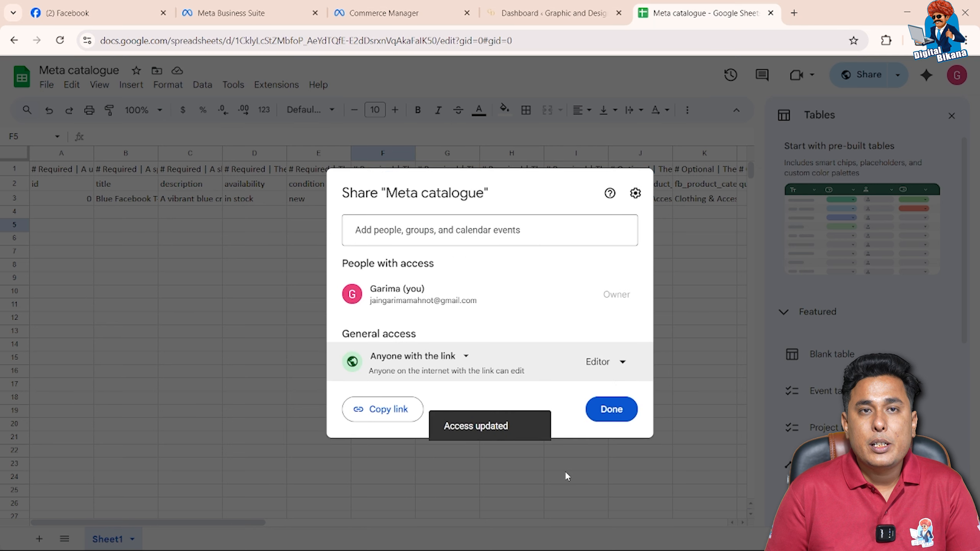
pyautogui.click(405, 415)
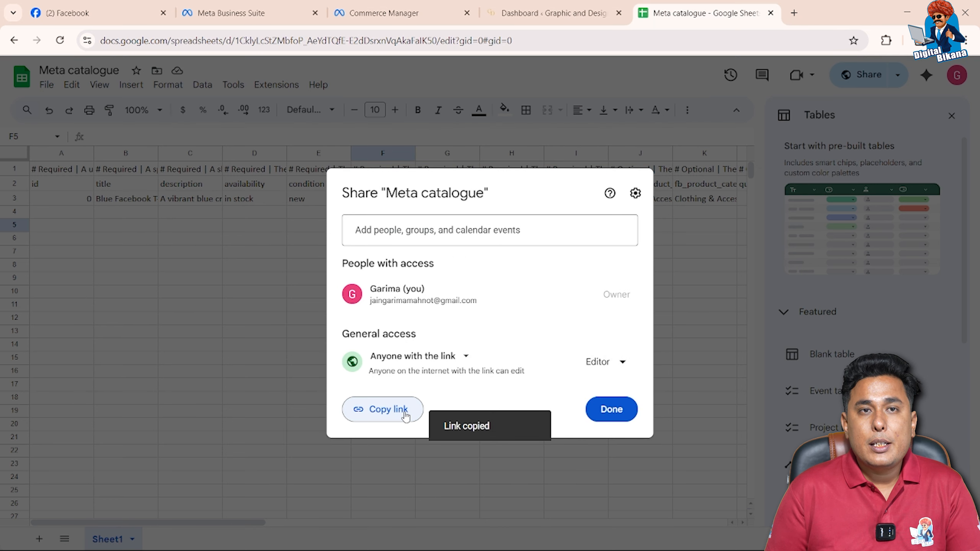
pyautogui.click(617, 410)
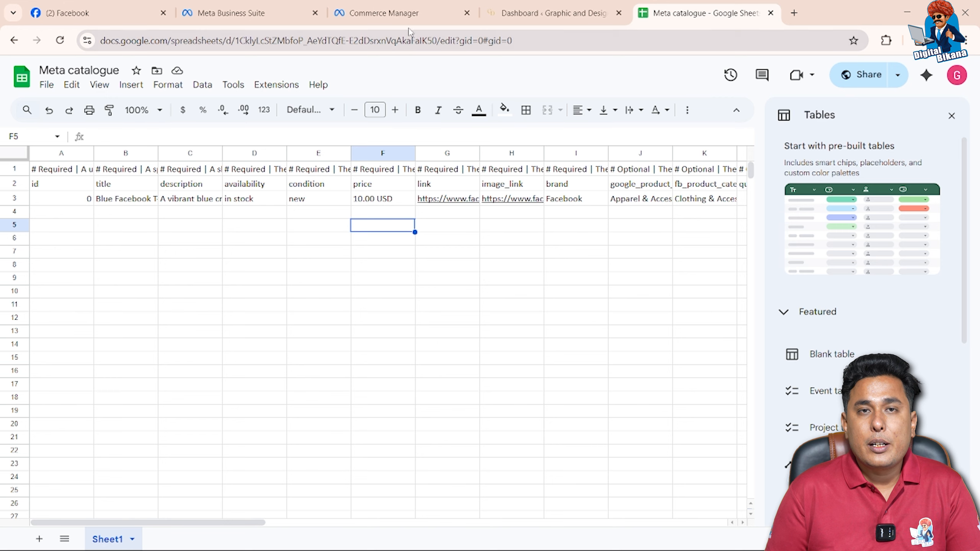
# Return to Commerce Manager, enter the copied spreadsheet link as the data feed URL and continue to the feed settings
pyautogui.click(409, 13)
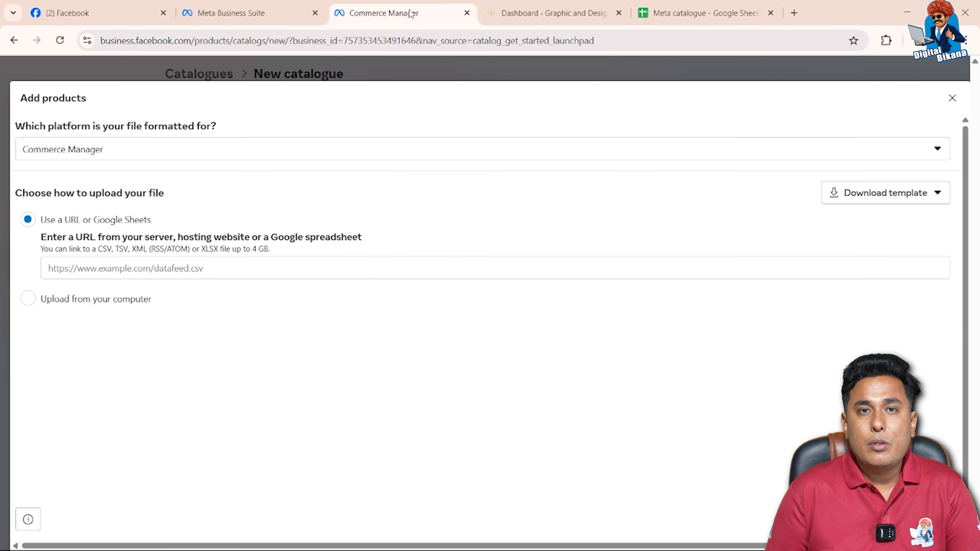
pyautogui.click(187, 268)
pyautogui.hotkey('ctrl', 'v')
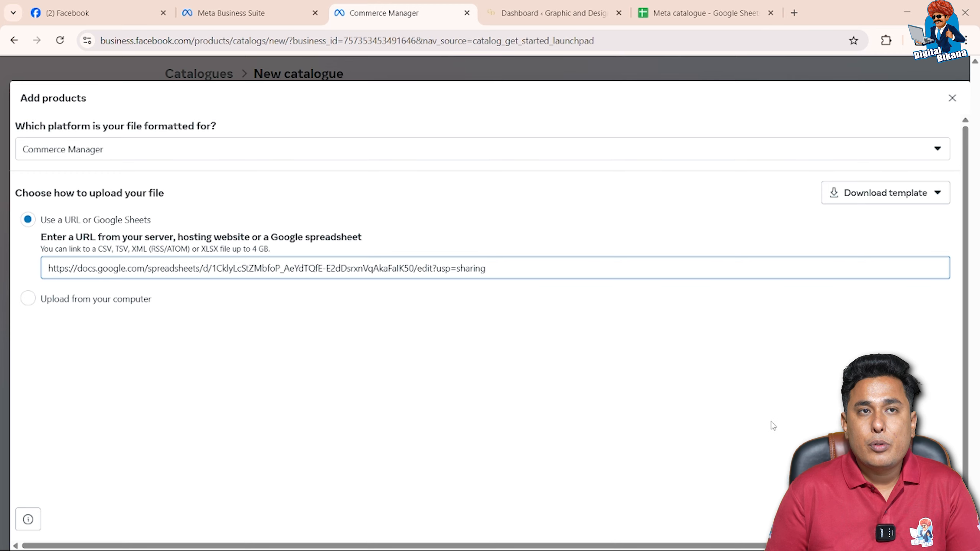
pyautogui.click(930, 519)
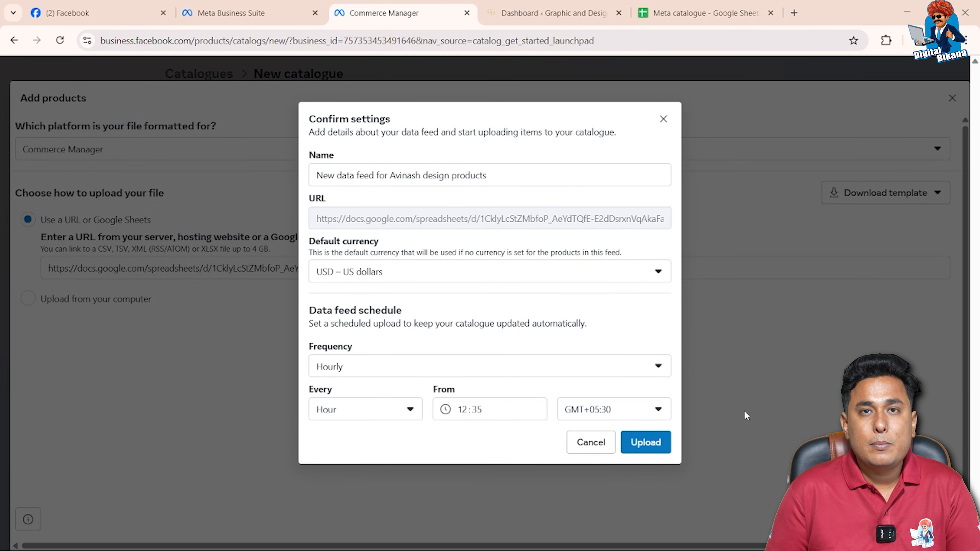
# Set the feed's default currency to INR – Indian Rupee and upload the data feed with the hourly schedule
pyautogui.click(590, 271)
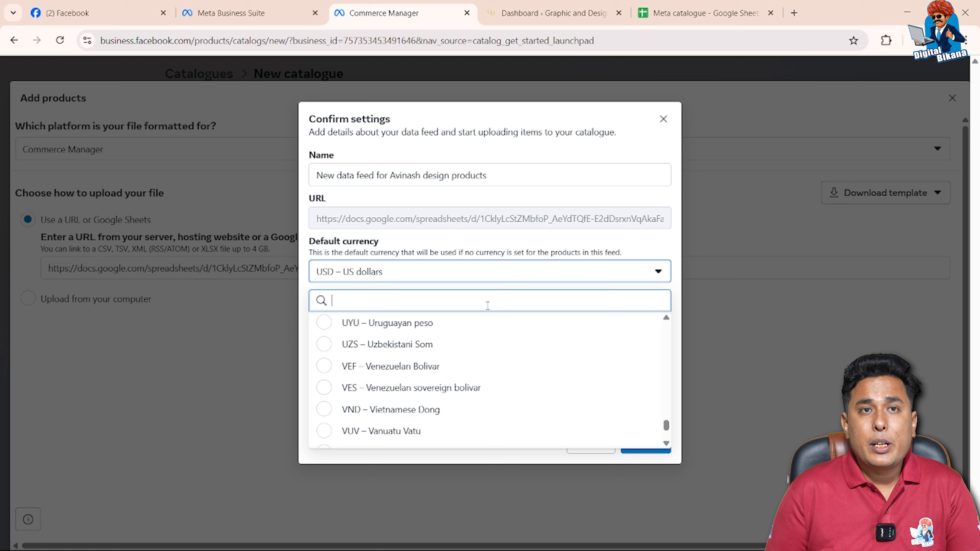
pyautogui.write('inr')
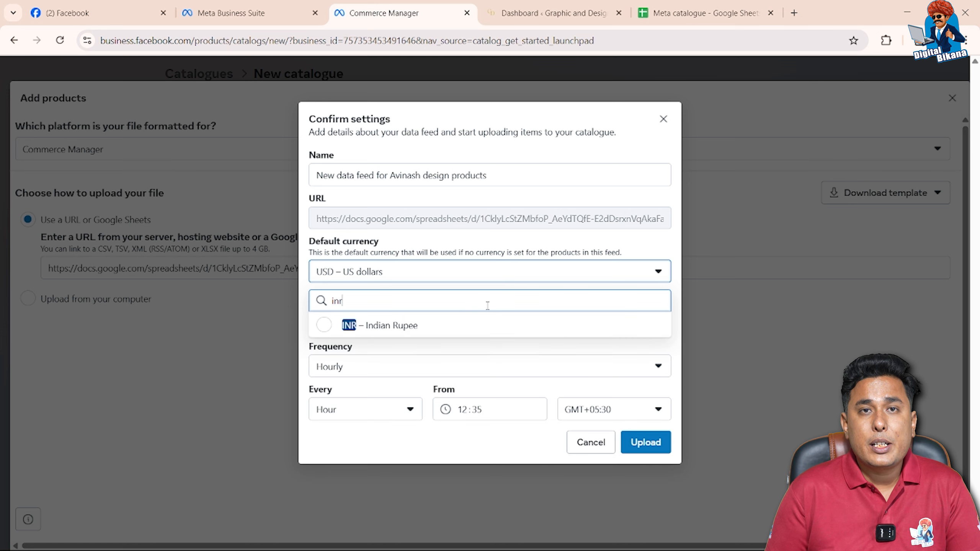
pyautogui.click(324, 325)
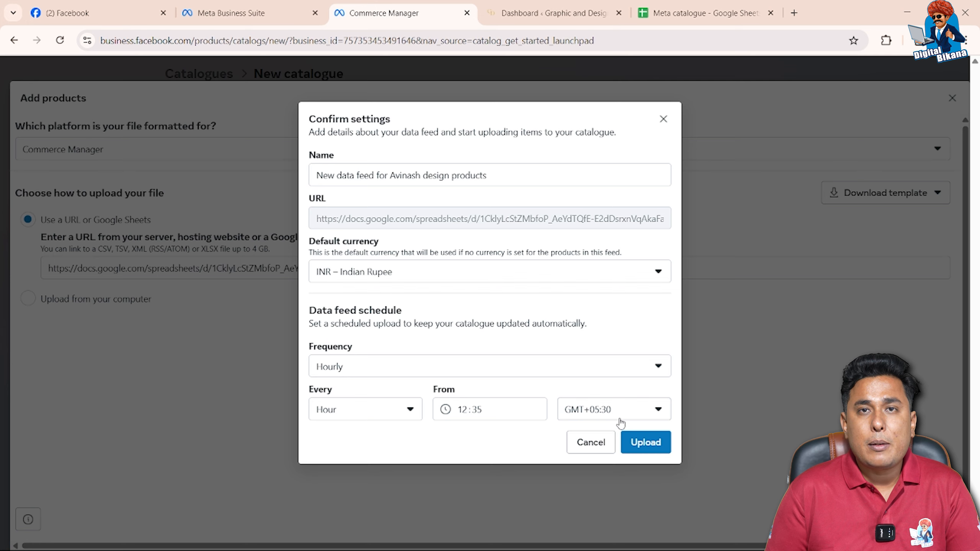
pyautogui.click(631, 442)
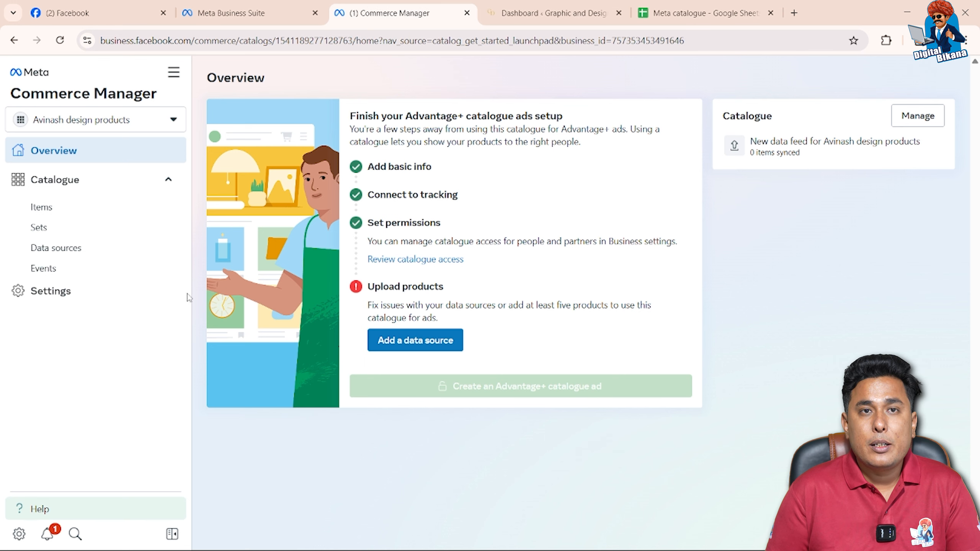
# Examine the new catalogue's items and product sets for the product supplied by the data feed
pyautogui.click(81, 209)
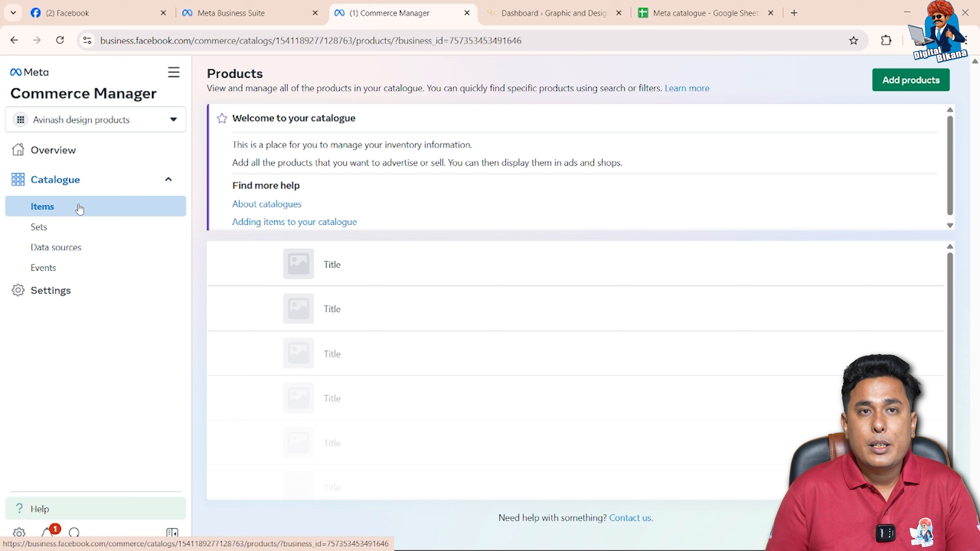
pyautogui.click(59, 41)
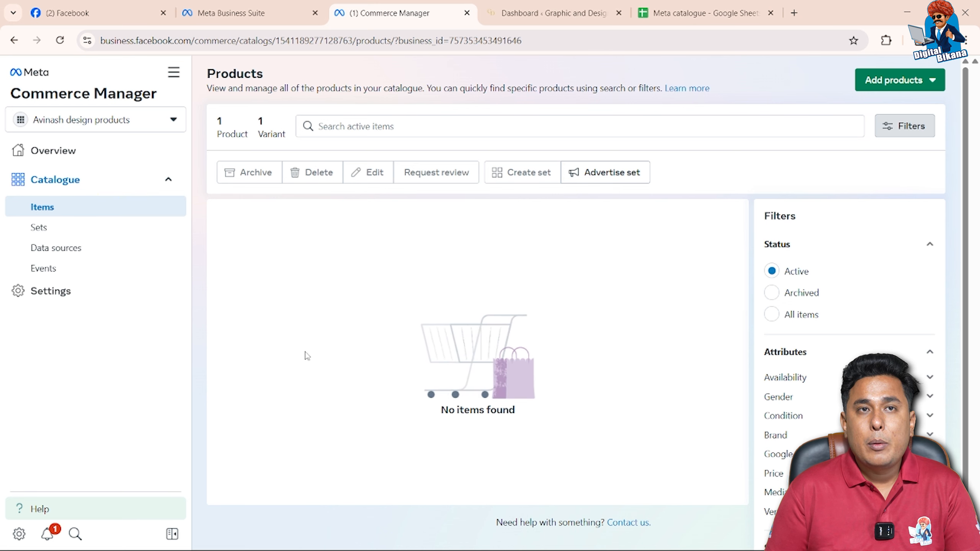
pyautogui.scroll(-1, 312, 365)
pyautogui.scroll(1, 323, 369)
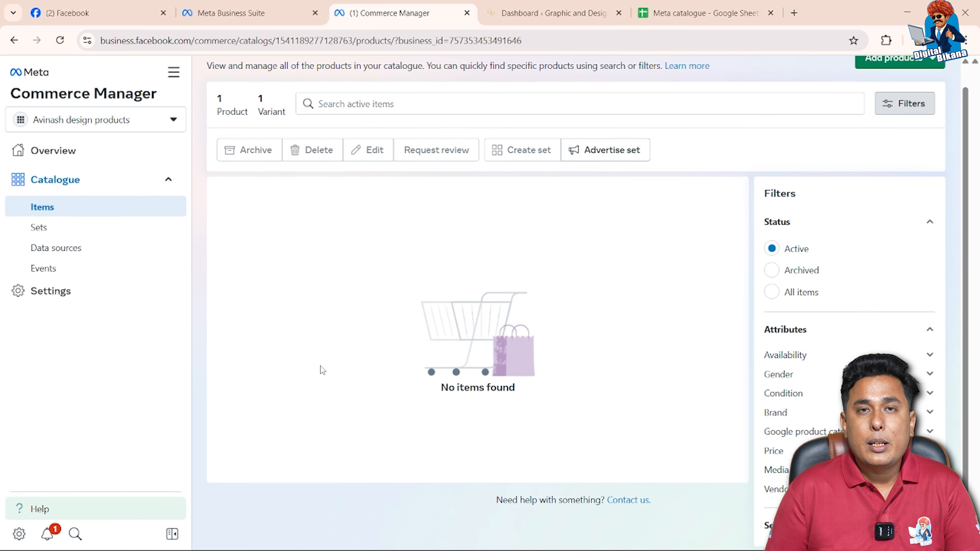
pyautogui.scroll(2, 323, 370)
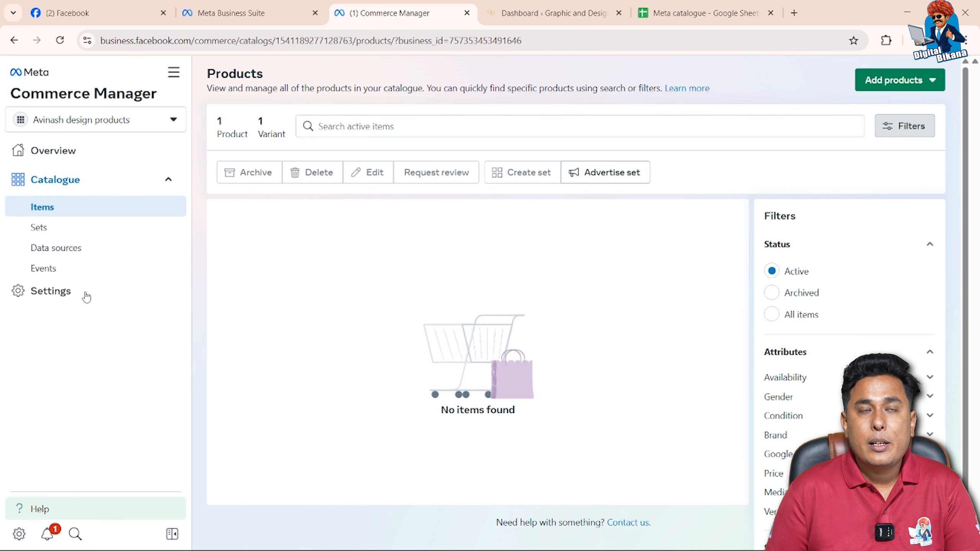
pyautogui.click(47, 228)
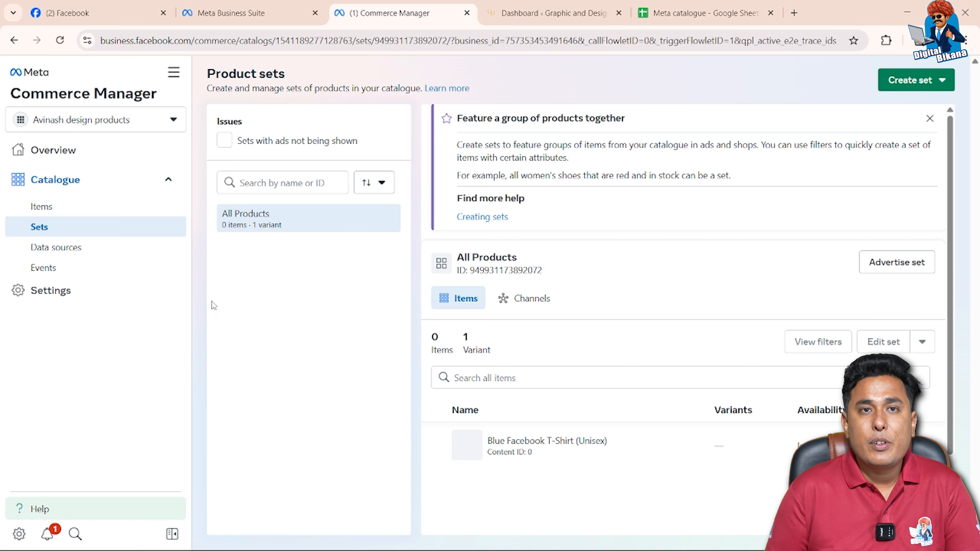
pyautogui.click(119, 209)
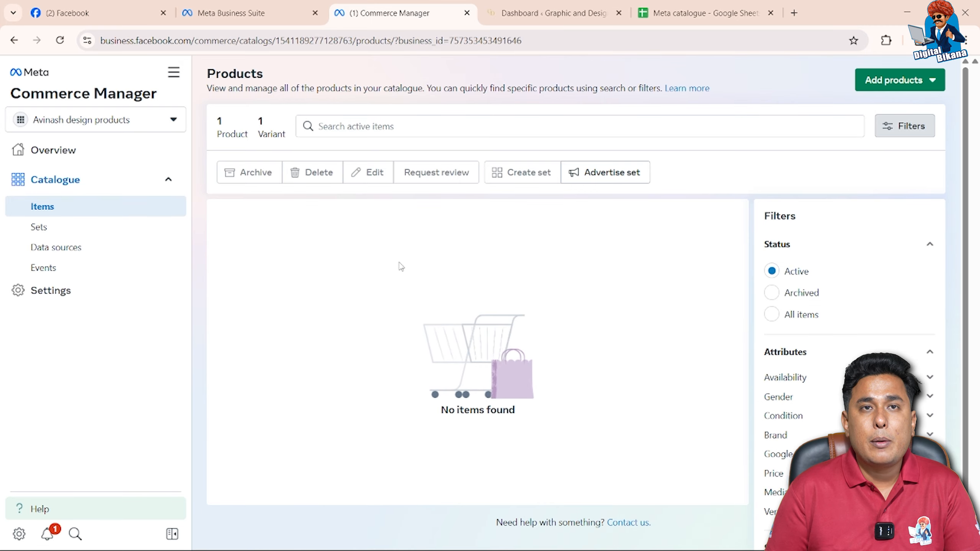
# Switch to the Meta catalogue spreadsheet and replace the sample product's title in row 3 with "Logo designing"
pyautogui.click(688, 10)
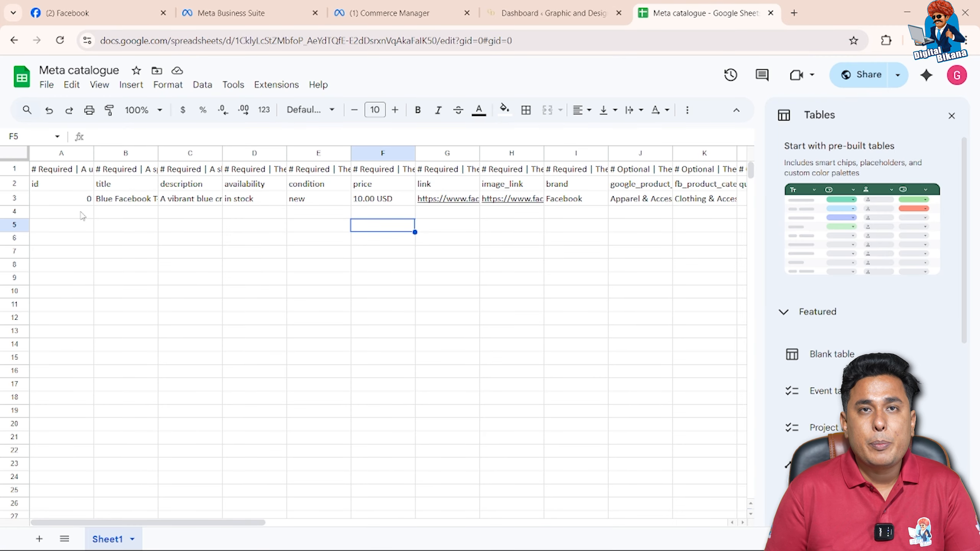
pyautogui.click(110, 200)
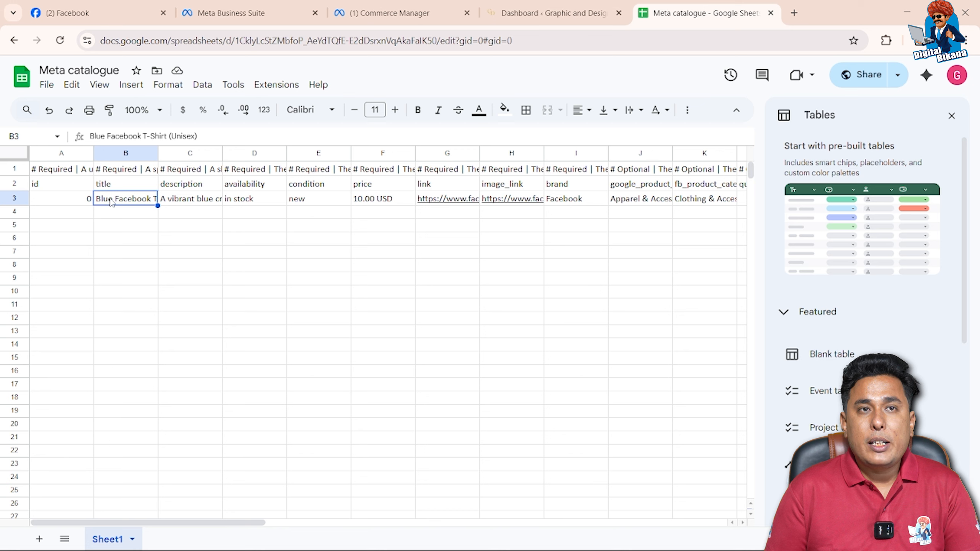
pyautogui.doubleClick(110, 198)
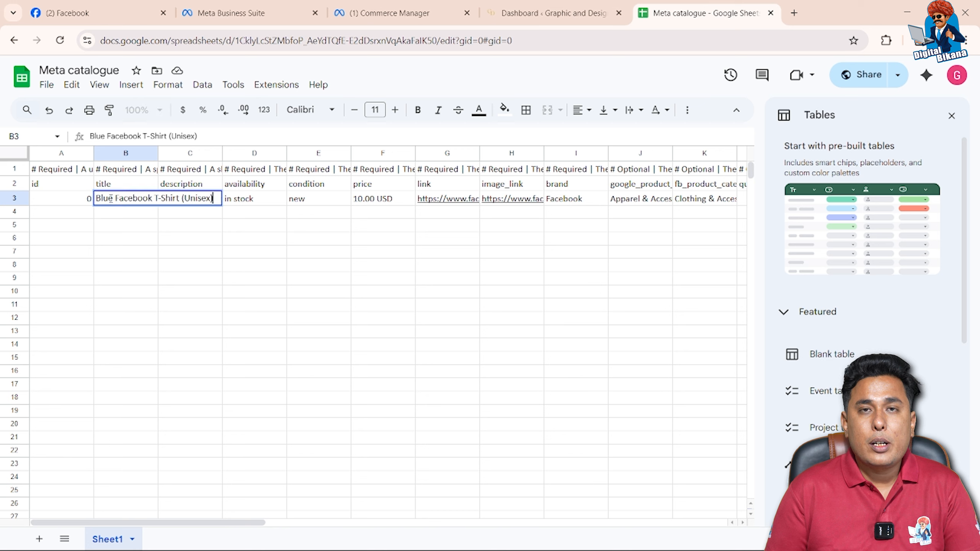
pyautogui.press('BackSpace')
pyautogui.press('BackSpace')
pyautogui.press('BackSpace')
pyautogui.press('BackSpace')
pyautogui.press('BackSpace')
pyautogui.press('BackSpace')
pyautogui.press('BackSpace')
pyautogui.press('BackSpace')
pyautogui.press('BackSpace')
pyautogui.press('BackSpace')
pyautogui.press('BackSpace')
pyautogui.press('BackSpace')
pyautogui.press('BackSpace')
pyautogui.press('BackSpace')
pyautogui.press('BackSpace')
pyautogui.press('BackSpace')
pyautogui.press('BackSpace')
pyautogui.press('BackSpace')
pyautogui.press('BackSpace')
pyautogui.press('BackSpace')
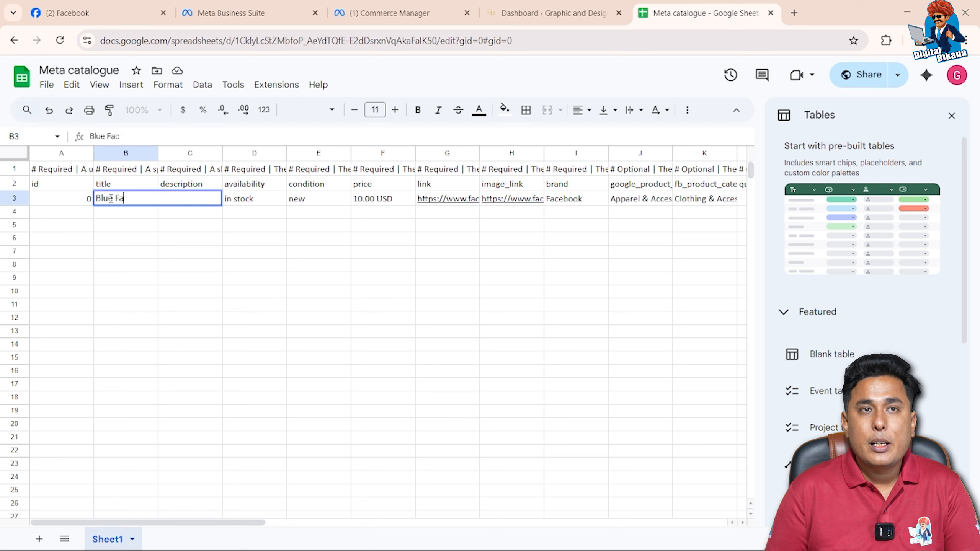
pyautogui.press('BackSpace')
pyautogui.press('BackSpace')
pyautogui.press('BackSpace')
pyautogui.press('BackSpace')
pyautogui.press('BackSpace')
pyautogui.press('BackSpace')
pyautogui.press('BackSpace')
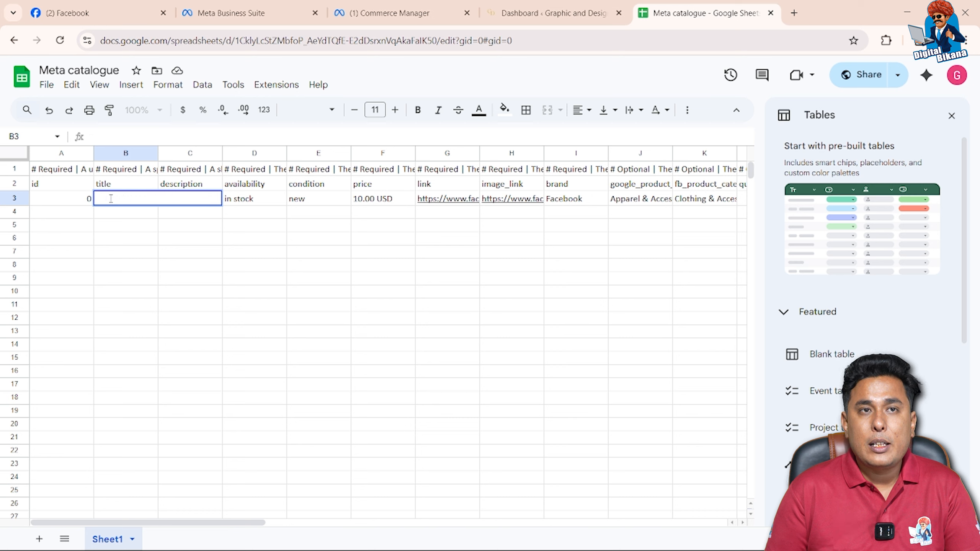
pyautogui.write('Logo ')
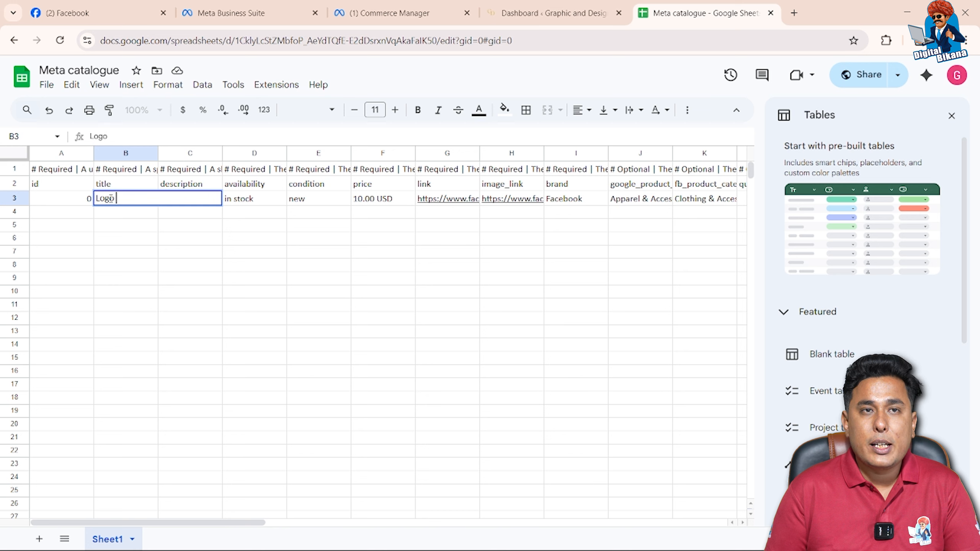
pyautogui.write('designing')
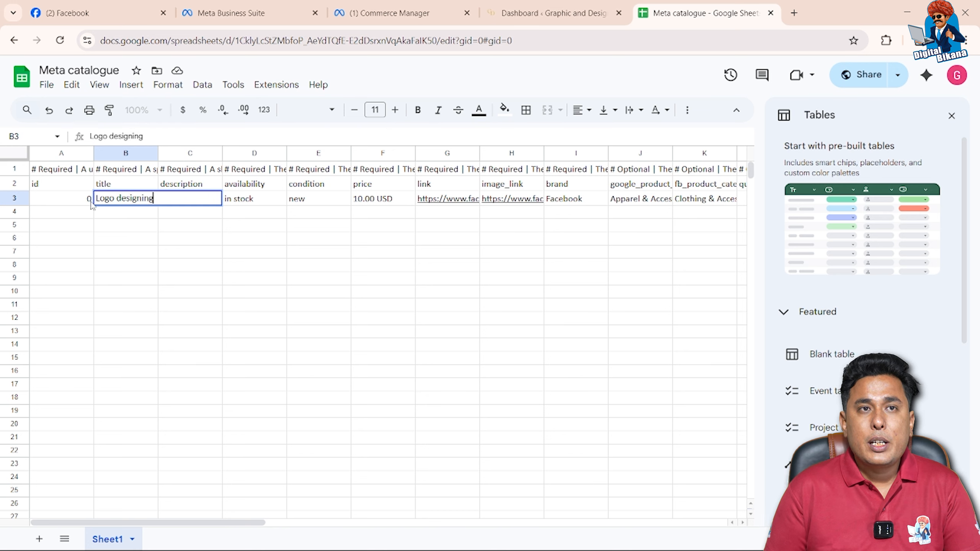
# Start a second product in row 4 with id 1 and the title "Business cards"
pyautogui.click(87, 215)
pyautogui.write('1')
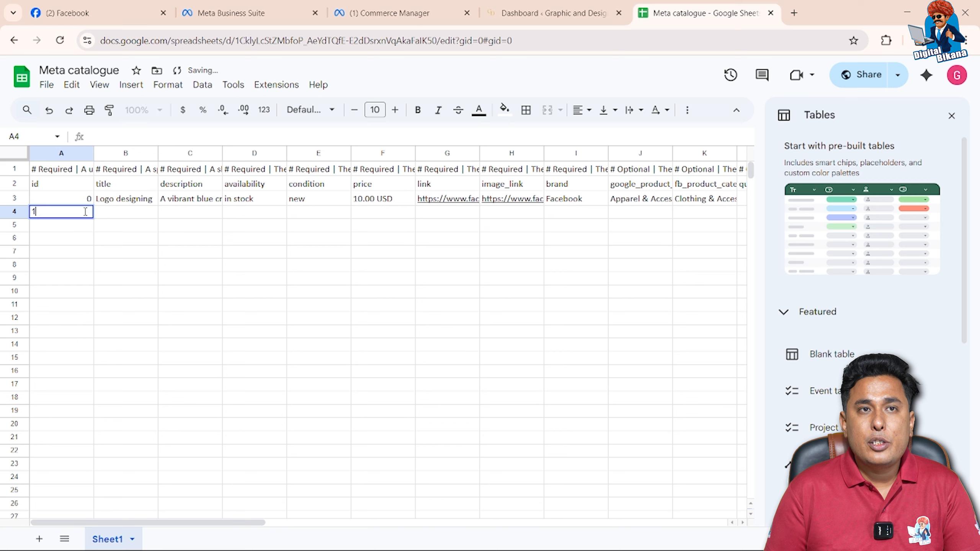
pyautogui.press('Tab')
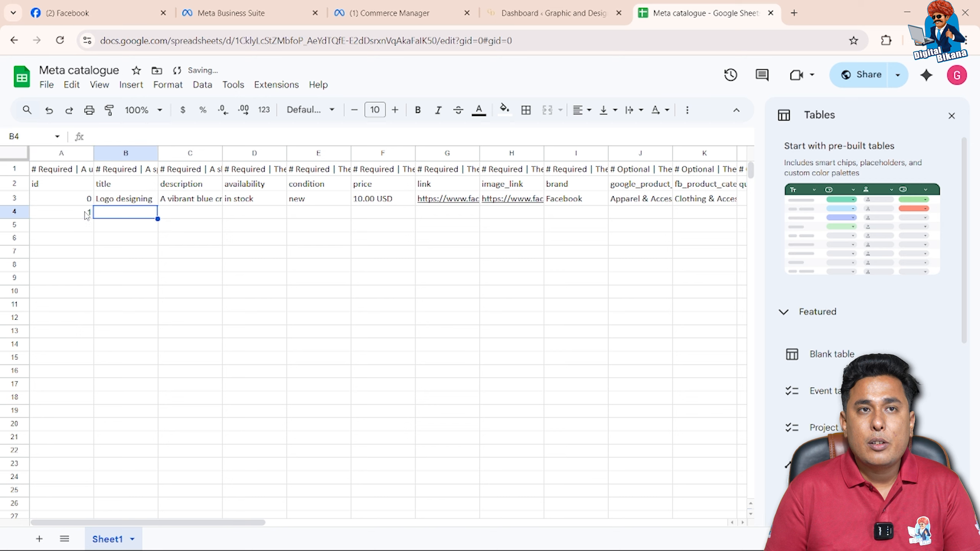
pyautogui.write('Bus')
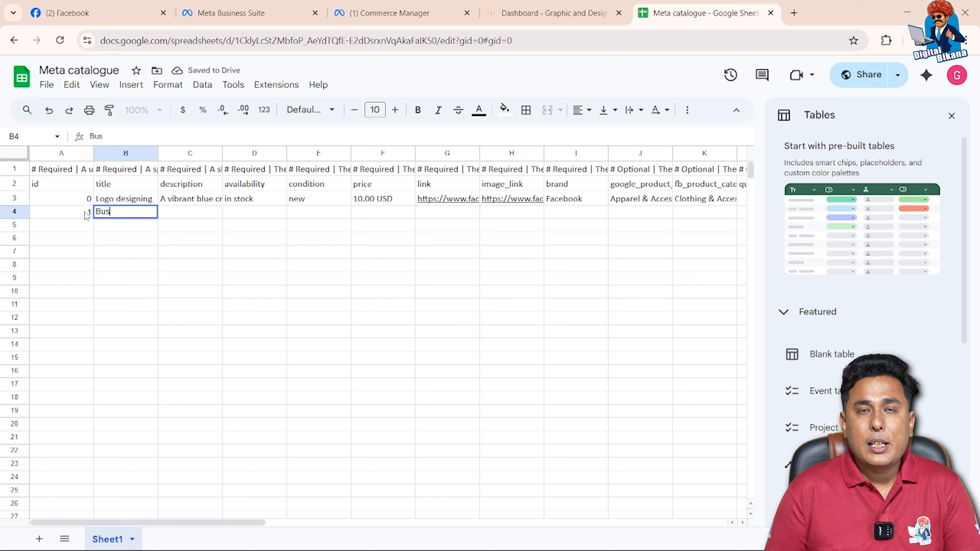
pyautogui.write('iness')
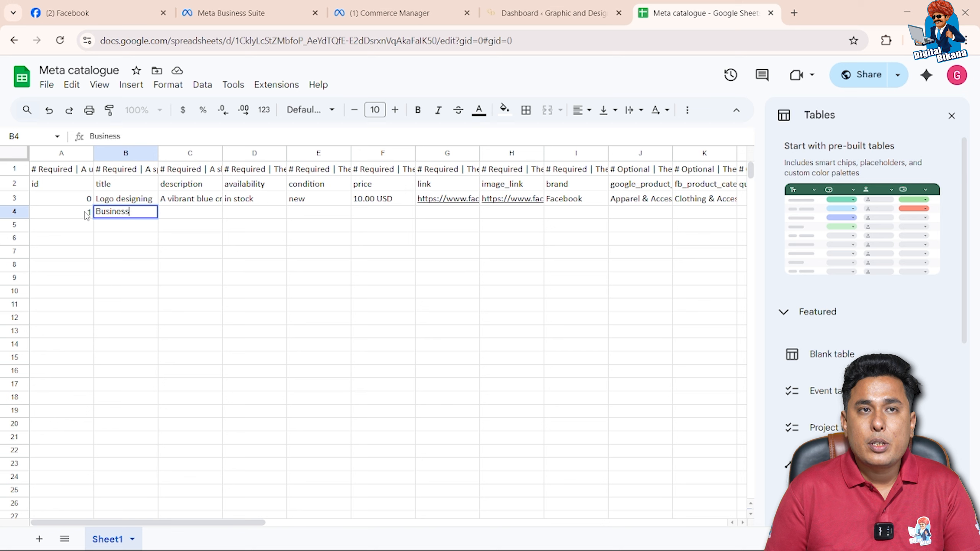
pyautogui.write(' cards')
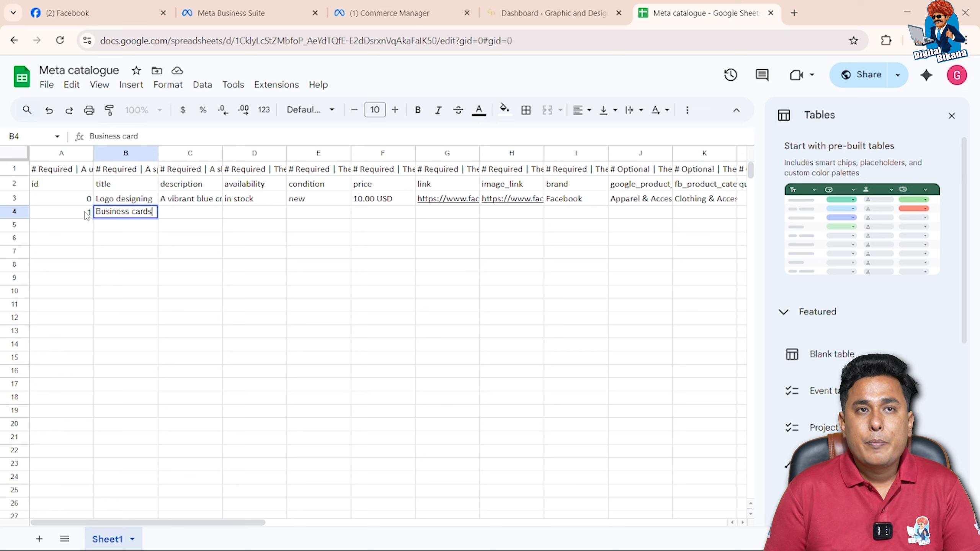
pyautogui.press('Tab')
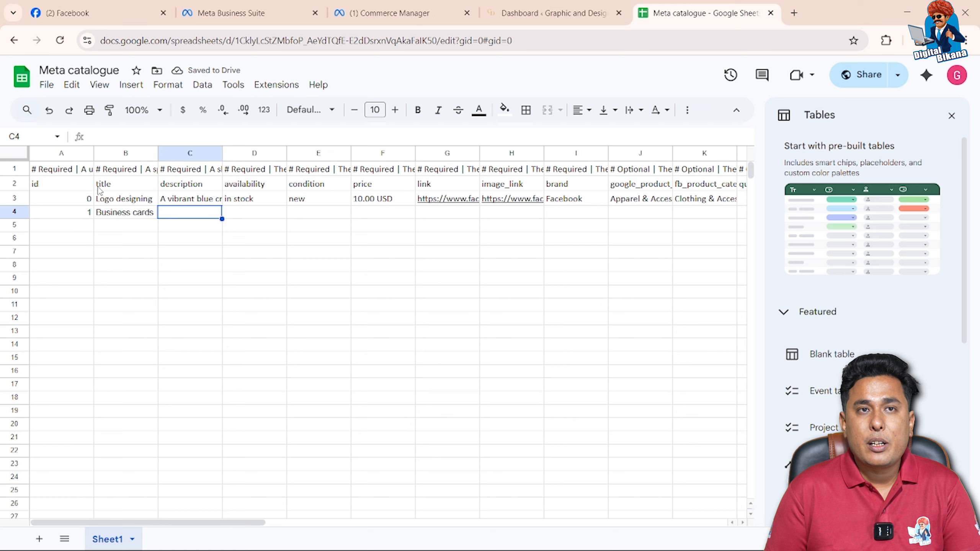
# Clear the sample T-shirt description from the Logo designing row
pyautogui.click(238, 215)
pyautogui.click(200, 200)
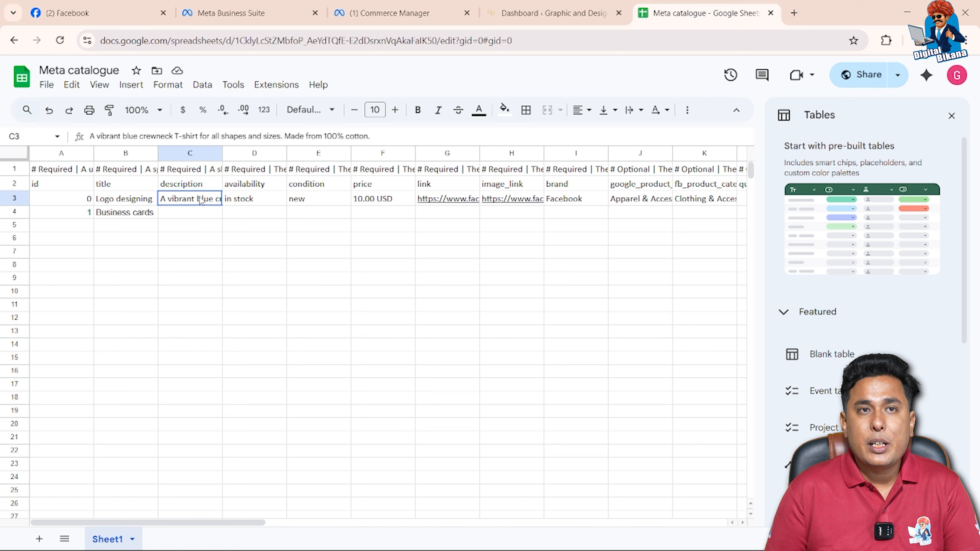
pyautogui.press('Delete')
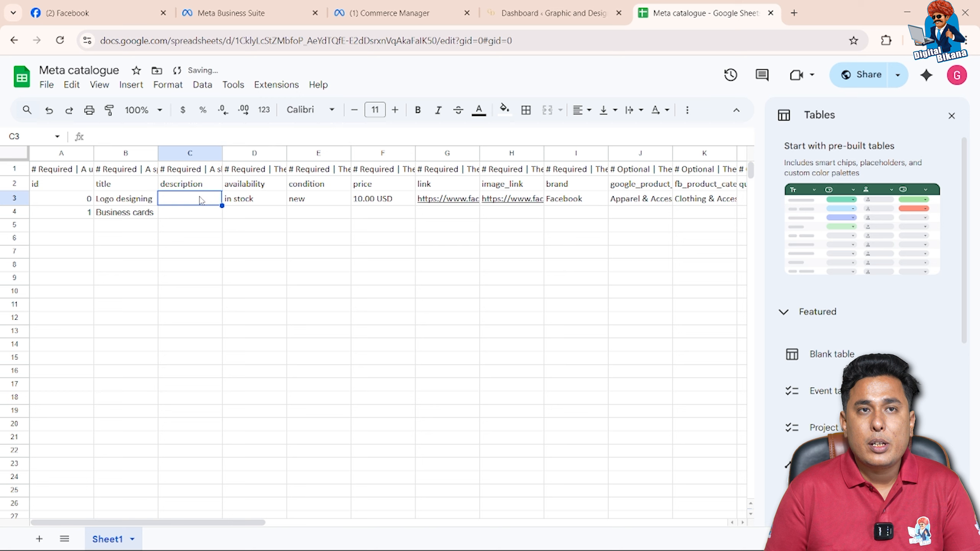
# Copy the "in stock" availability to the Business cards row and set its condition to "new"
pyautogui.click(255, 211)
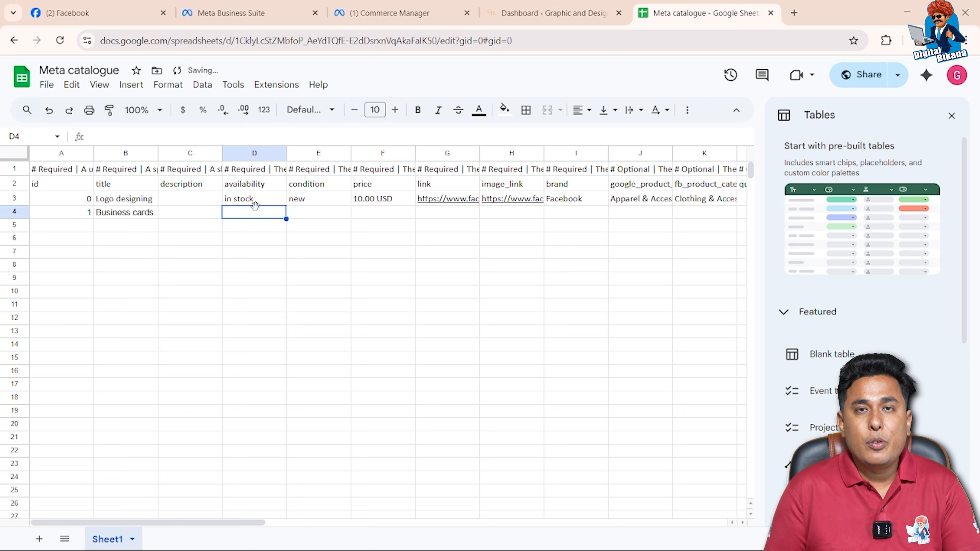
pyautogui.click(255, 203)
pyautogui.hotkey('ctrl', 'c')
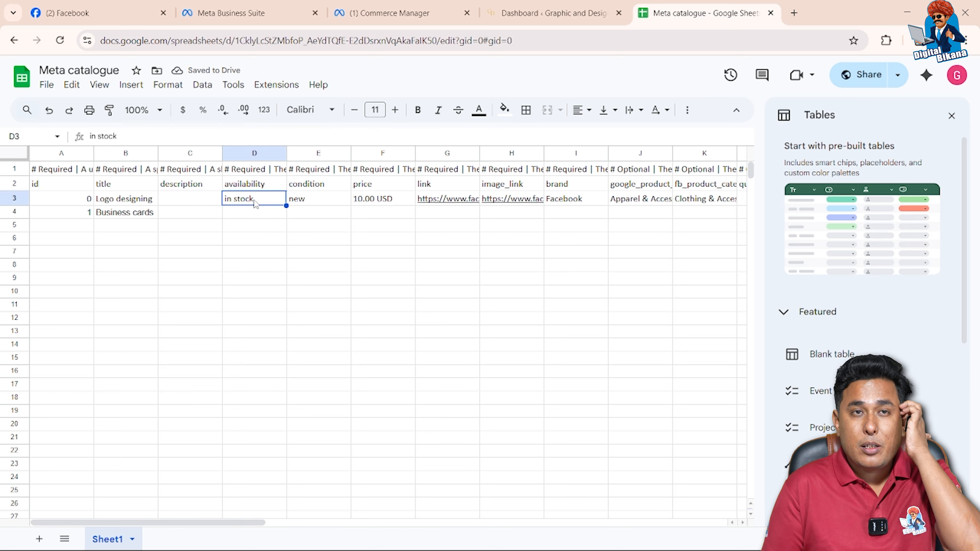
pyautogui.click(247, 220)
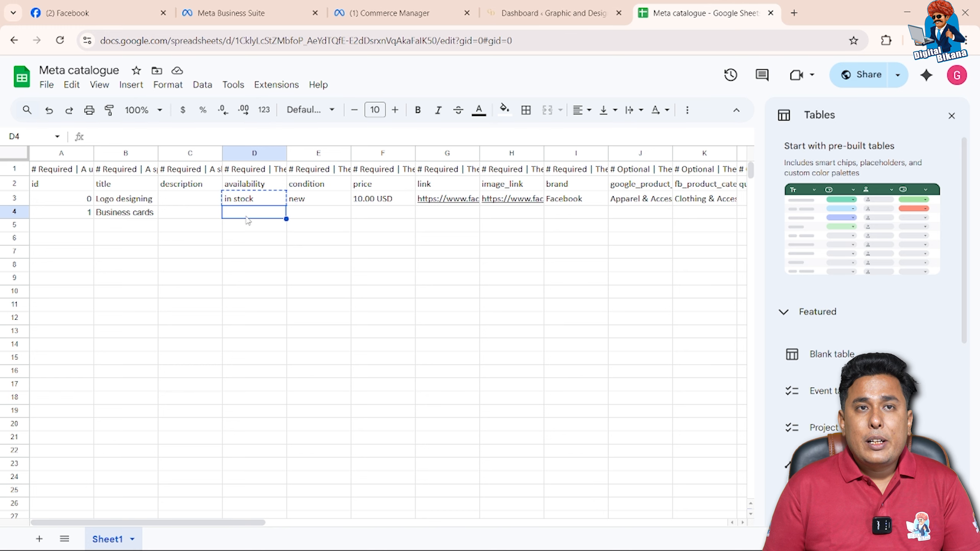
pyautogui.hotkey('ctrl', 'v')
pyautogui.click(300, 215)
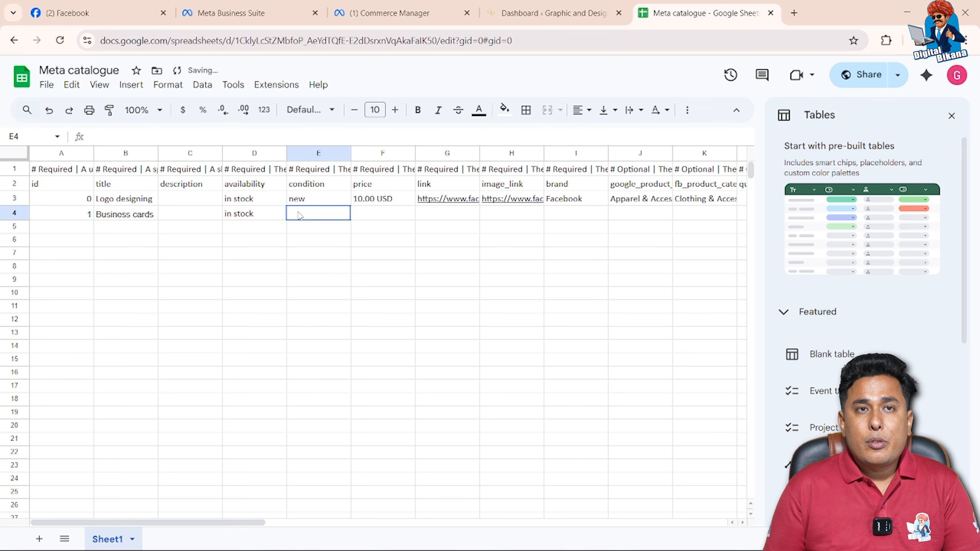
pyautogui.write('new')
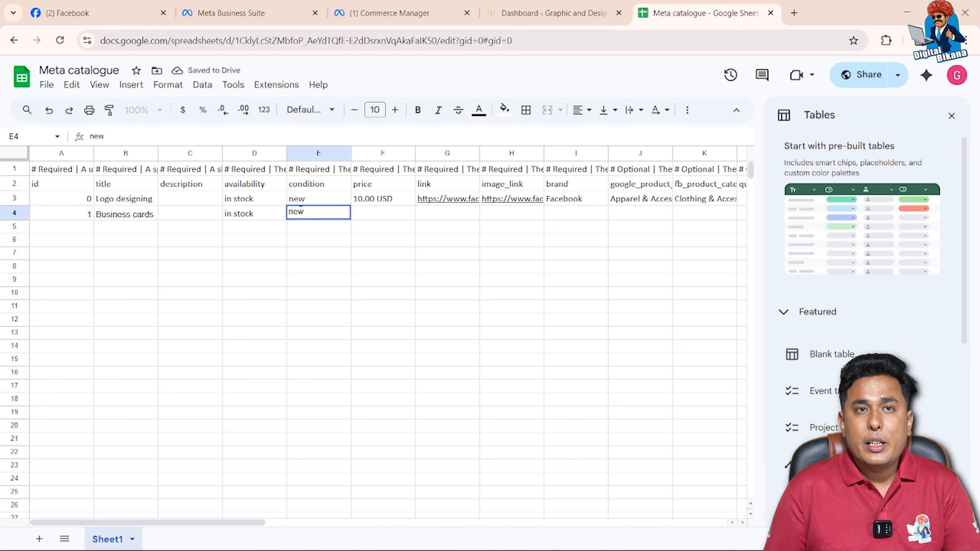
pyautogui.press('Tab')
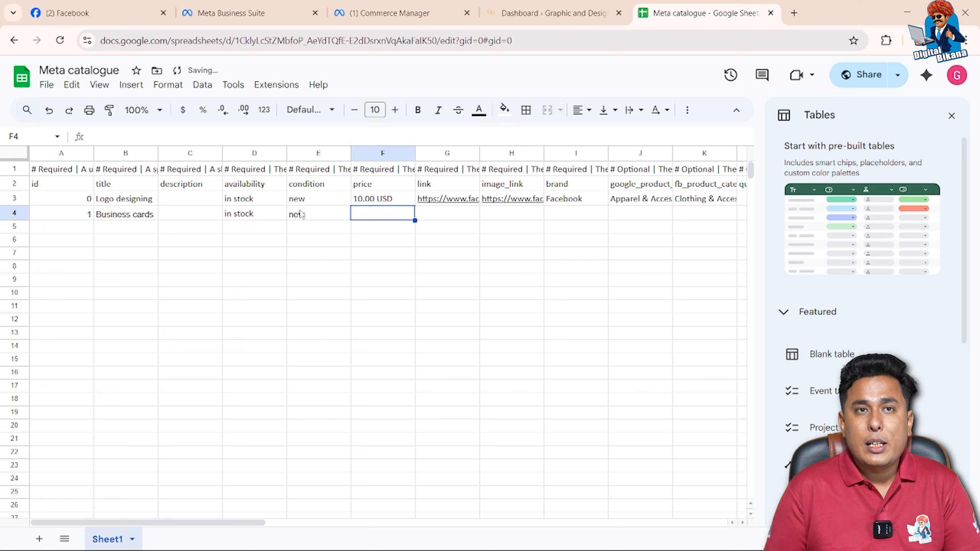
# Set the price to 499.00 INR for Logo designing and 299.00 INR for Business cards
pyautogui.doubleClick(363, 199)
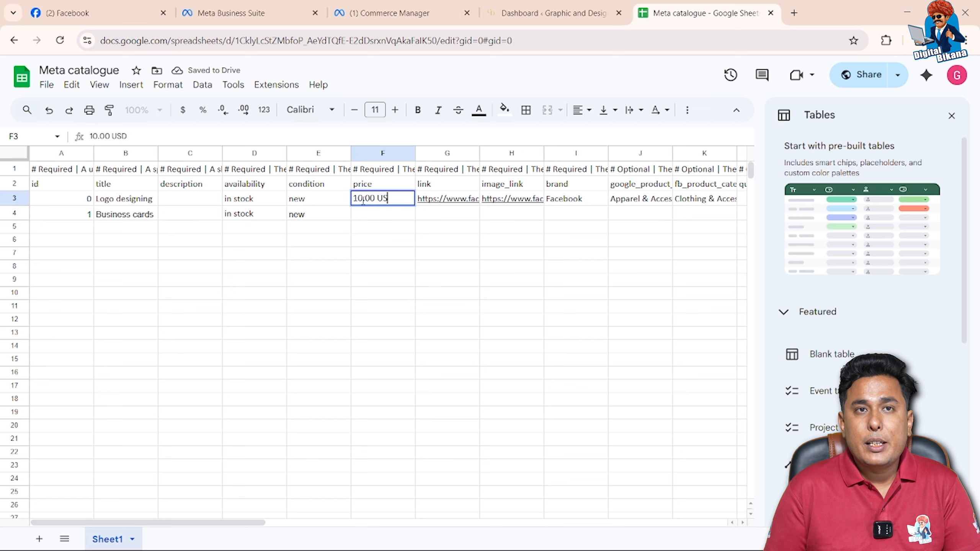
pyautogui.press('BackSpace')
pyautogui.press('BackSpace')
pyautogui.press('BackSpace')
pyautogui.press('BackSpace')
pyautogui.press('BackSpace')
pyautogui.press('BackSpace')
pyautogui.press('BackSpace')
pyautogui.press('BackSpace')
pyautogui.press('BackSpace')
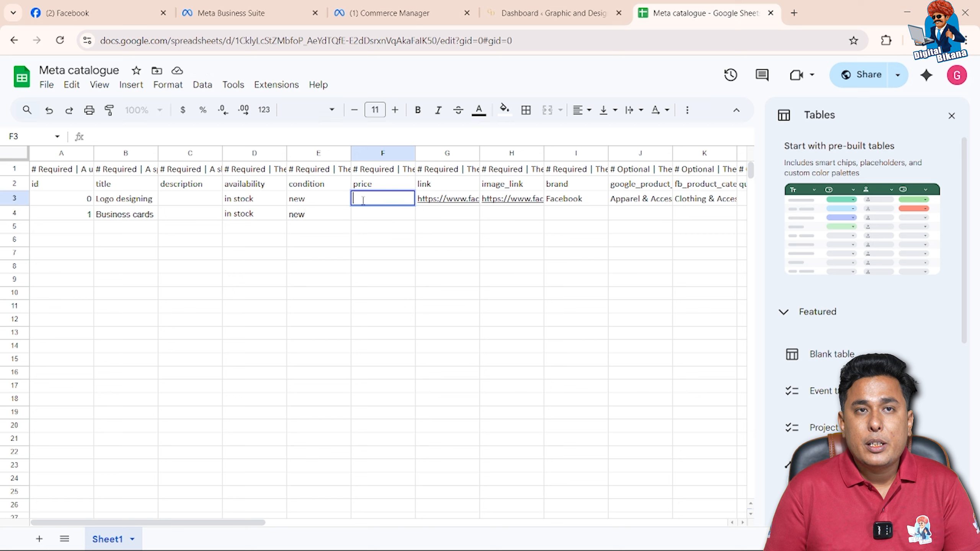
pyautogui.write('499')
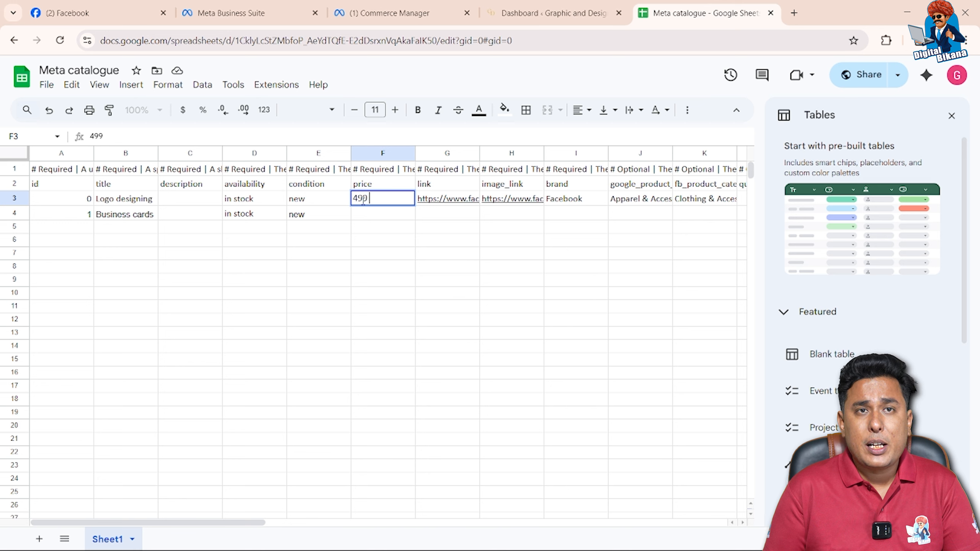
pyautogui.write('.')
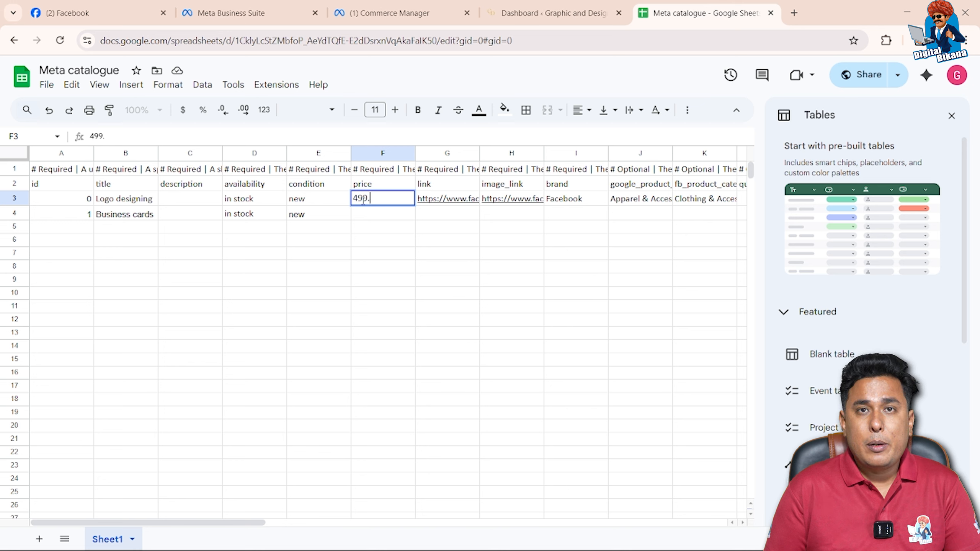
pyautogui.write('00')
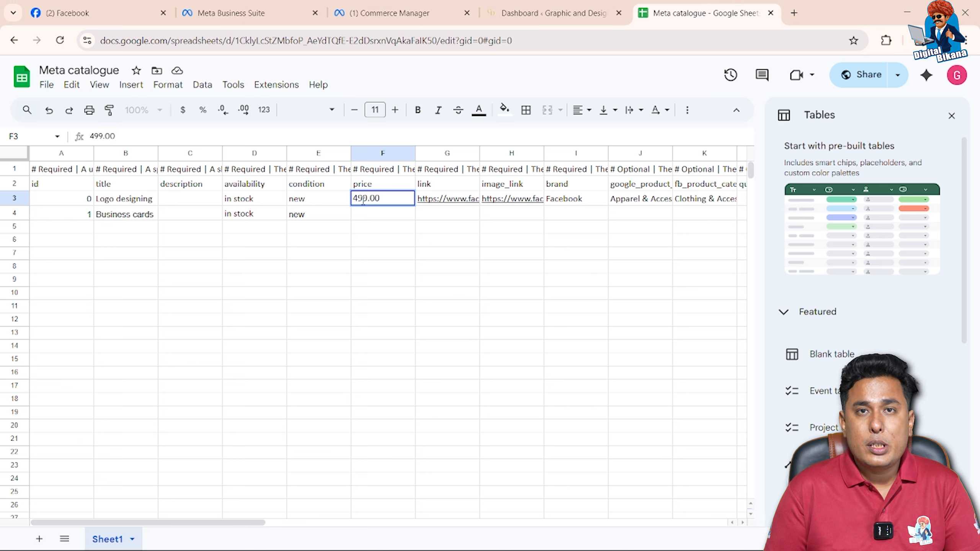
pyautogui.write(' INR')
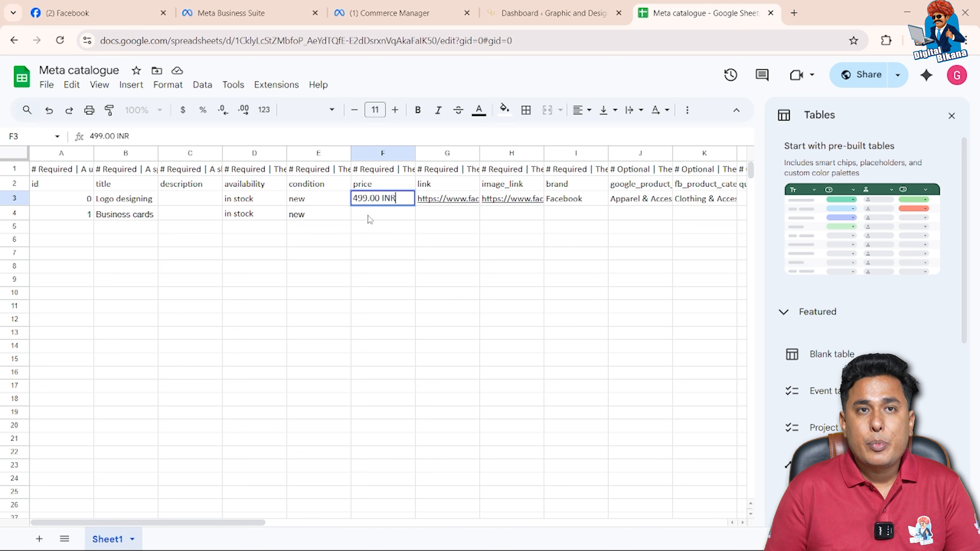
pyautogui.click(370, 220)
pyautogui.write('299.00 INR')
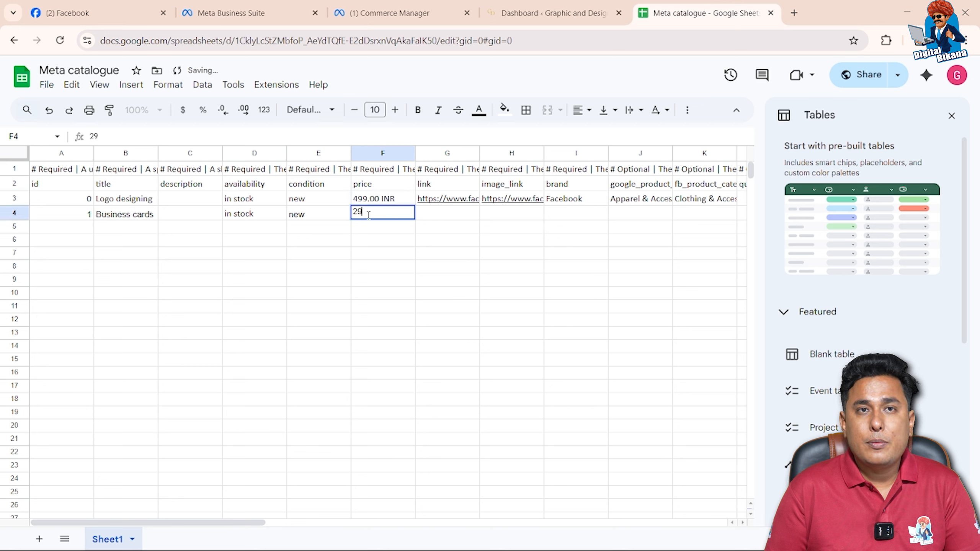
pyautogui.press('Tab')
# Open graphicanddesign.in in a new browser tab and go to the Logo Design product in the brand identity and design category
pyautogui.click(423, 200)
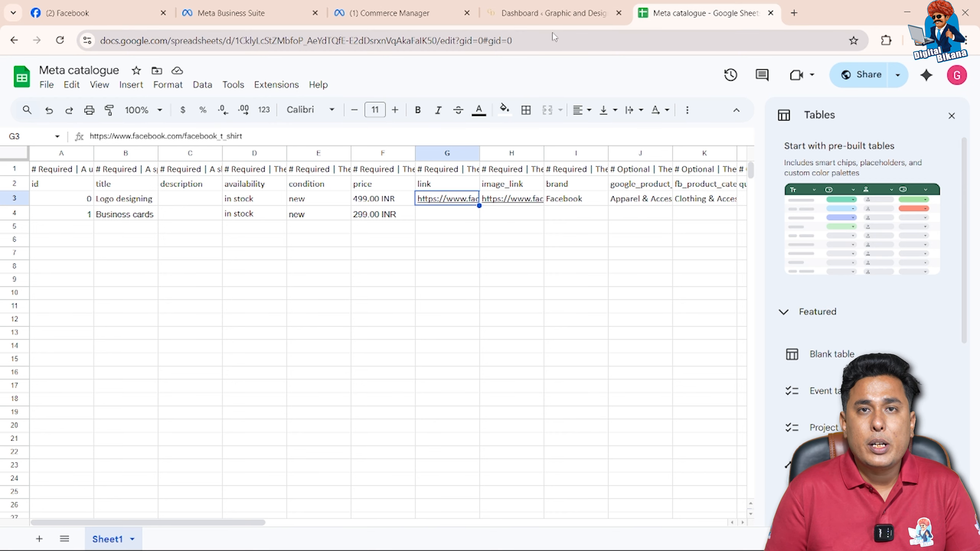
pyautogui.click(560, 20)
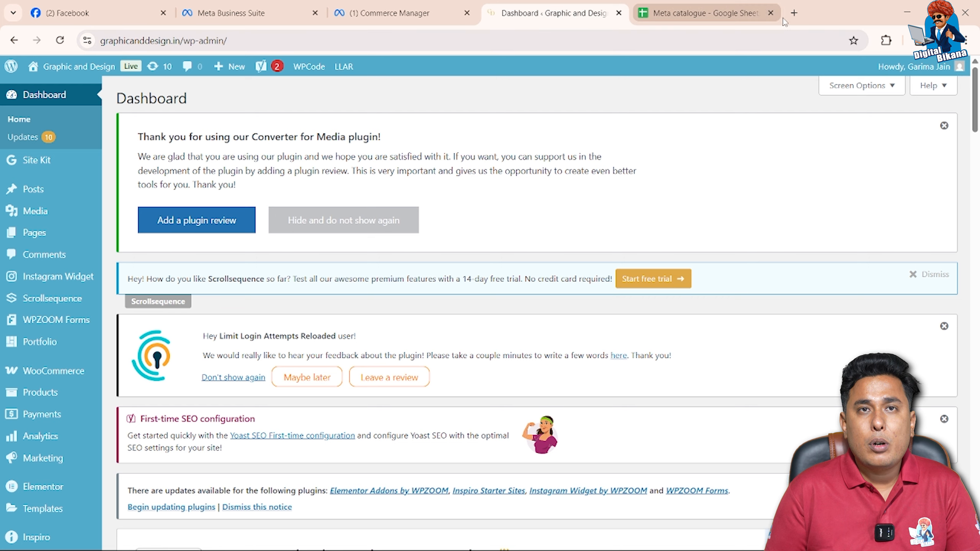
pyautogui.click(794, 13)
pyautogui.click(517, 41)
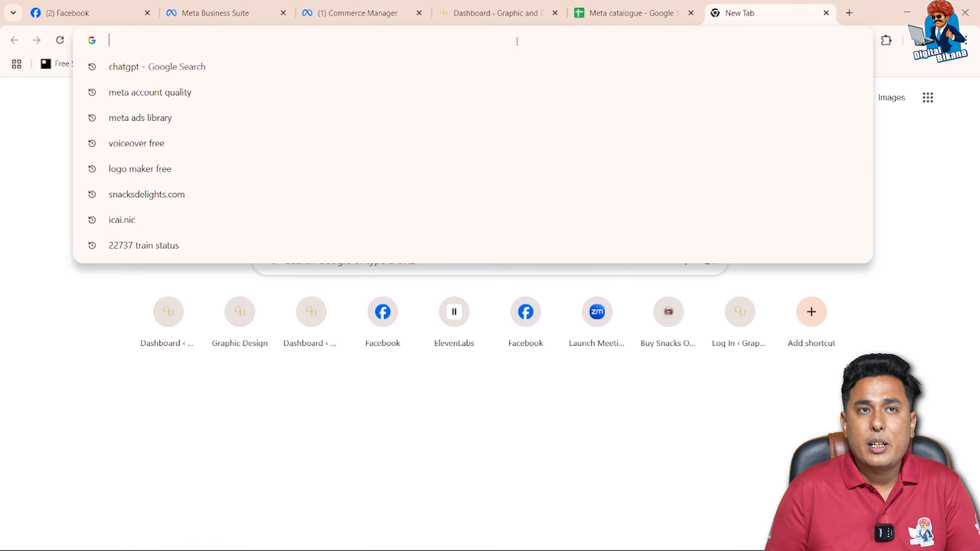
pyautogui.write('graphicanddesign.in')
pyautogui.press('Return')
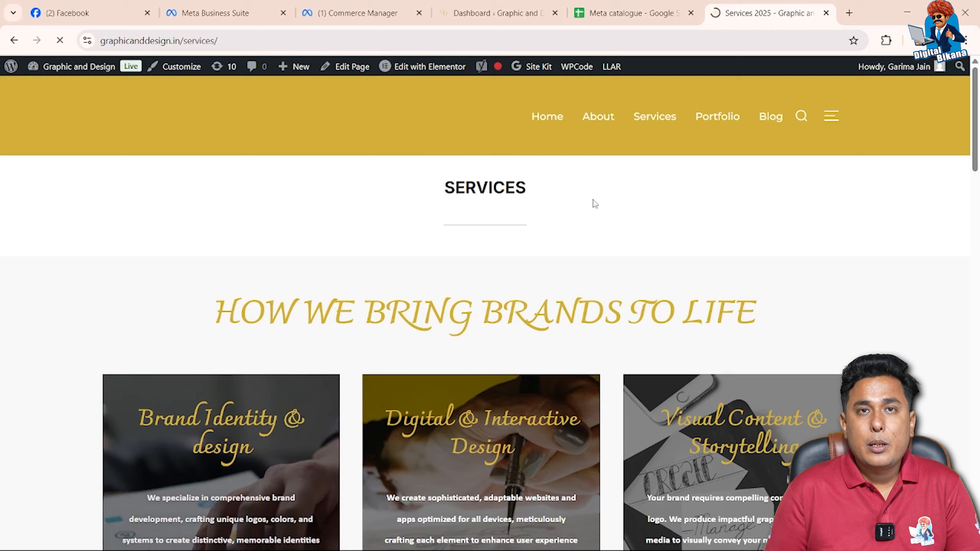
pyautogui.scroll(-8, 592, 198)
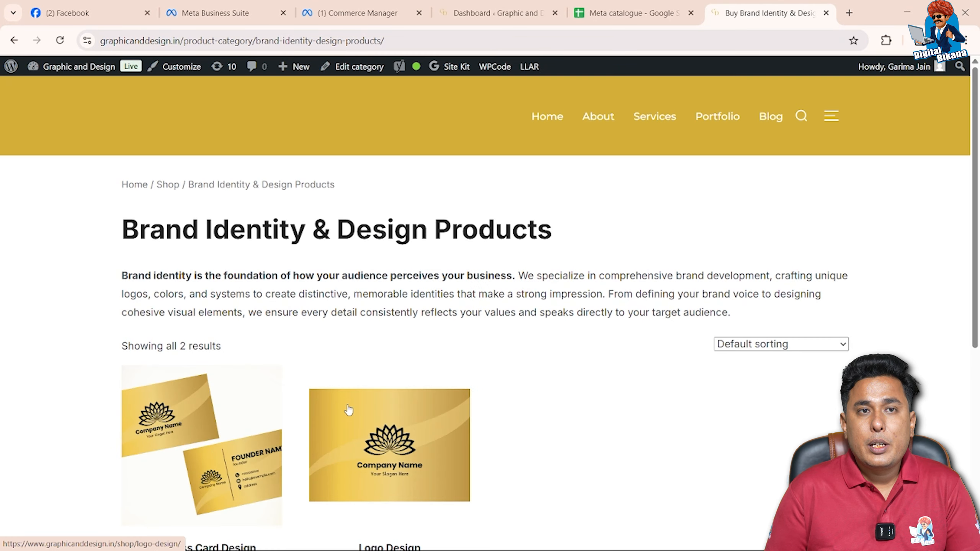
pyautogui.scroll(-4, 348, 410)
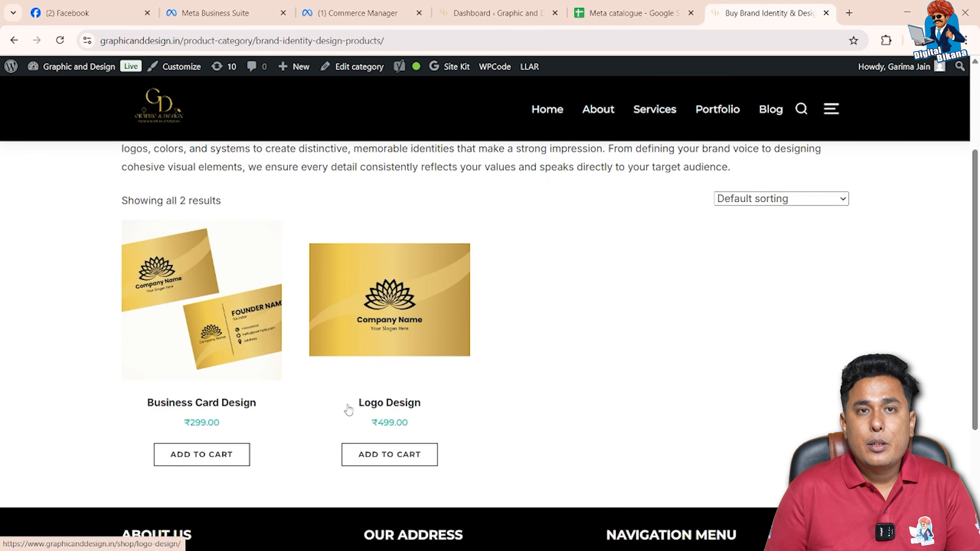
pyautogui.click(398, 360)
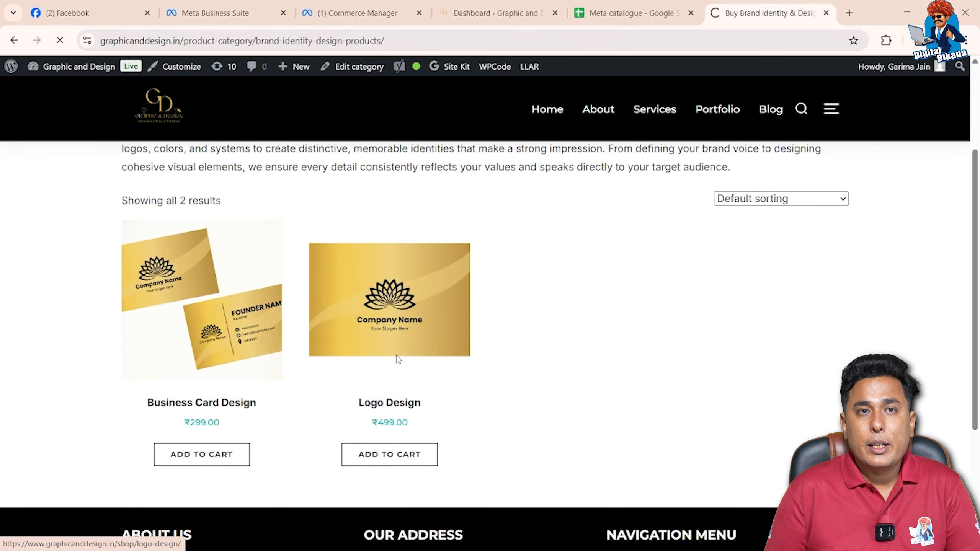
# Copy the Logo Design page's URL from graphicanddesign.in into the link cell of the Logo designing row in the Meta catalogue sheet
pyautogui.scroll(-1, 398, 360)
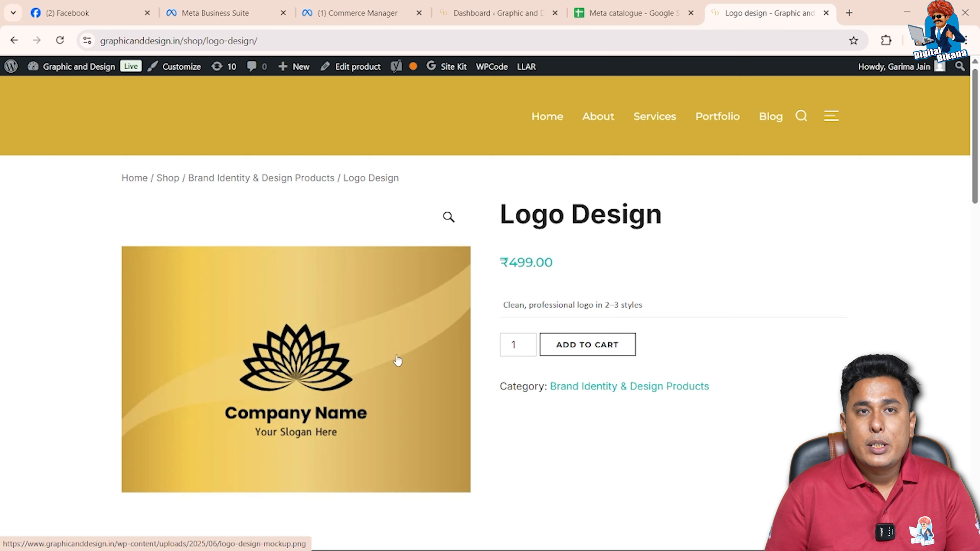
pyautogui.click(289, 39)
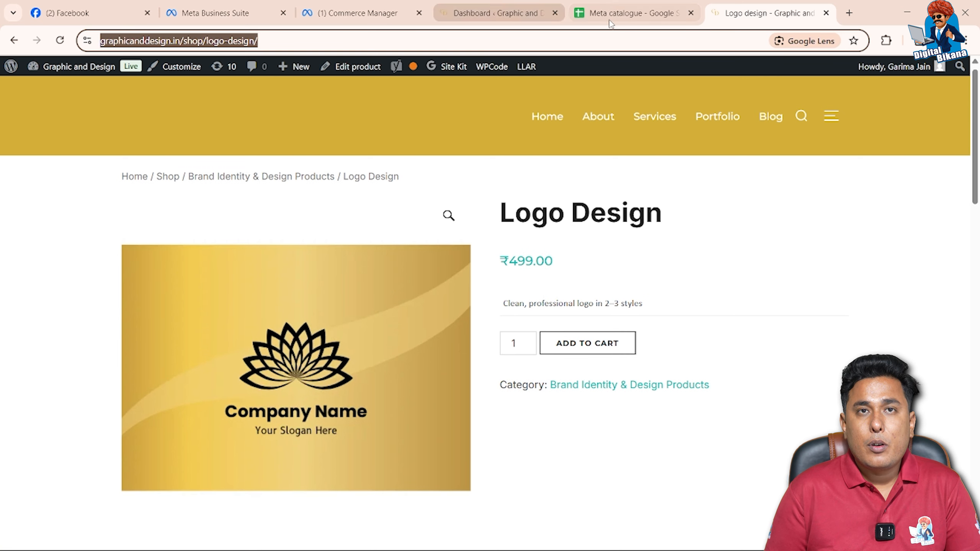
pyautogui.click(619, 14)
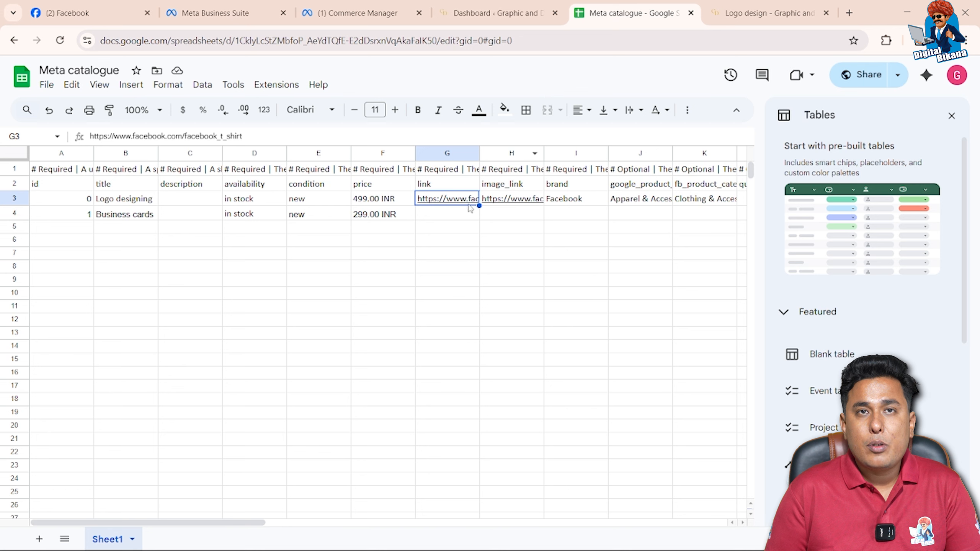
pyautogui.click(505, 201)
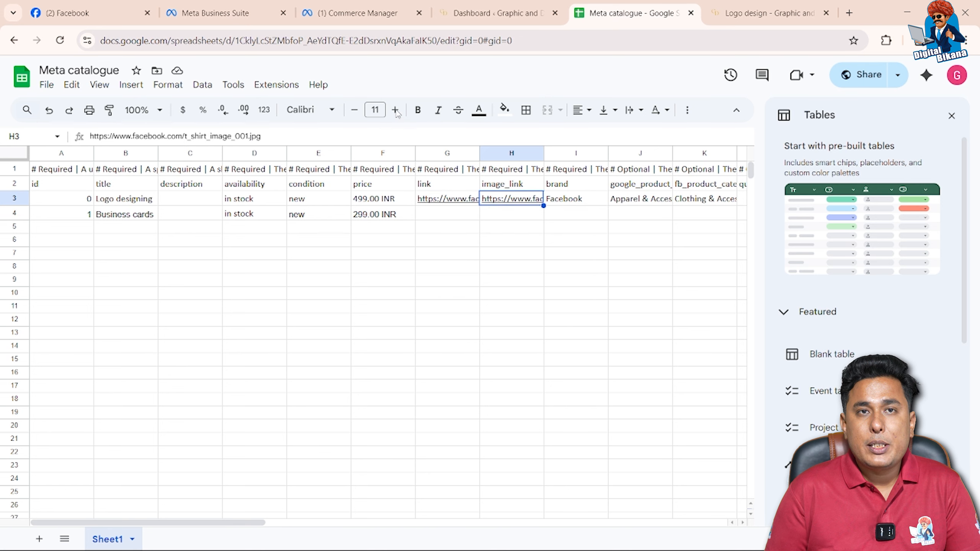
pyautogui.click(431, 202)
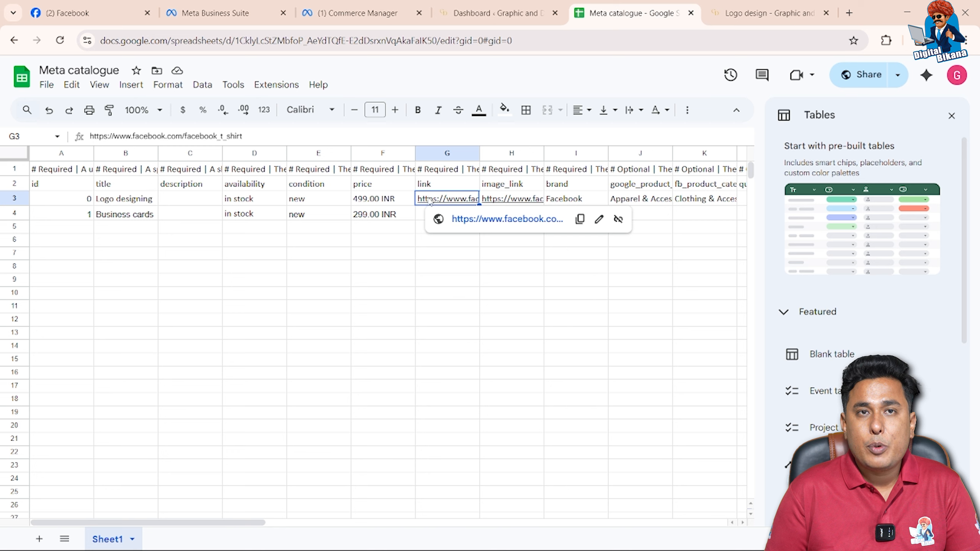
pyautogui.hotkey('ctrl', 'v')
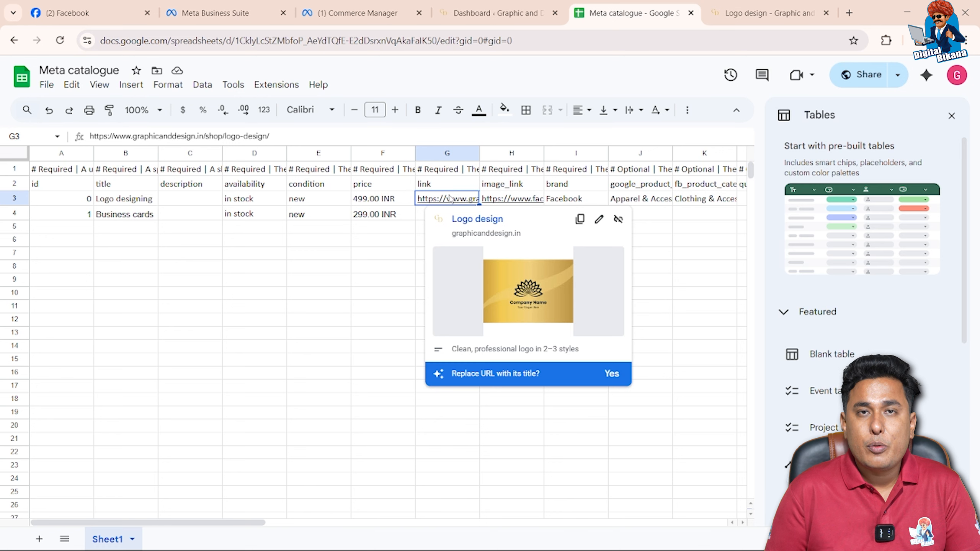
# Copy the Business Card Design page's URL from graphicanddesign.in into the link cell of the Business cards row
pyautogui.click(421, 218)
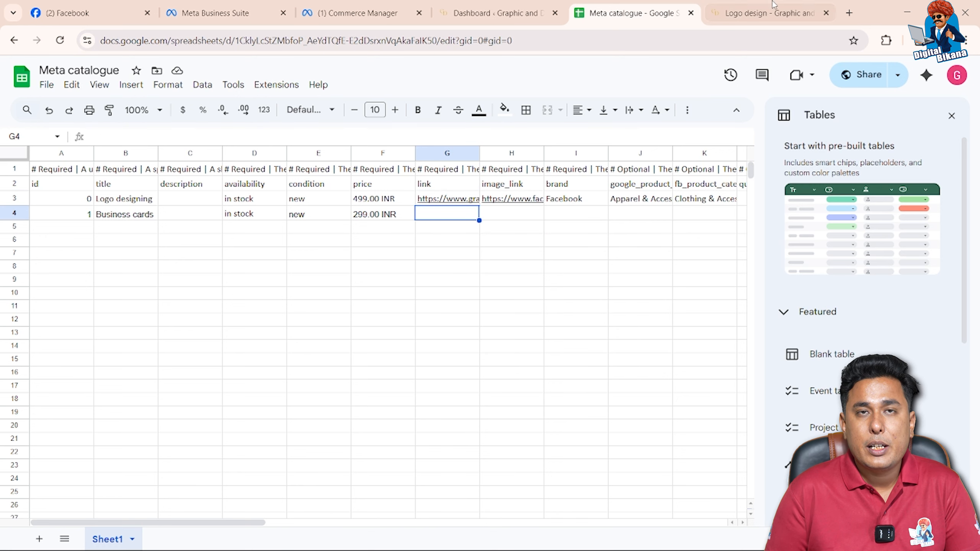
pyautogui.click(768, 13)
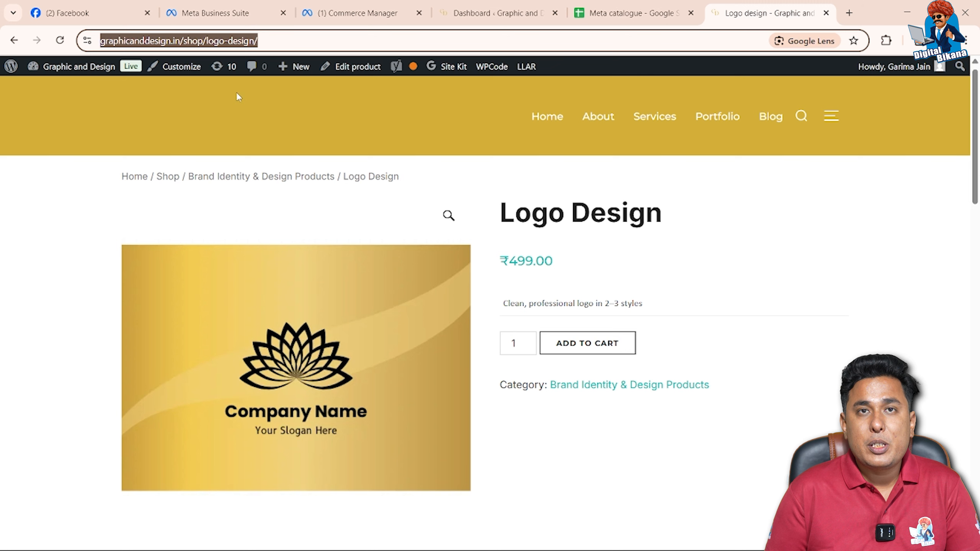
pyautogui.click(14, 40)
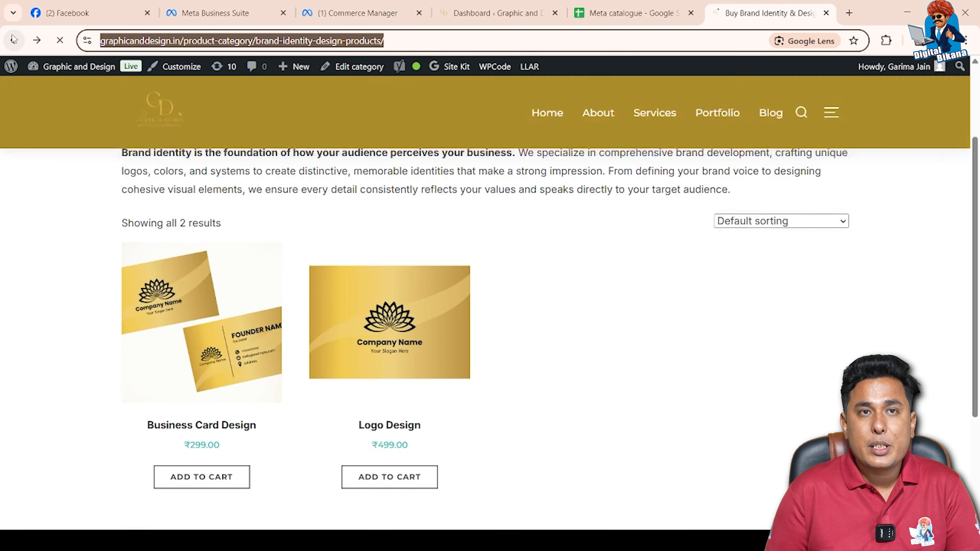
pyautogui.click(173, 275)
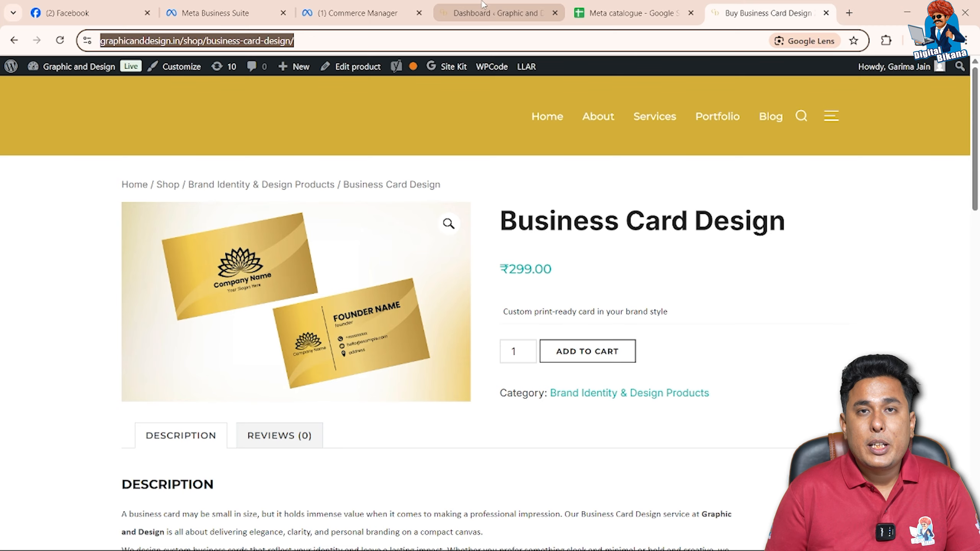
pyautogui.click(630, 15)
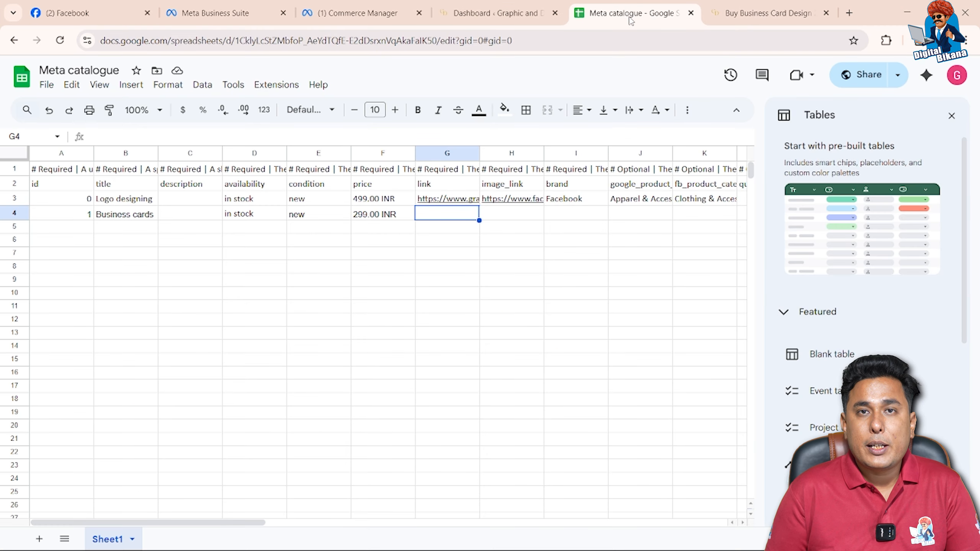
pyautogui.write('https://www.graphicanddesign.in/shop/business-card-design/')
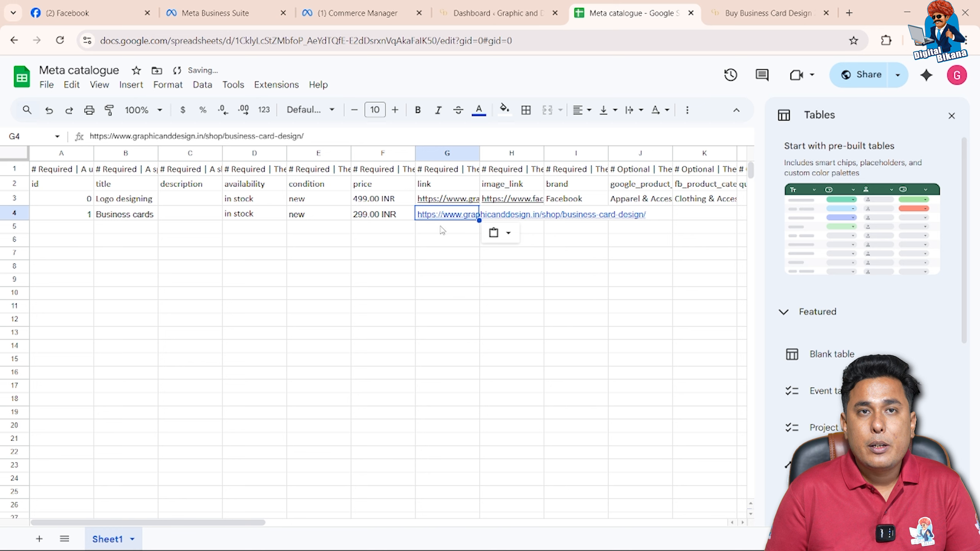
pyautogui.click(443, 231)
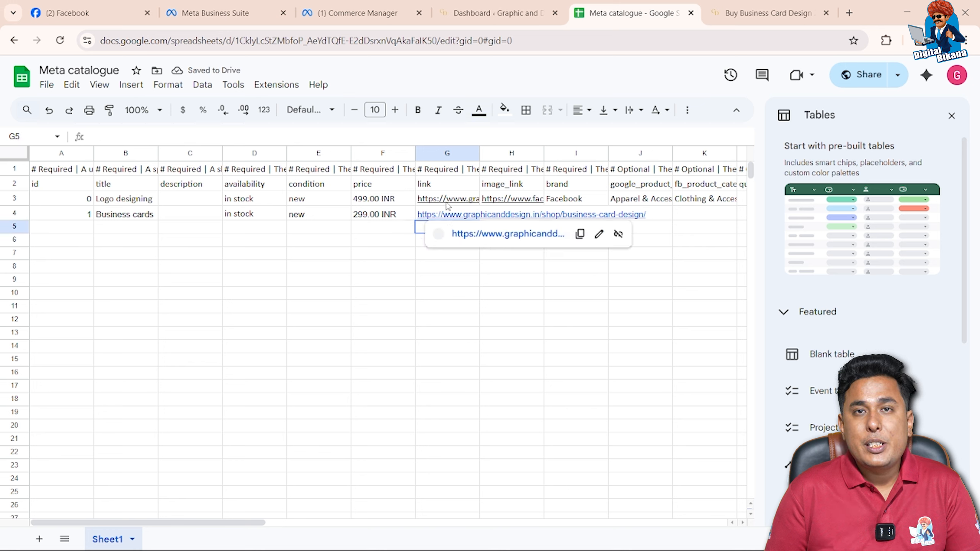
pyautogui.click(412, 214)
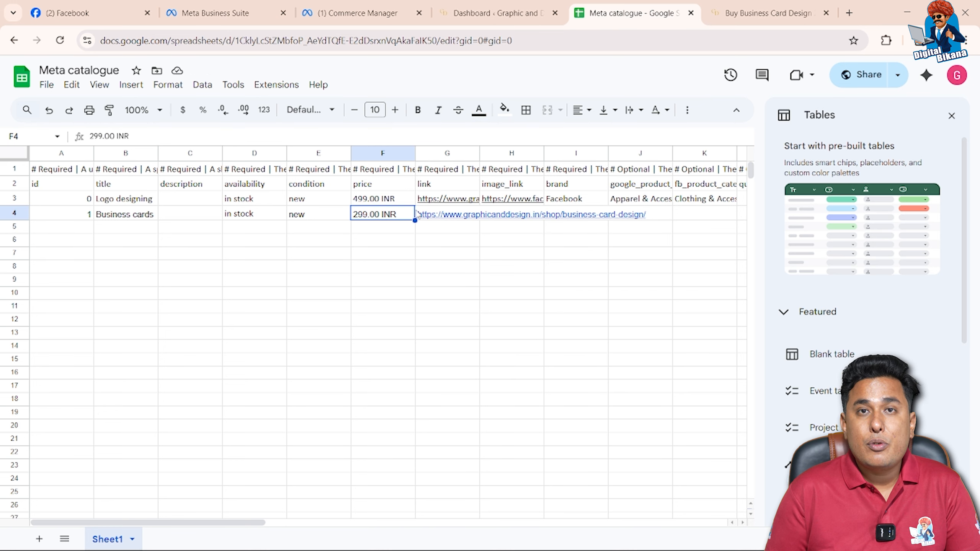
pyautogui.click(418, 215)
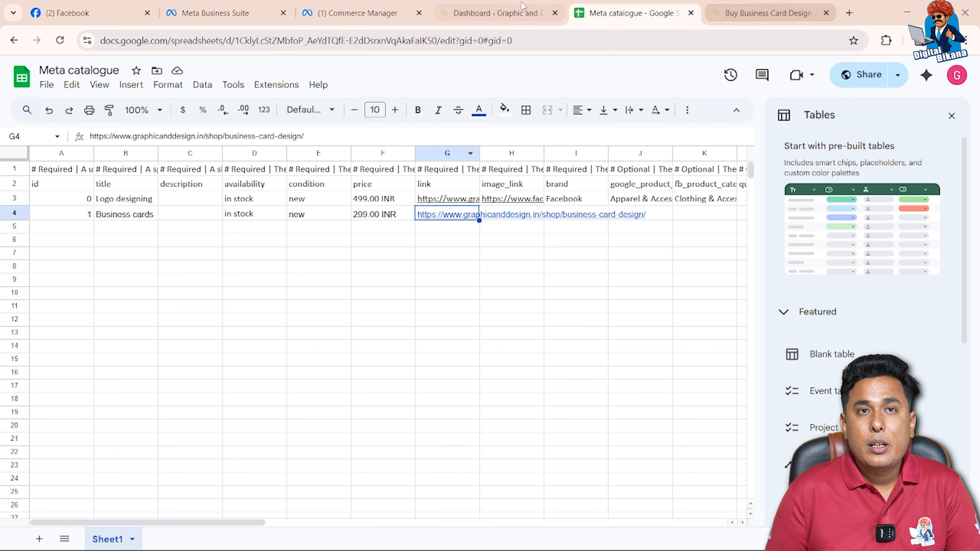
# Copy the file URL of logo-design-mockup.png from the WordPress media library into the image_link cell of the Logo designing row
pyautogui.click(510, 12)
pyautogui.moveTo(64, 214)
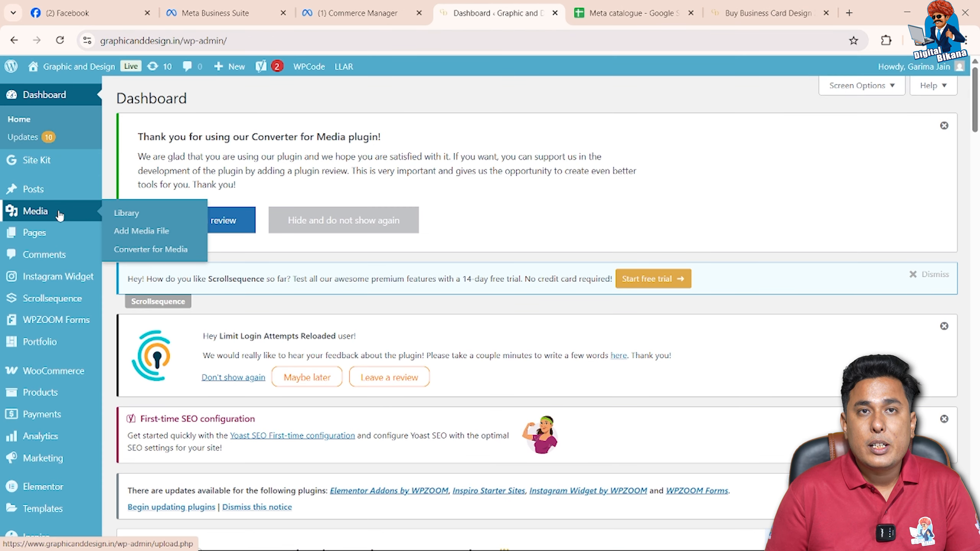
pyautogui.click(128, 215)
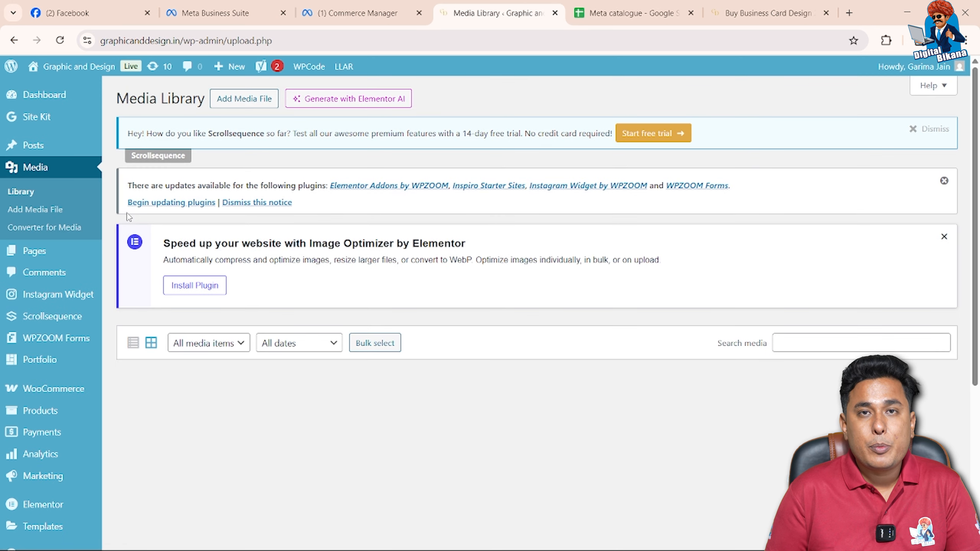
pyautogui.scroll(-1, 240, 309)
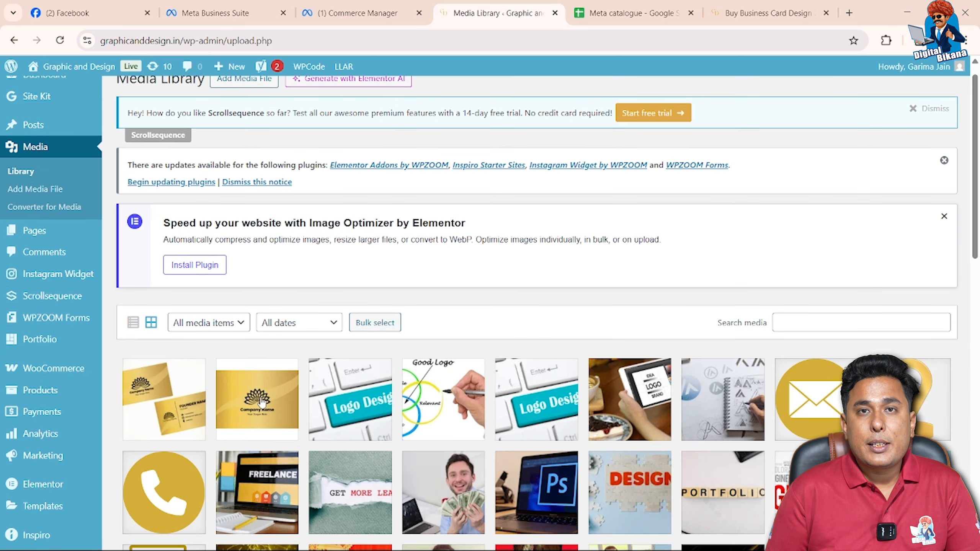
pyautogui.click(262, 403)
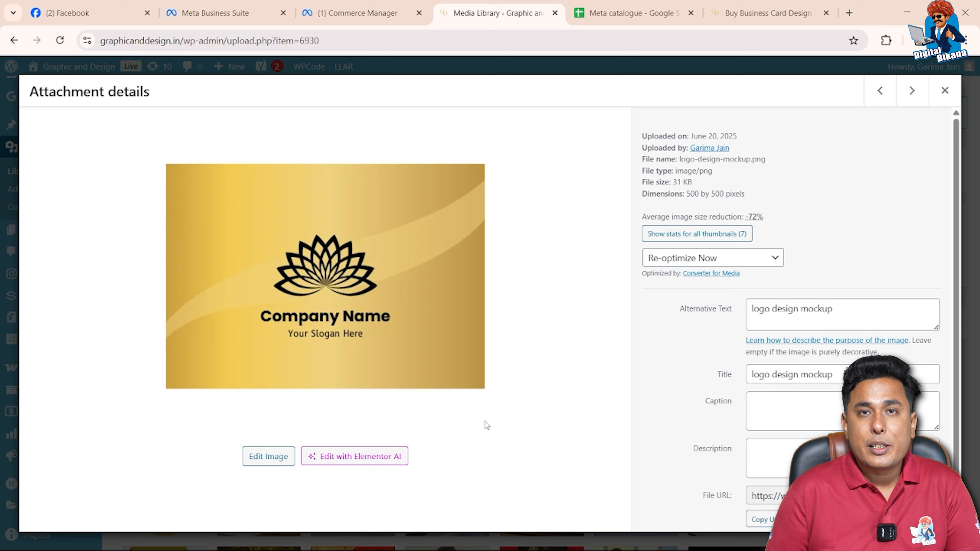
pyautogui.doubleClick(757, 496)
pyautogui.click(765, 520)
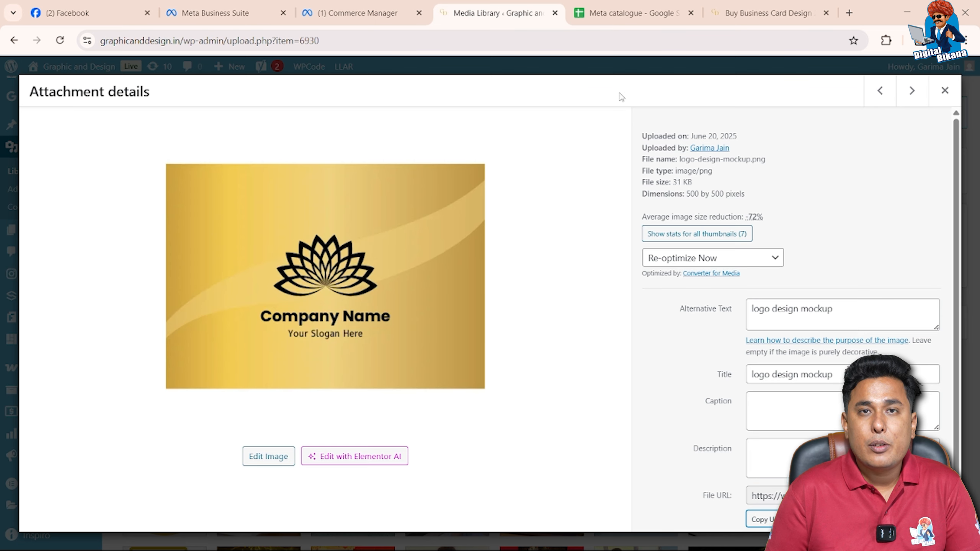
pyautogui.click(619, 17)
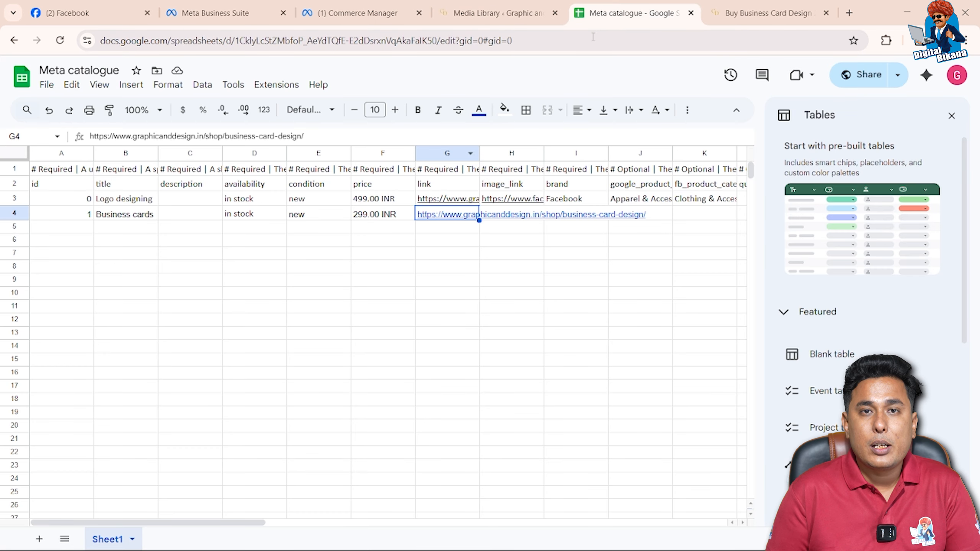
pyautogui.click(487, 241)
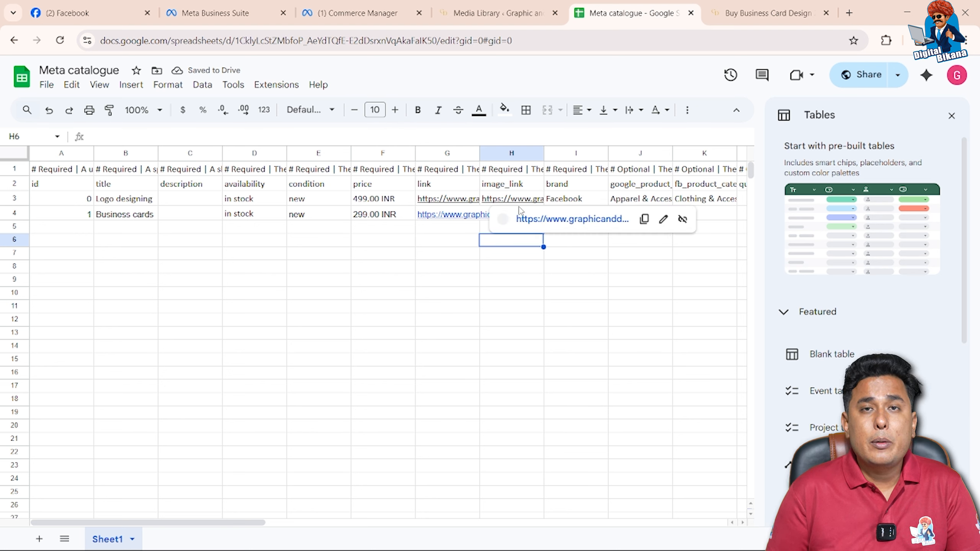
# Copy the file URL of business-card-design.png from the WordPress media library into the image_link cell of the Business cards row
pyautogui.click(524, 159)
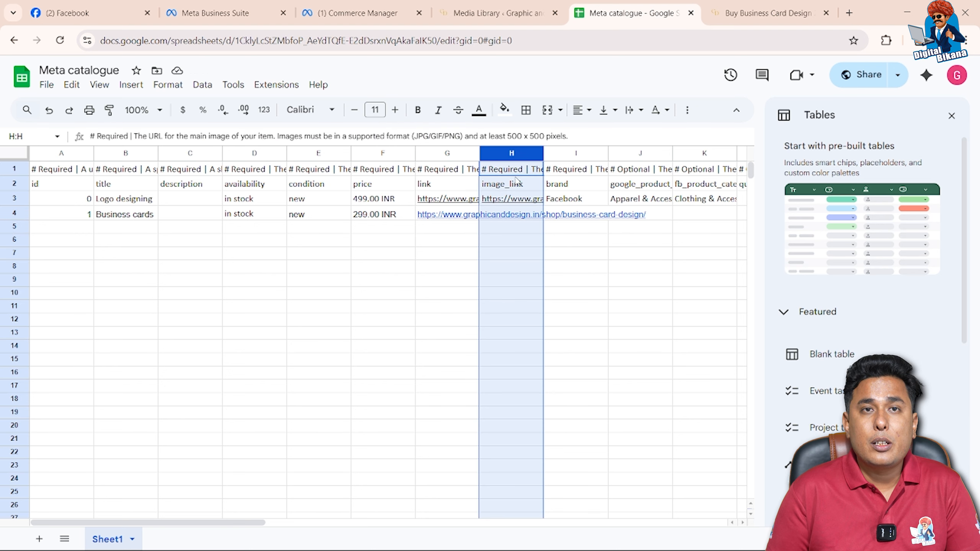
pyautogui.click(476, 230)
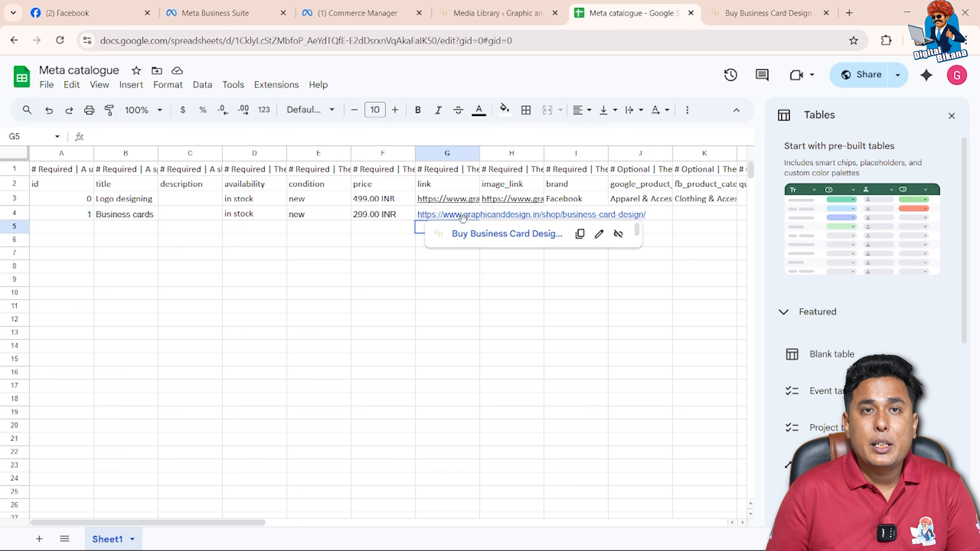
pyautogui.click(468, 215)
pyautogui.click(498, 213)
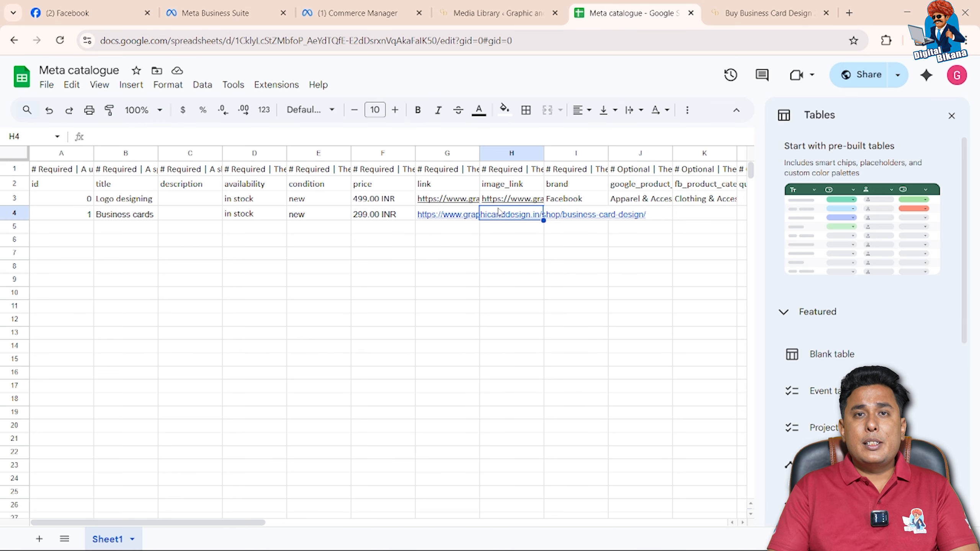
pyautogui.click(513, 17)
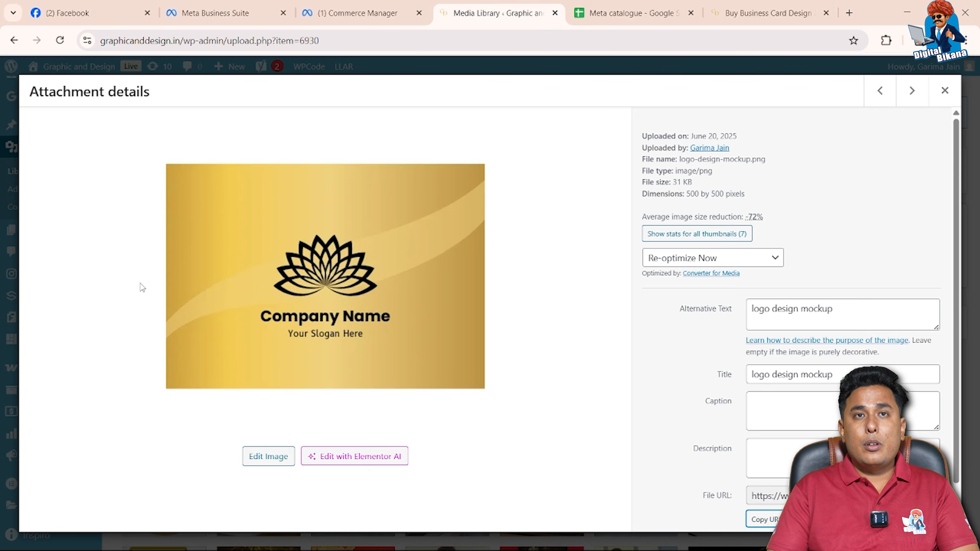
pyautogui.click(945, 90)
pyautogui.click(153, 394)
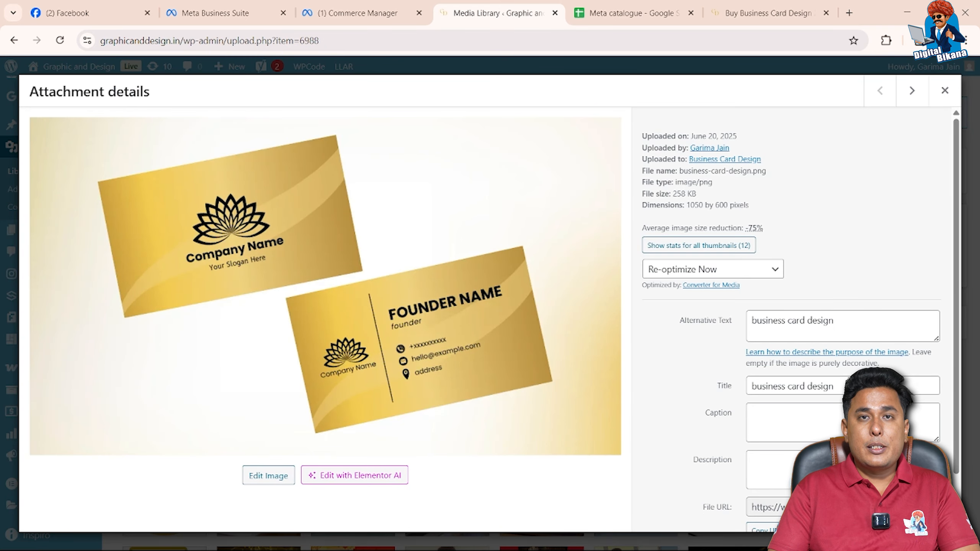
pyautogui.scroll(-1, 670, 200)
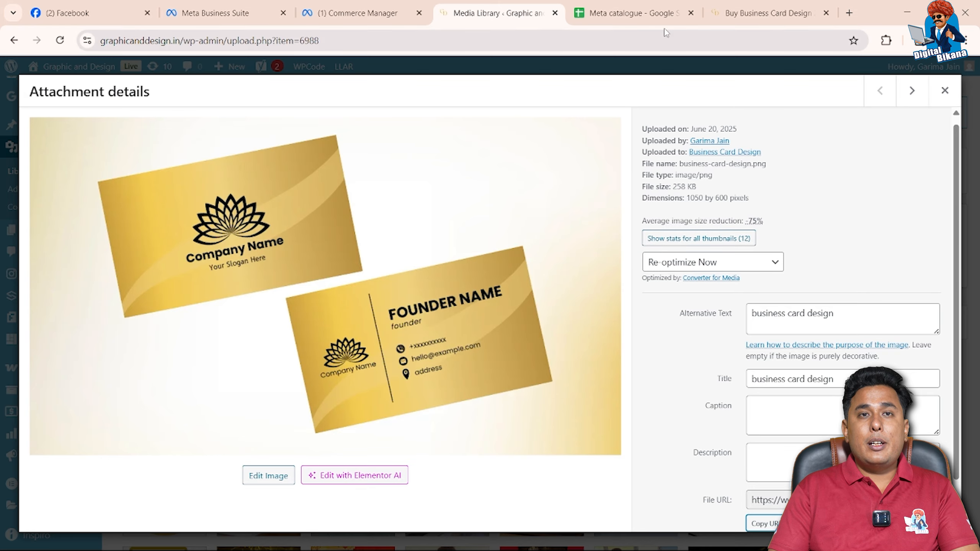
pyautogui.click(665, 15)
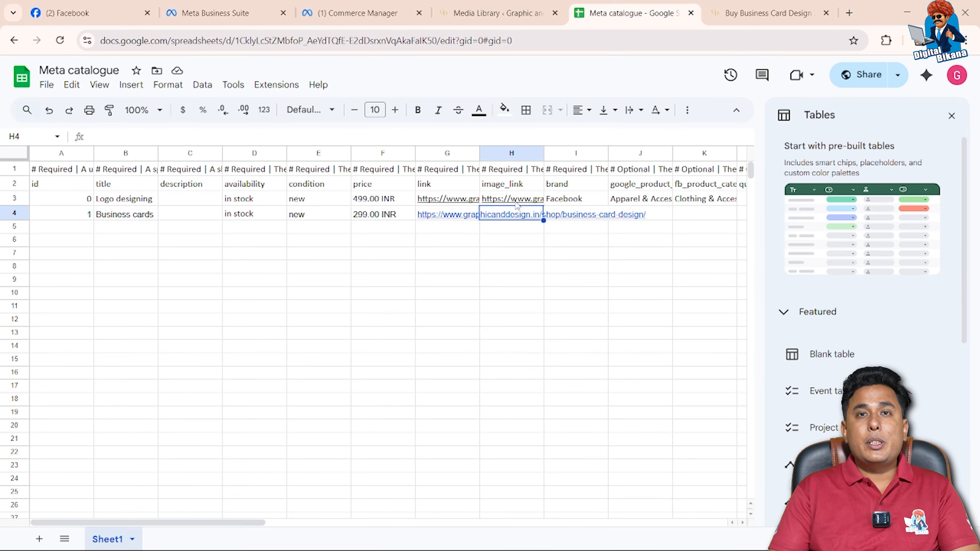
pyautogui.write('https://www.graphicanddesign.in/wp-content/uploads/2025/06/business-card-design.png')
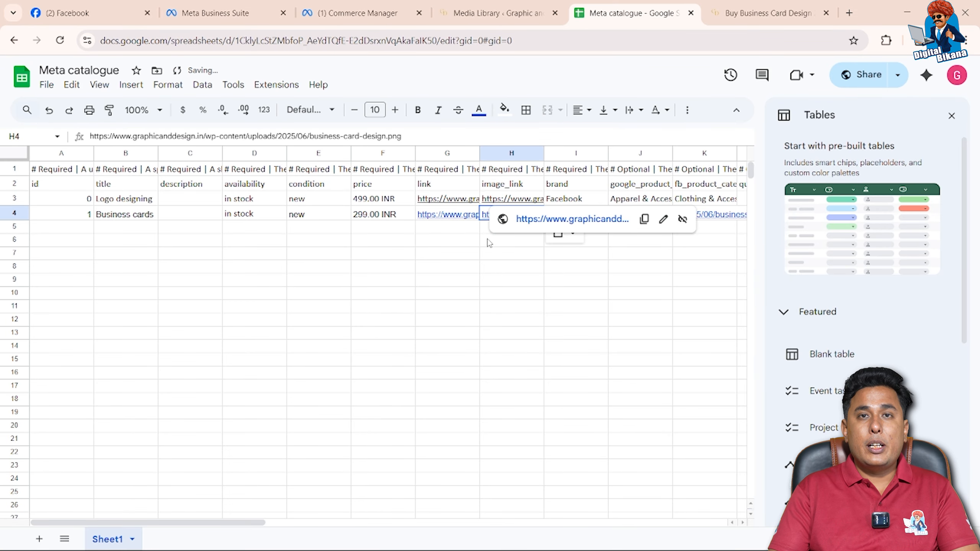
# Set the brand to "Graphic and design" for both the Logo designing and Business cards rows
pyautogui.click(575, 202)
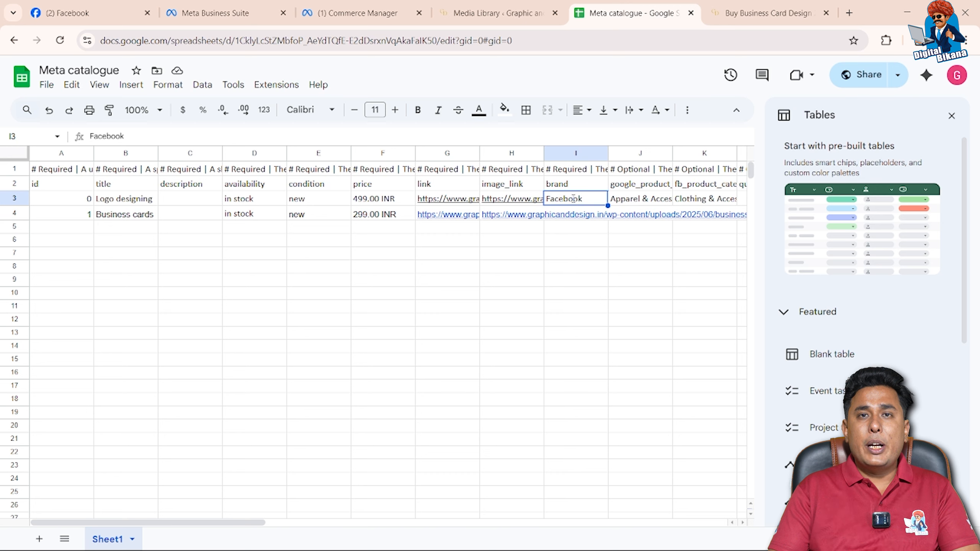
pyautogui.doubleClick(573, 199)
pyautogui.press('BackSpace')
pyautogui.press('BackSpace')
pyautogui.press('BackSpace')
pyautogui.press('BackSpace')
pyautogui.press('BackSpace')
pyautogui.press('BackSpace')
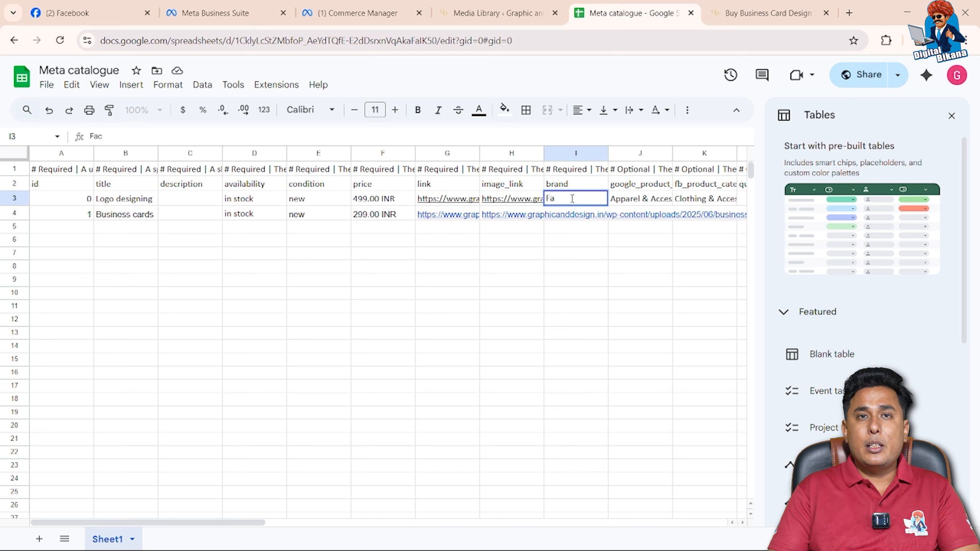
pyautogui.press('BackSpace')
pyautogui.write('Graphic and design')
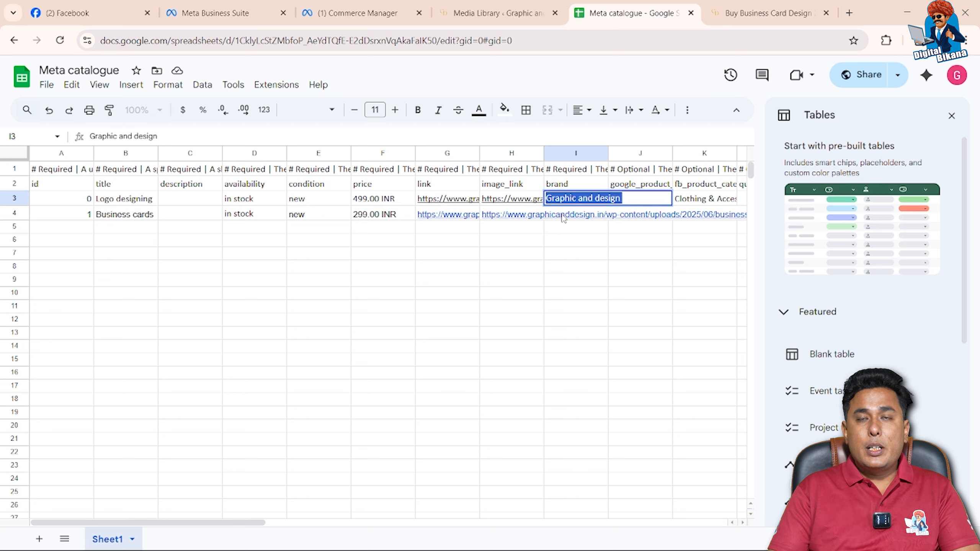
pyautogui.press('Return')
pyautogui.write('Graphic and design')
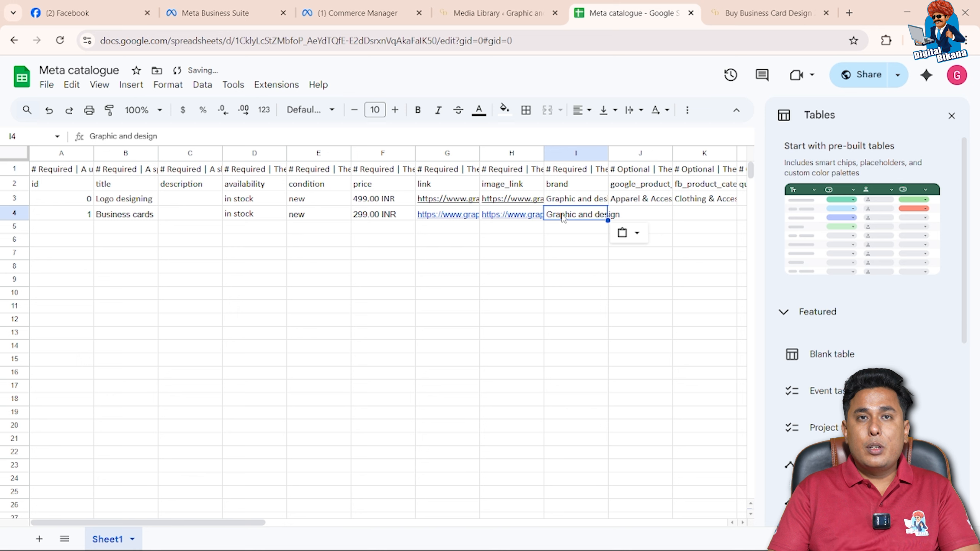
# Set the Google product category to "Branding" for both the Logo designing and Business cards rows
pyautogui.click(632, 198)
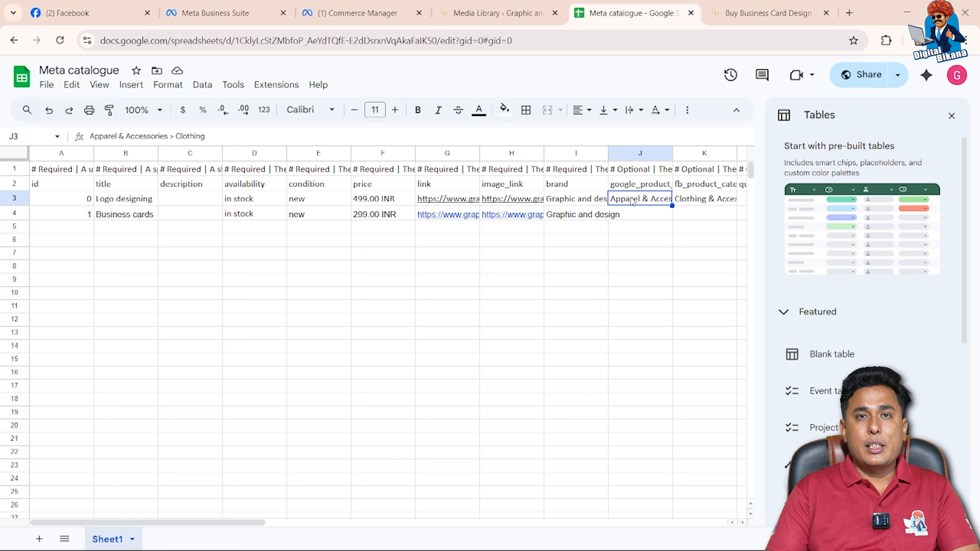
pyautogui.doubleClick(633, 199)
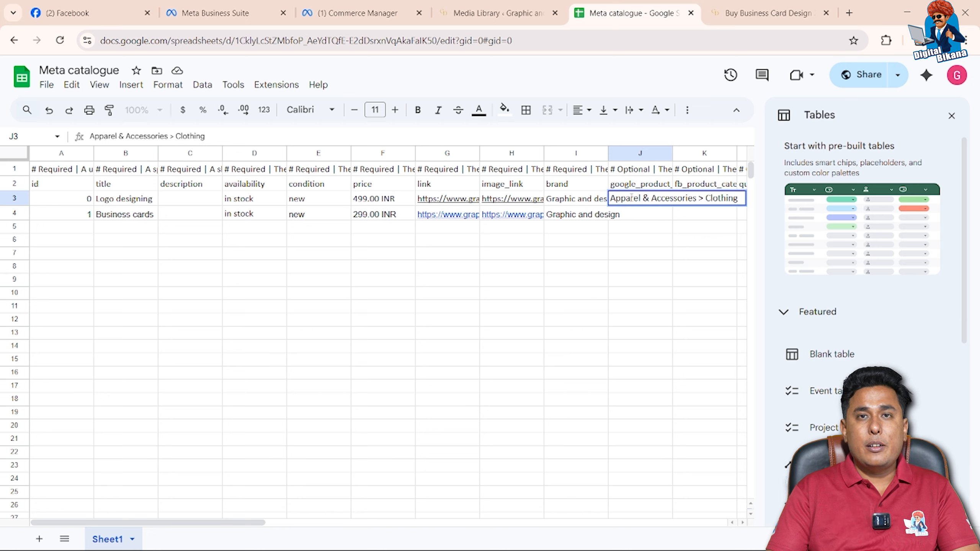
pyautogui.press('BackSpace')
pyautogui.press('BackSpace')
pyautogui.press('BackSpace')
pyautogui.press('BackSpace')
pyautogui.press('BackSpace')
pyautogui.press('BackSpace')
pyautogui.press('BackSpace')
pyautogui.press('BackSpace')
pyautogui.press('BackSpace')
pyautogui.press('BackSpace')
pyautogui.press('BackSpace')
pyautogui.press('BackSpace')
pyautogui.press('BackSpace')
pyautogui.press('BackSpace')
pyautogui.press('BackSpace')
pyautogui.press('BackSpace')
pyautogui.press('BackSpace')
pyautogui.press('BackSpace')
pyautogui.press('BackSpace')
pyautogui.press('BackSpace')
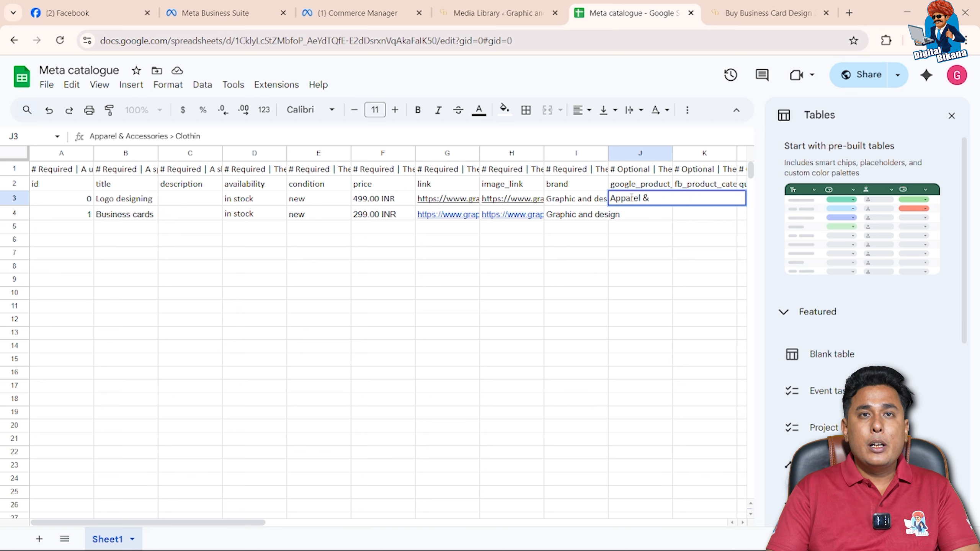
pyautogui.press('BackSpace')
pyautogui.press('BackSpace')
pyautogui.press('BackSpace')
pyautogui.press('BackSpace')
pyautogui.press('BackSpace')
pyautogui.press('BackSpace')
pyautogui.press('BackSpace')
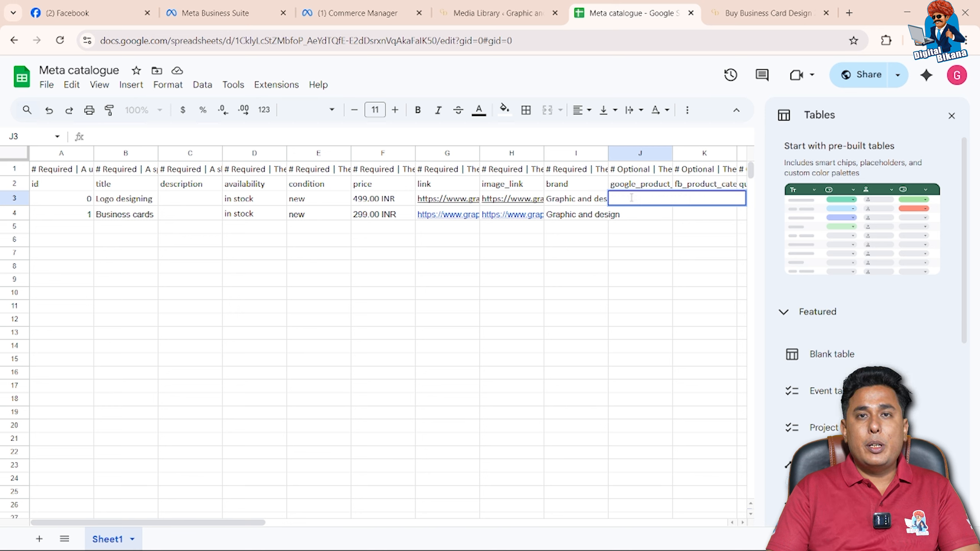
pyautogui.write('Branding')
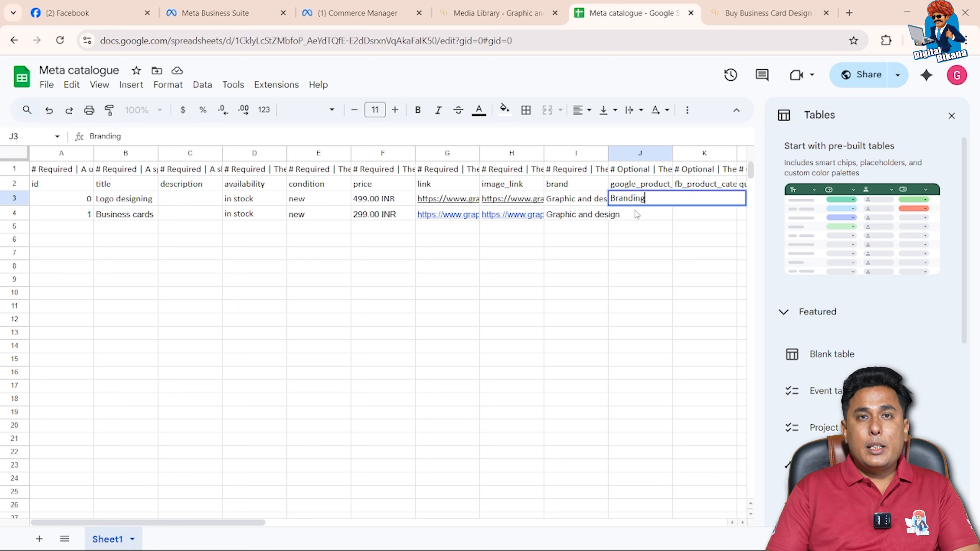
pyautogui.click(636, 215)
pyautogui.write('B')
pyautogui.press('Tab')
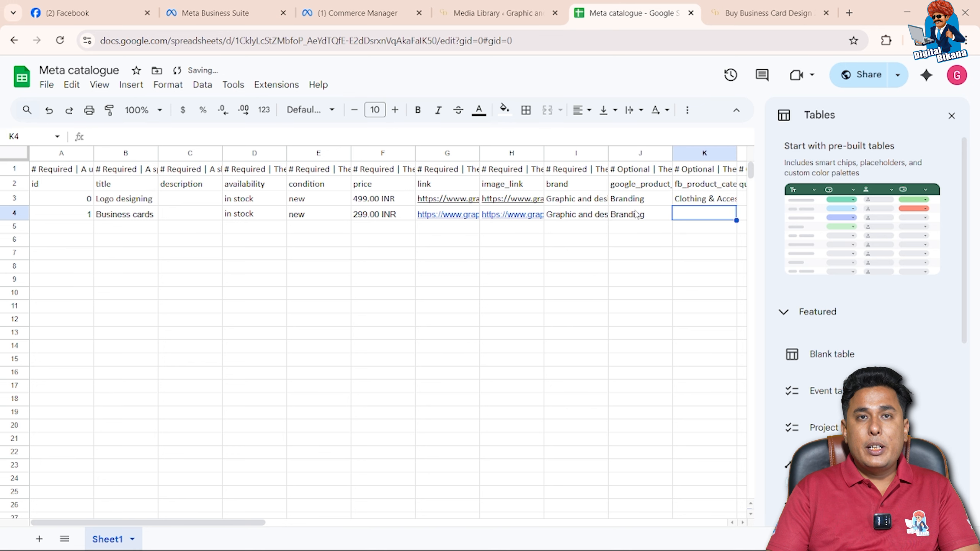
# Set the Facebook product category to "Branding" for the Logo designing and Business cards rows
pyautogui.click(687, 196)
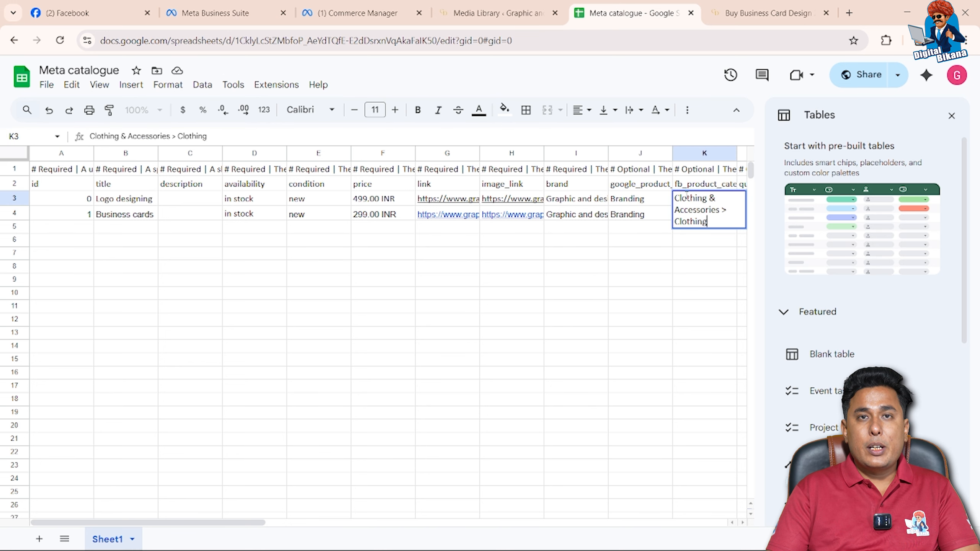
pyautogui.hotkey('ctrl', 'a')
pyautogui.write('br')
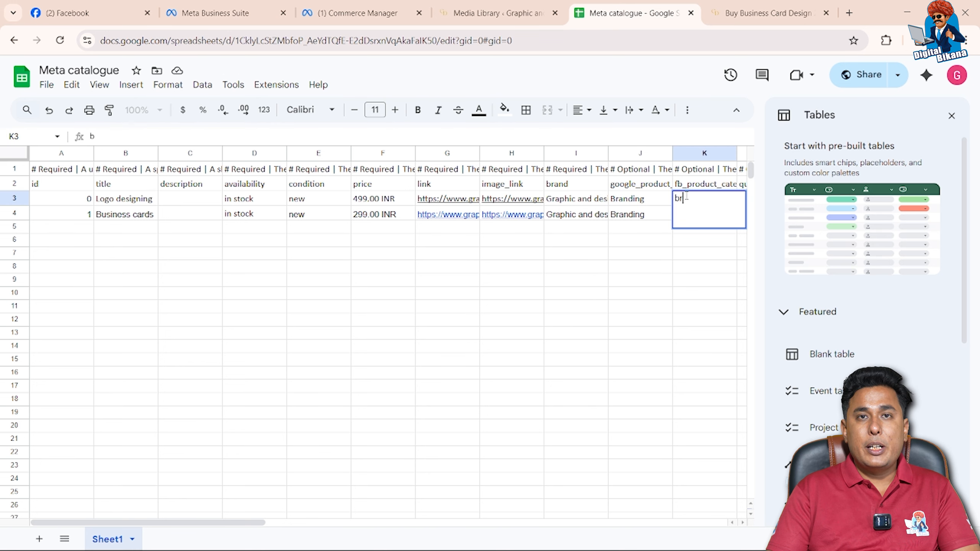
pyautogui.press('Tab')
# Clear the sample quantity_to_sell, sale_price and sale price effective date values from the Logo designing row
pyautogui.click(477, 523)
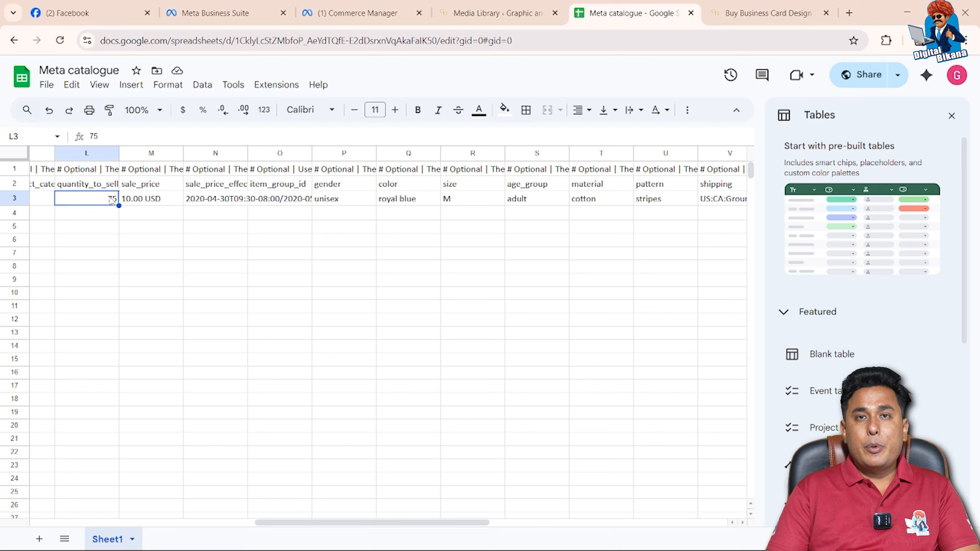
pyautogui.press('Delete')
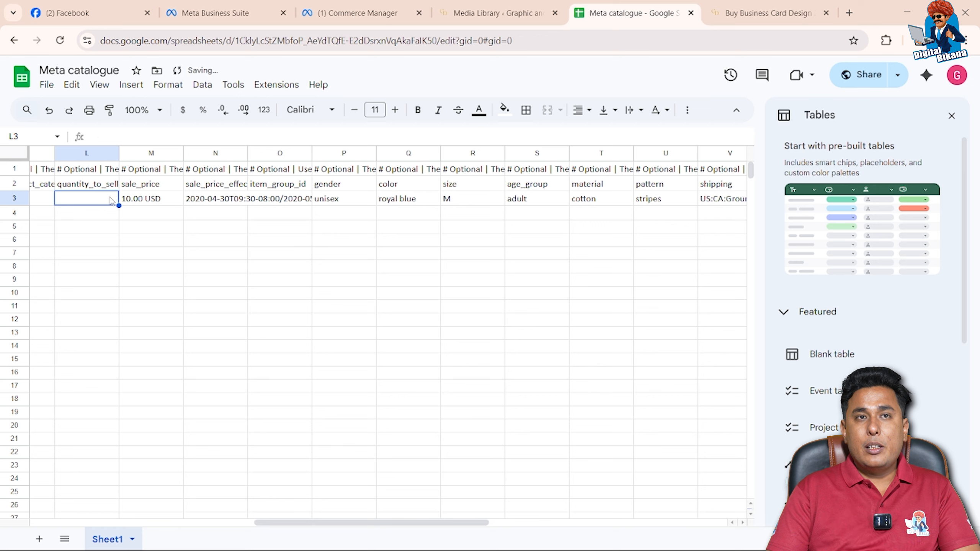
pyautogui.press('Right')
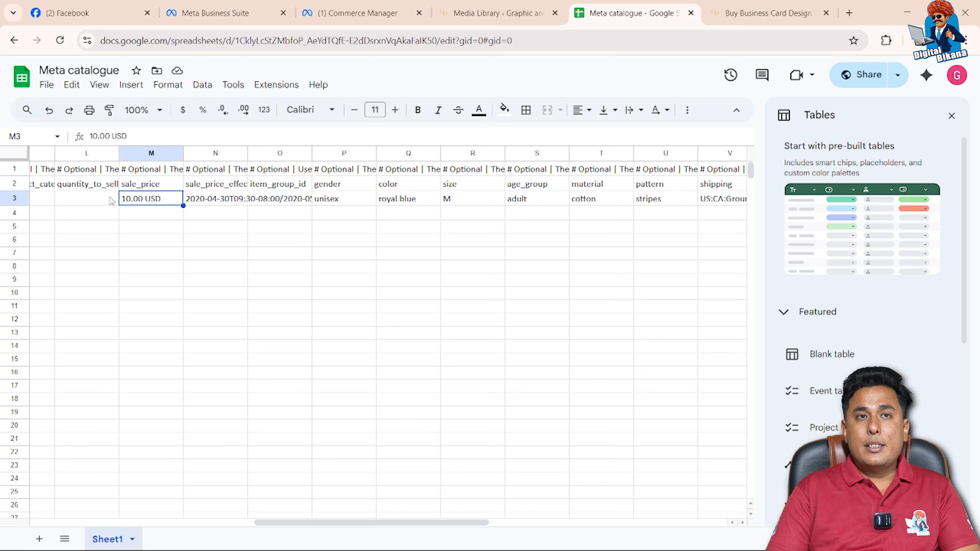
pyautogui.doubleClick(131, 200)
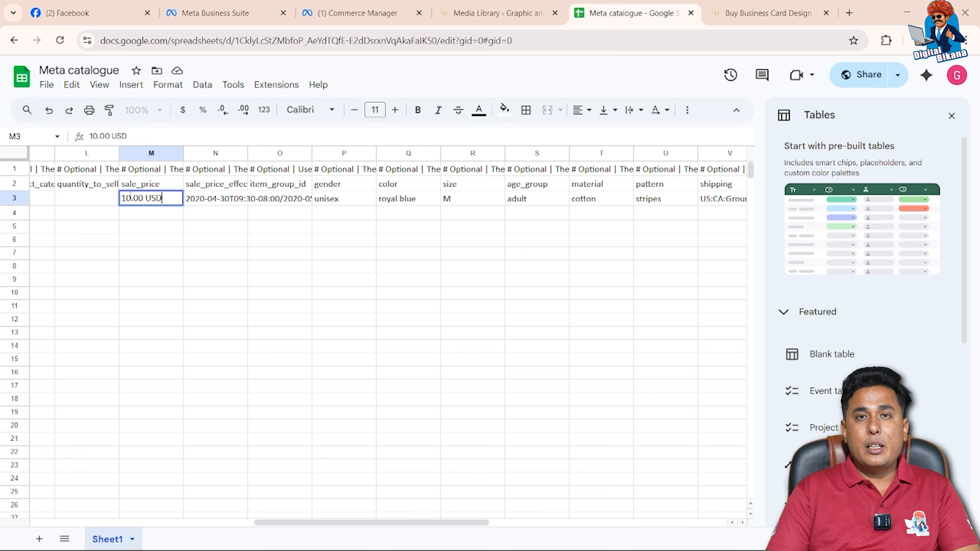
pyautogui.doubleClick(130, 198)
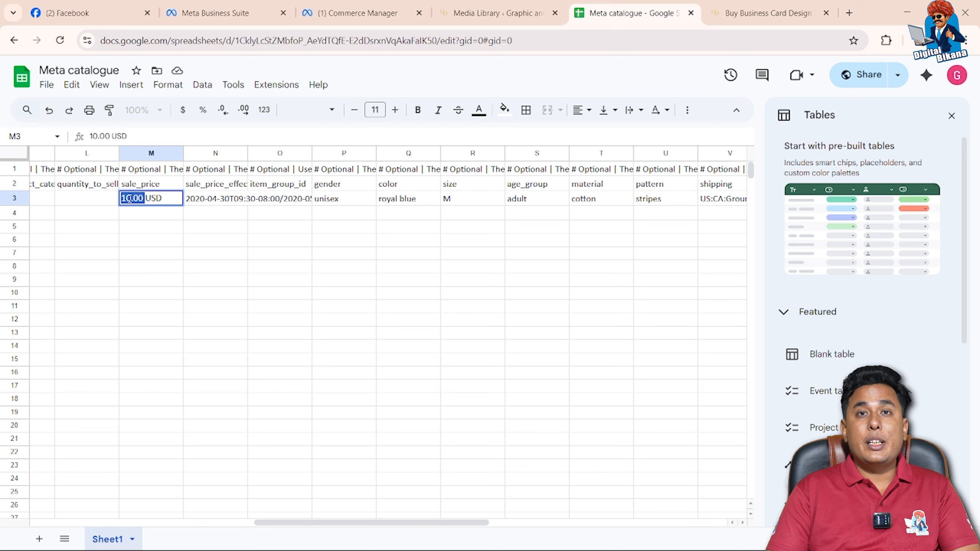
pyautogui.hotkey('ctrl', 'a')
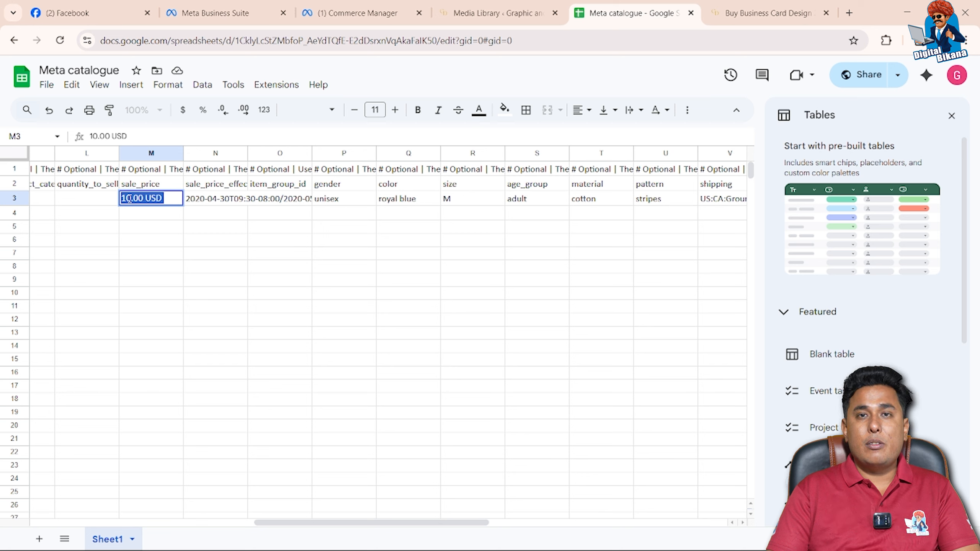
pyautogui.press('BackSpace')
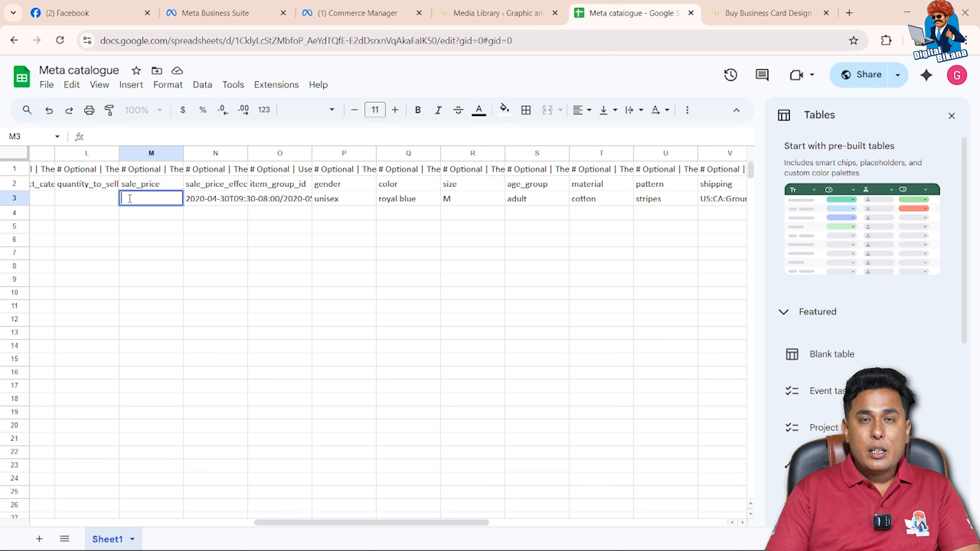
pyautogui.click(207, 198)
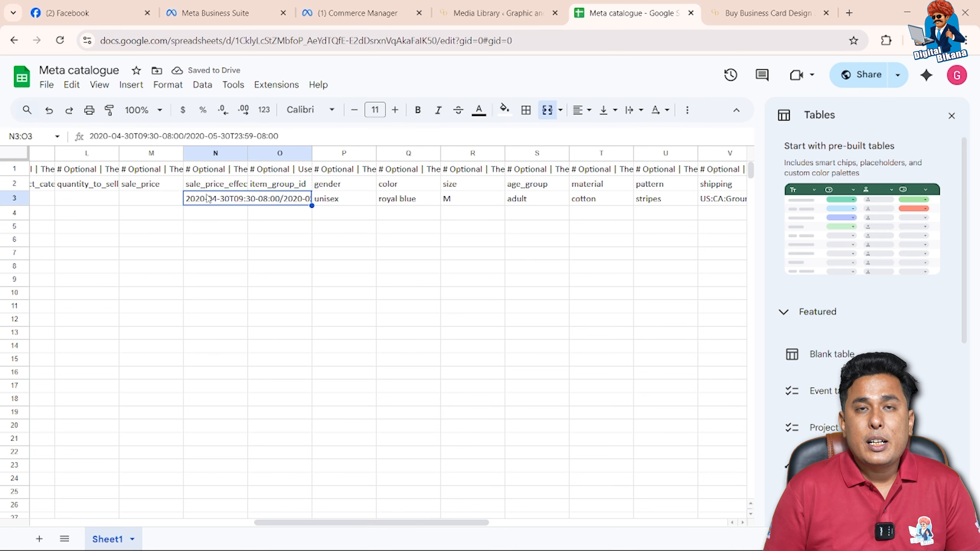
pyautogui.press('Delete')
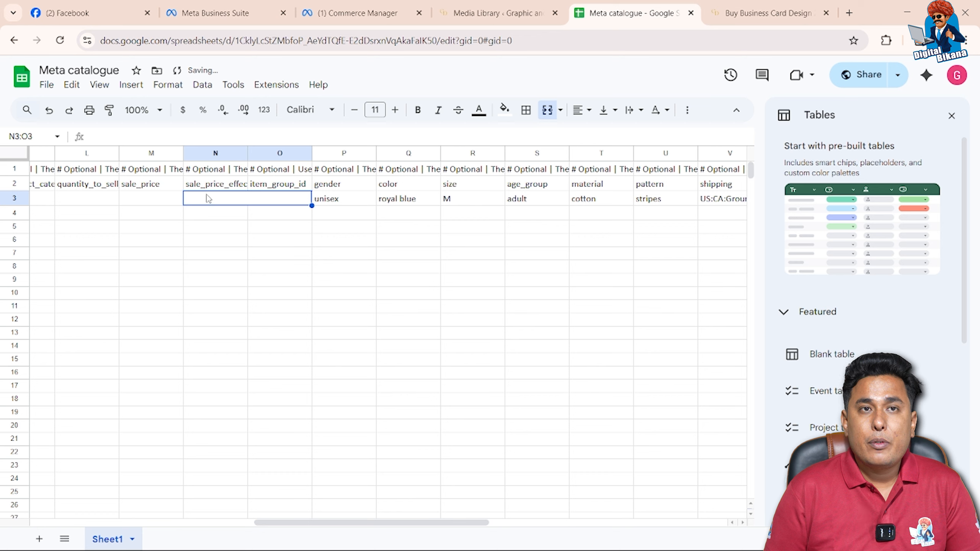
# Clear the remaining optional sample values in the Logo designing row, from gender through style[0]
pyautogui.click(331, 199)
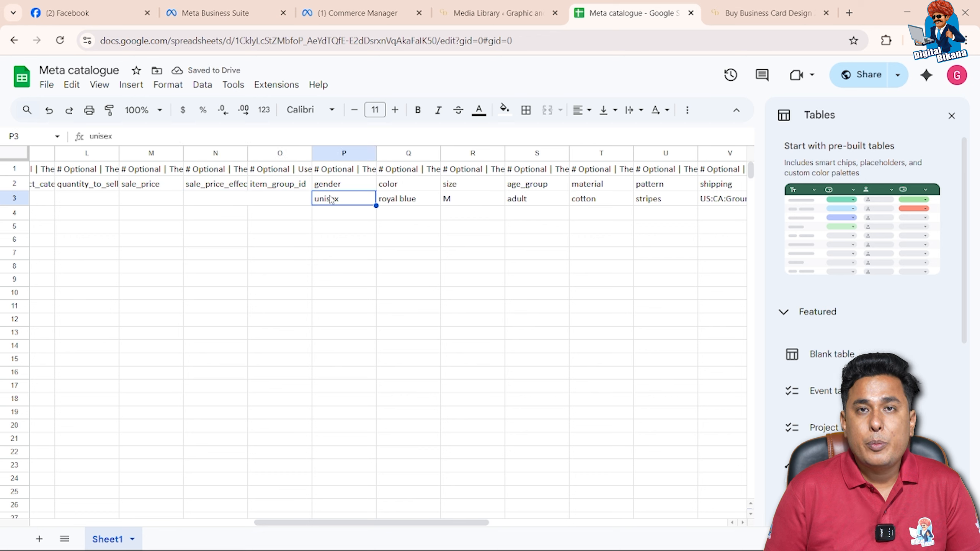
pyautogui.press('Delete')
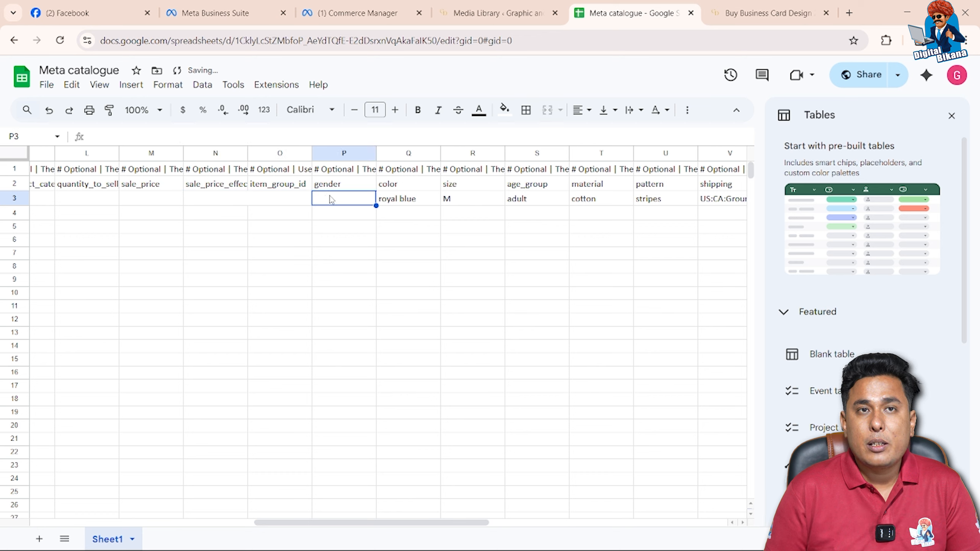
pyautogui.hotkey('shift', 'Right')
pyautogui.hotkey('shift', 'Right')
pyautogui.hotkey('shift', 'Right')
pyautogui.hotkey('shift', 'Right')
pyautogui.hotkey('shift', 'Right')
pyautogui.hotkey('shift', 'Right')
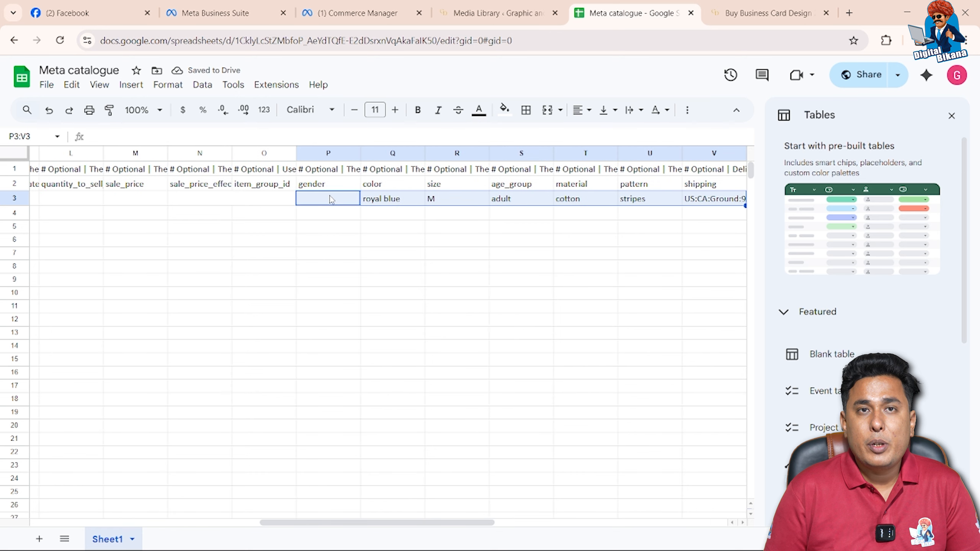
pyautogui.hotkey('shift', 'Right')
pyautogui.hotkey('shift', 'Right')
pyautogui.hotkey('shift', 'Right')
pyautogui.hotkey('shift', 'Right')
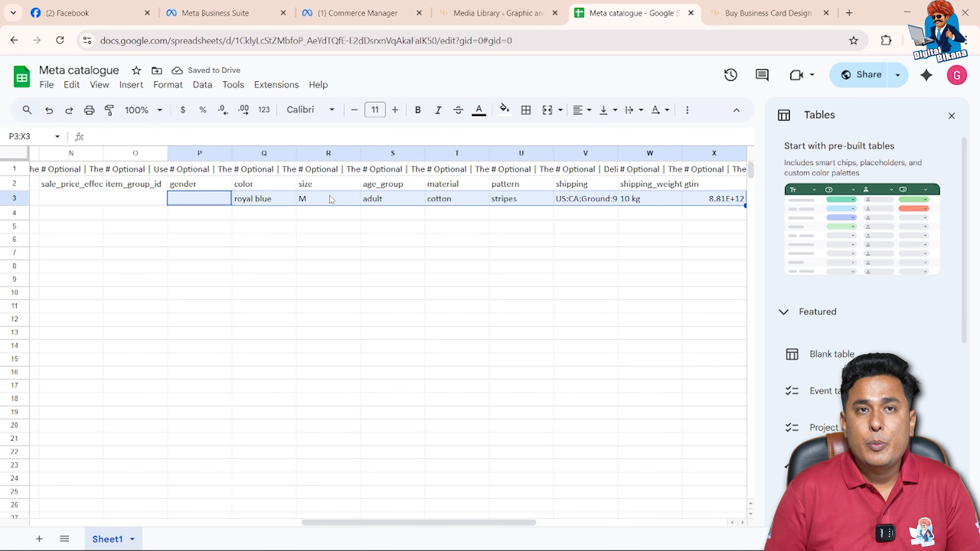
pyautogui.hotkey('shift', 'Right')
pyautogui.hotkey('shift', 'Right')
pyautogui.hotkey('shift', 'Right')
pyautogui.hotkey('shift', 'Right')
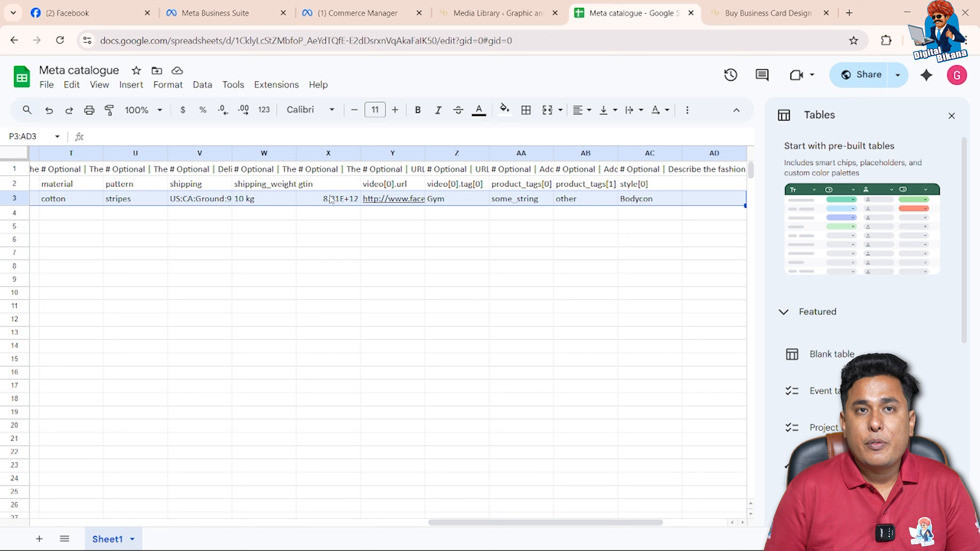
pyautogui.hotkey('shift', 'Left')
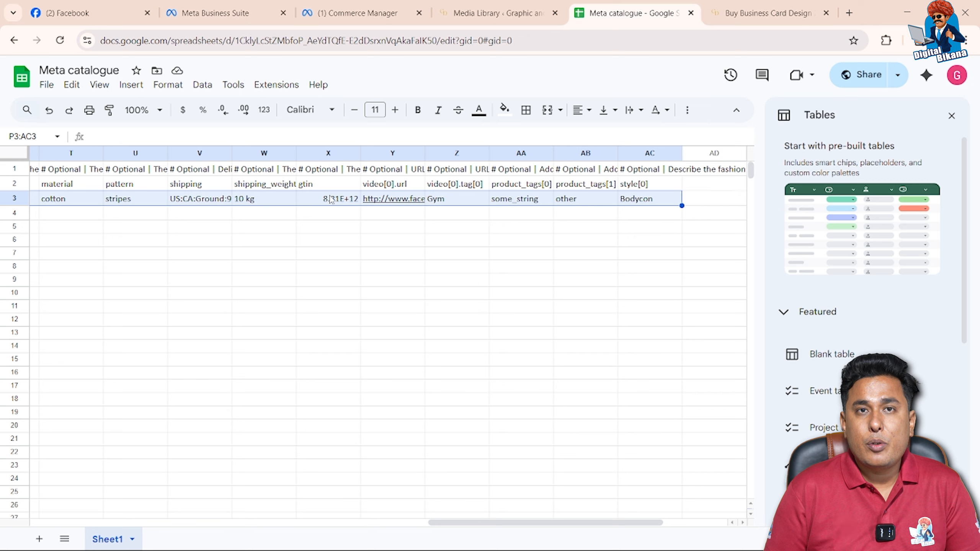
pyautogui.press('Delete')
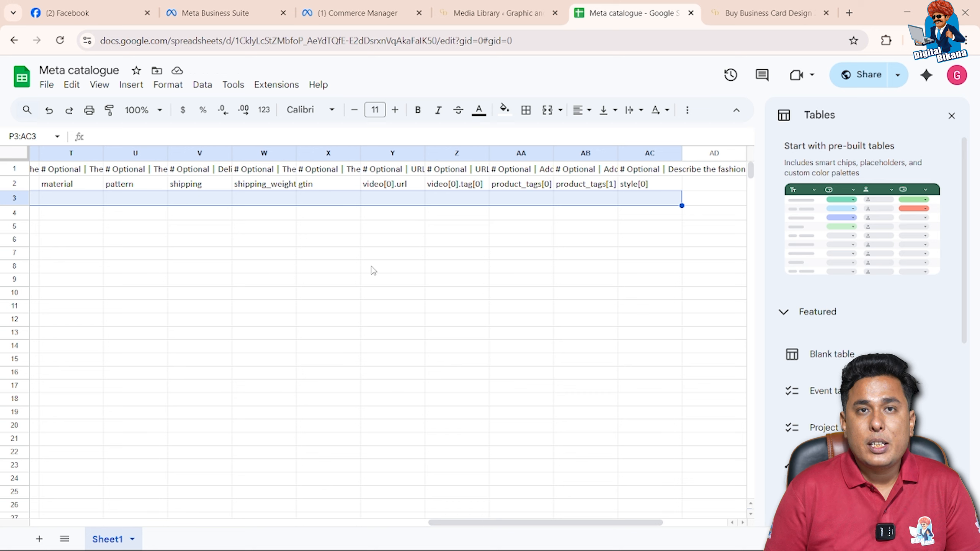
pyautogui.press('Left')
pyautogui.press('Left')
pyautogui.press('Left')
pyautogui.press('Left')
pyautogui.press('Left')
pyautogui.press('Left')
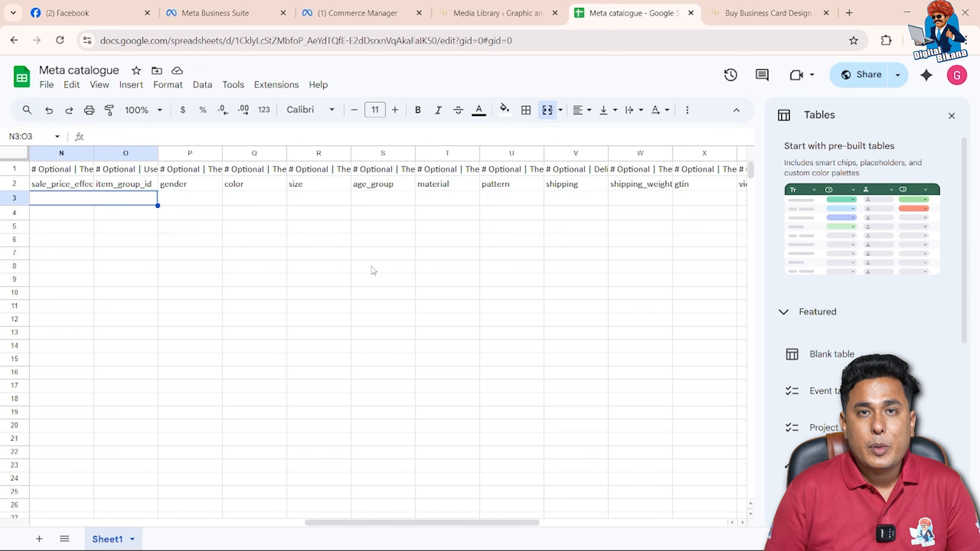
pyautogui.press('Left')
pyautogui.press('Left')
pyautogui.press('Left')
pyautogui.press('Left')
pyautogui.press('Left')
pyautogui.press('Left')
pyautogui.press('Left')
pyautogui.press('Left')
pyautogui.press('Left')
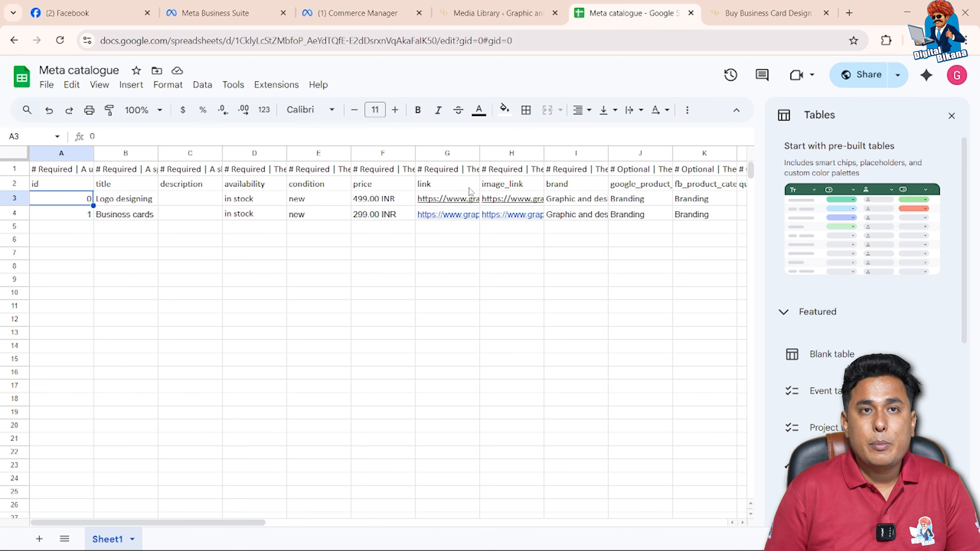
# Switch to Commerce Manager, open the catalogue's scheduled data feed from its data sources and request an update
pyautogui.click(354, 13)
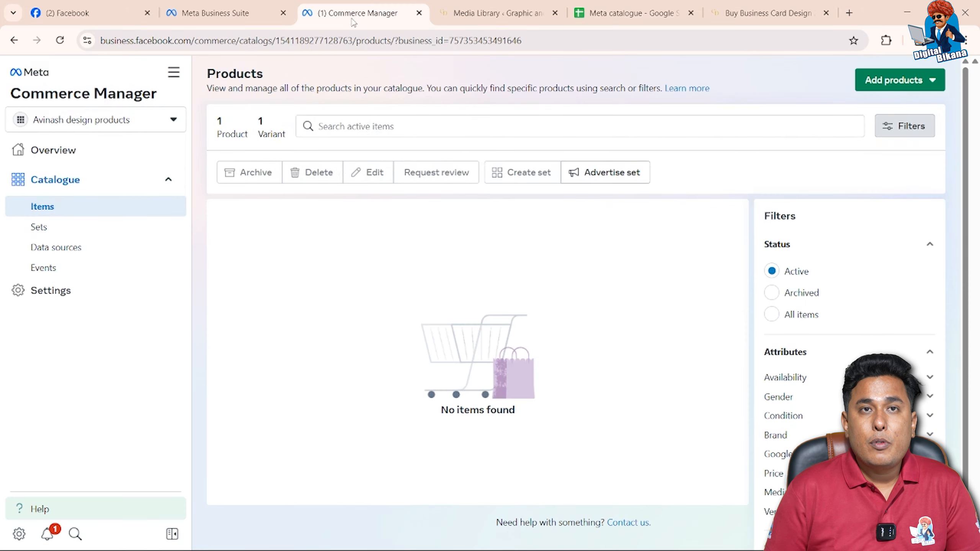
pyautogui.click(112, 248)
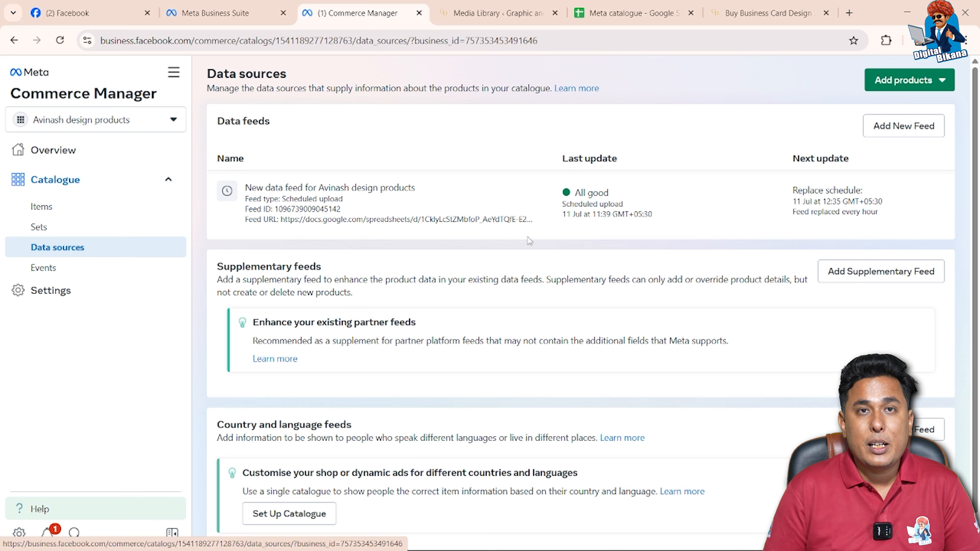
pyautogui.scroll(-1, 529, 241)
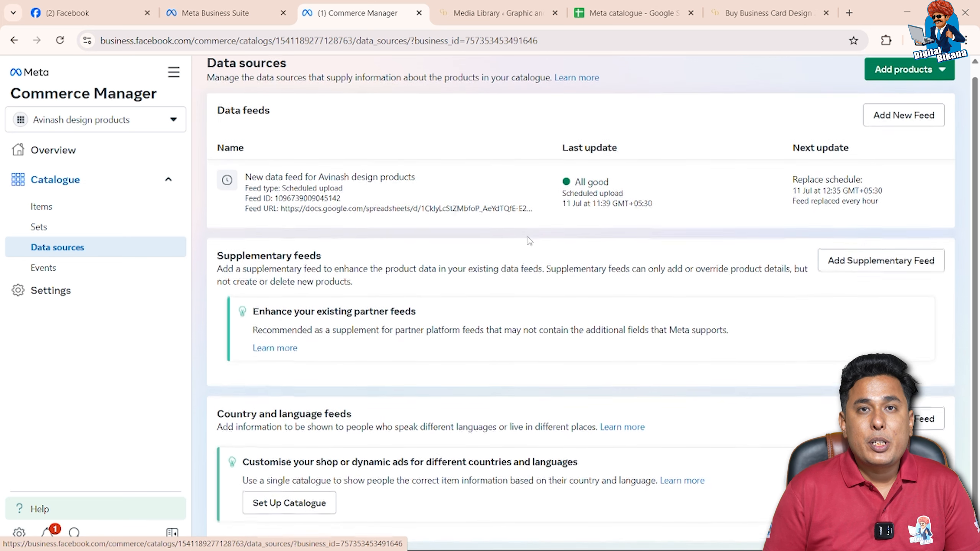
pyautogui.scroll(-1, 529, 241)
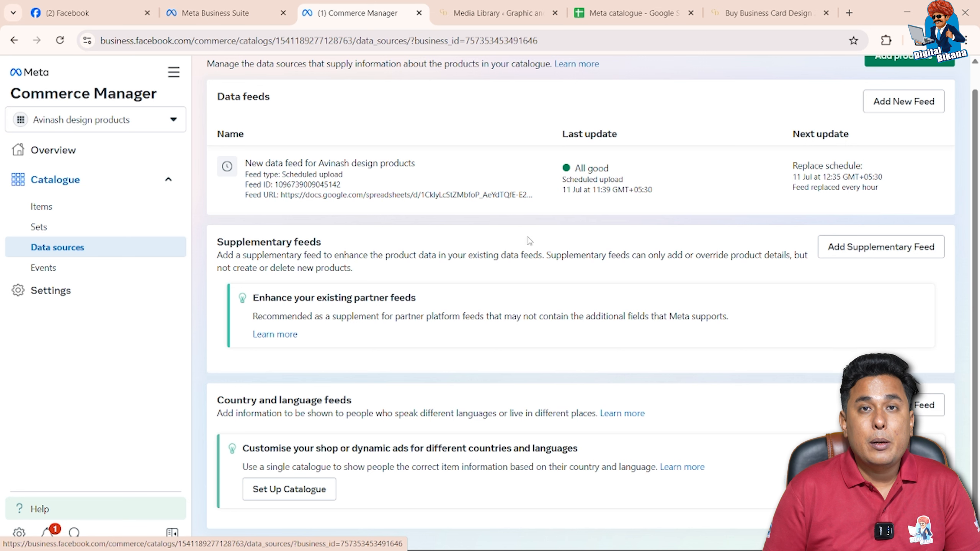
pyautogui.scroll(-1, 529, 240)
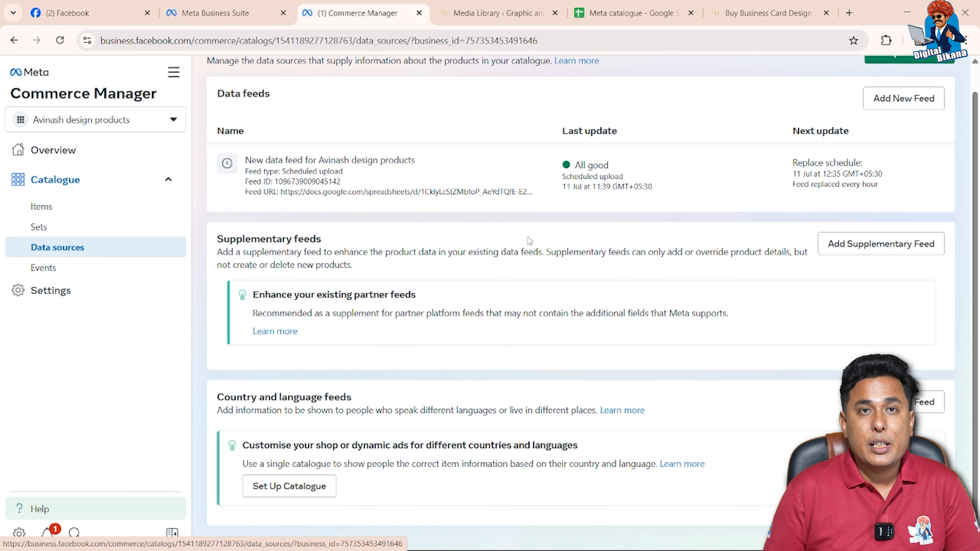
pyautogui.scroll(1, 529, 241)
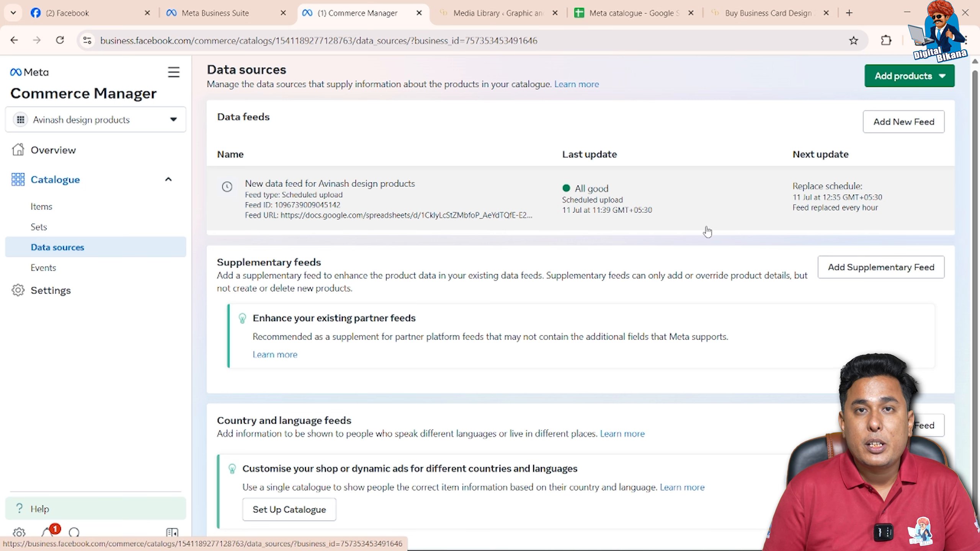
pyautogui.scroll(-1, 672, 419)
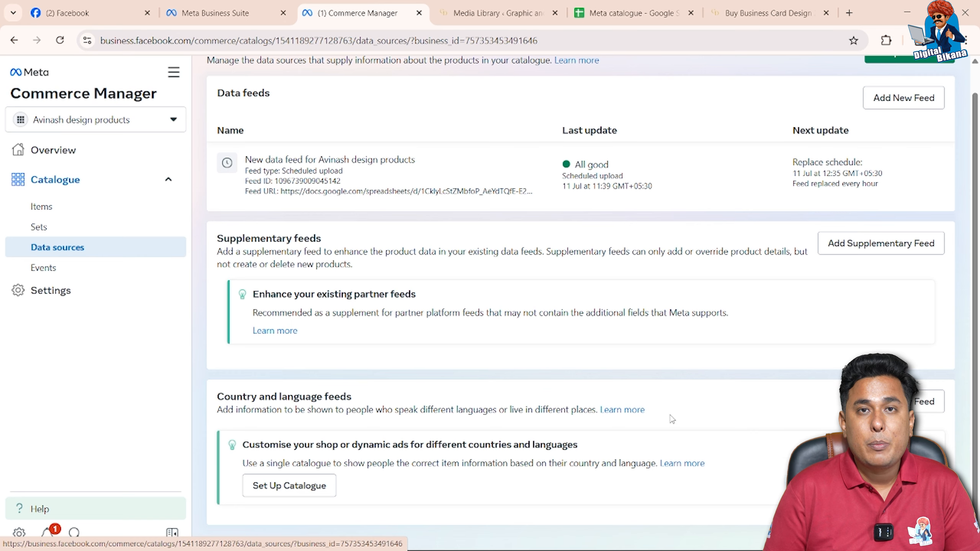
pyautogui.scroll(1, 672, 419)
pyautogui.click(553, 188)
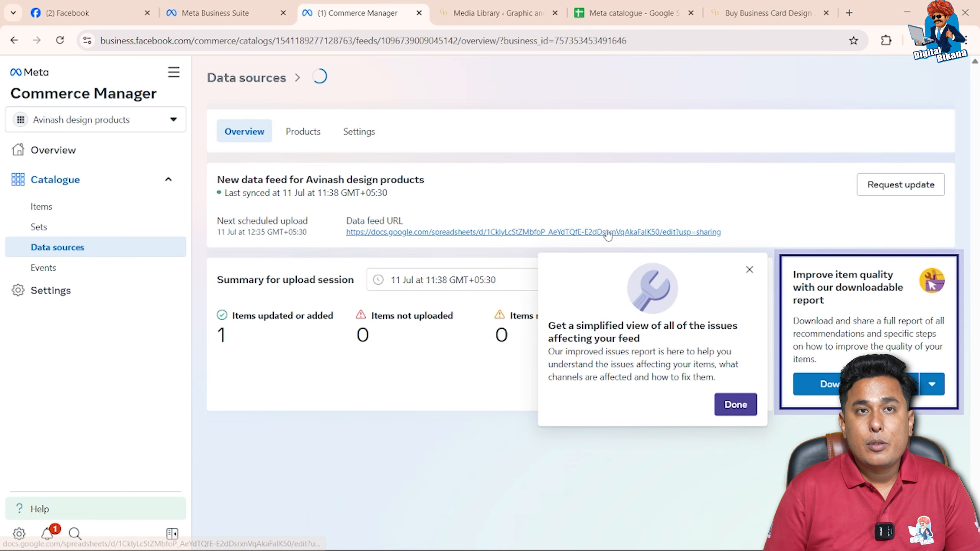
pyautogui.click(919, 186)
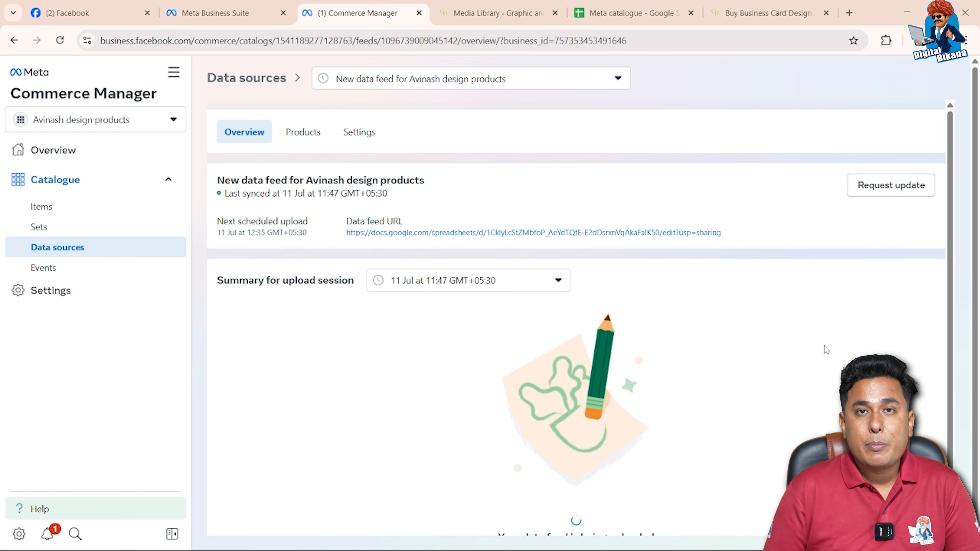
# Check the feed's upload summary, the reloaded catalogue items list and the All Products set for the synced products
pyautogui.scroll(-1, 796, 397)
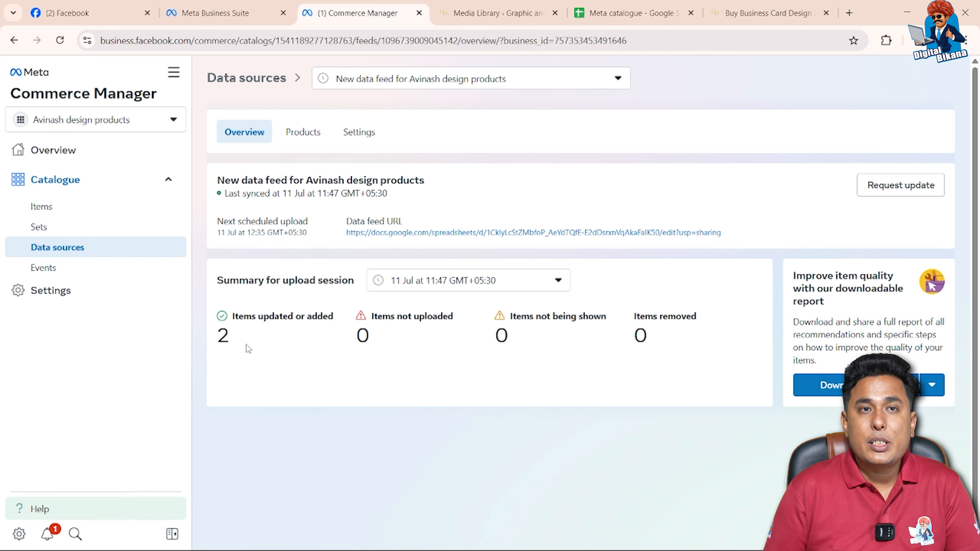
pyautogui.click(125, 205)
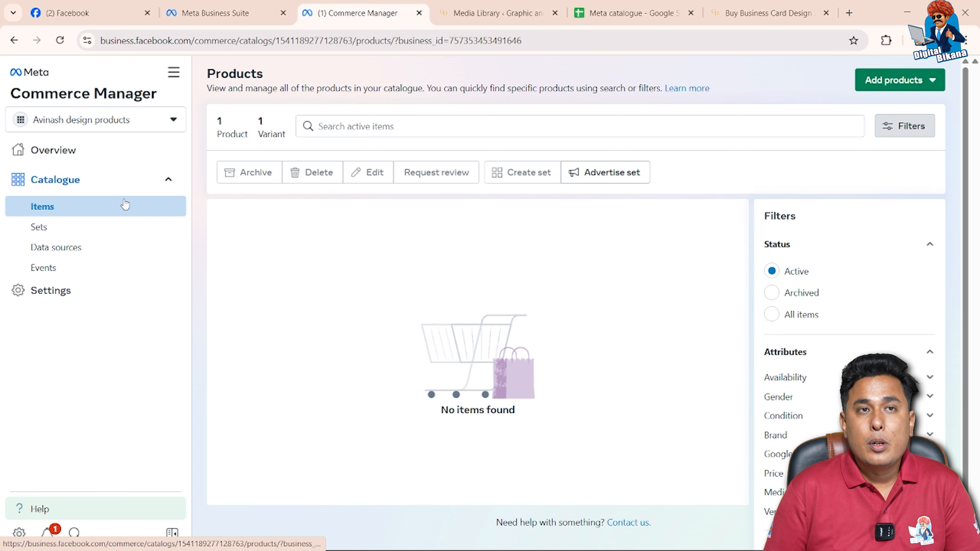
pyautogui.click(60, 41)
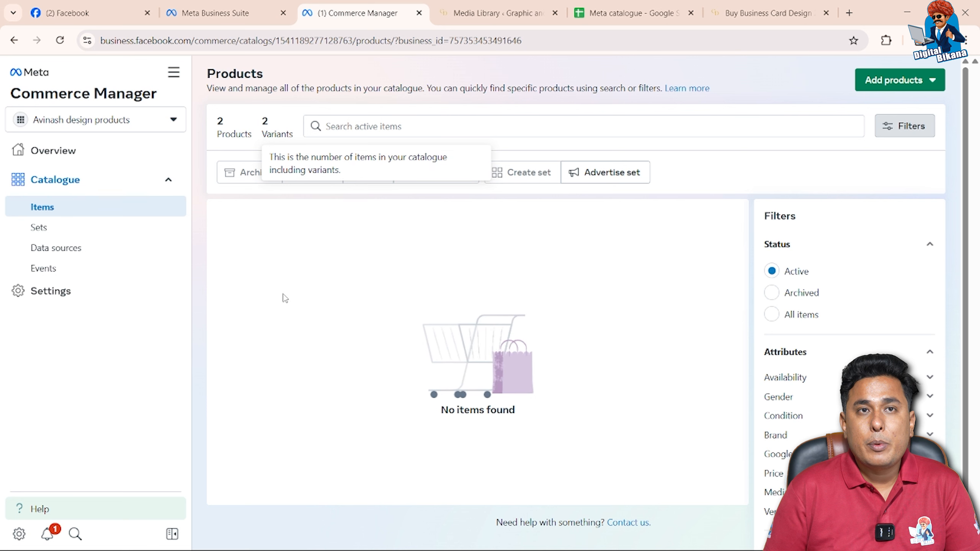
pyautogui.scroll(-1, 387, 301)
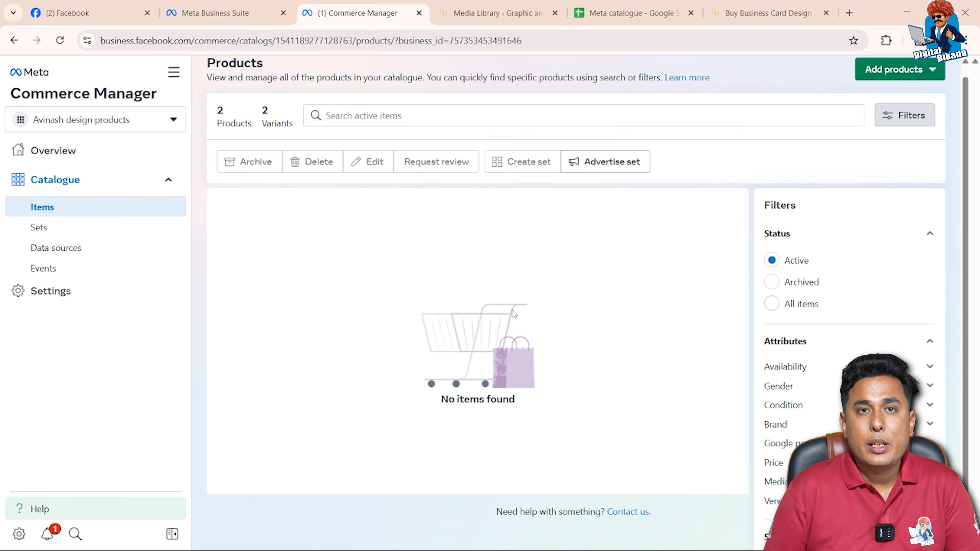
pyautogui.click(76, 232)
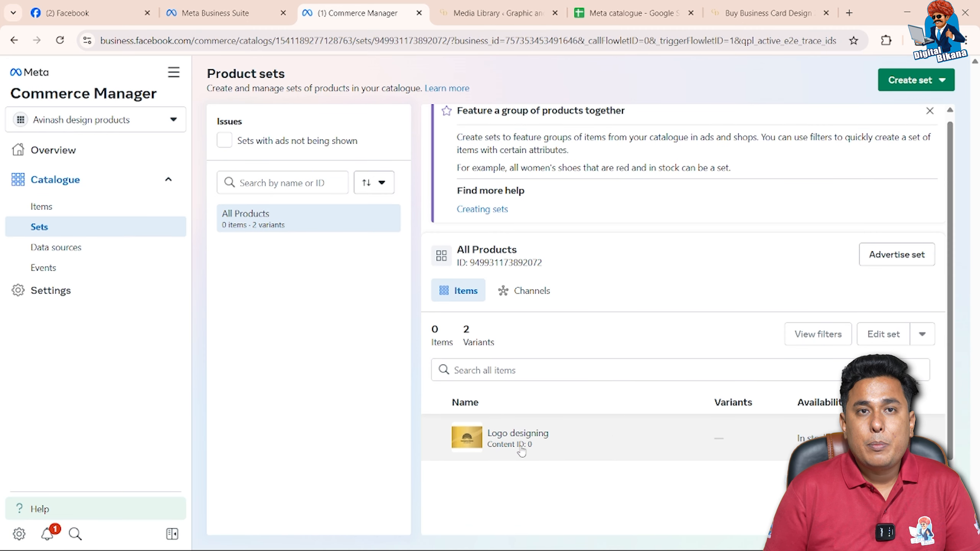
pyautogui.scroll(-2, 768, 435)
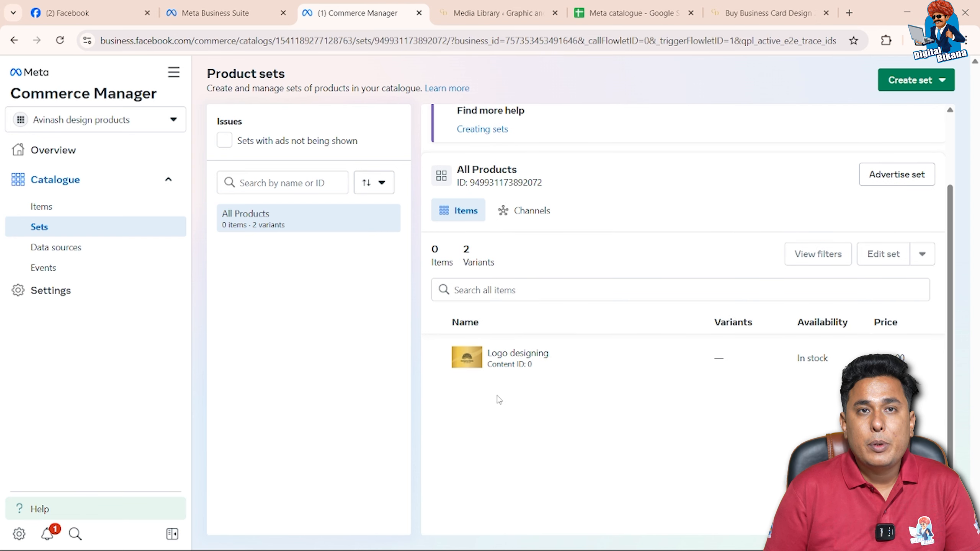
pyautogui.scroll(2, 499, 400)
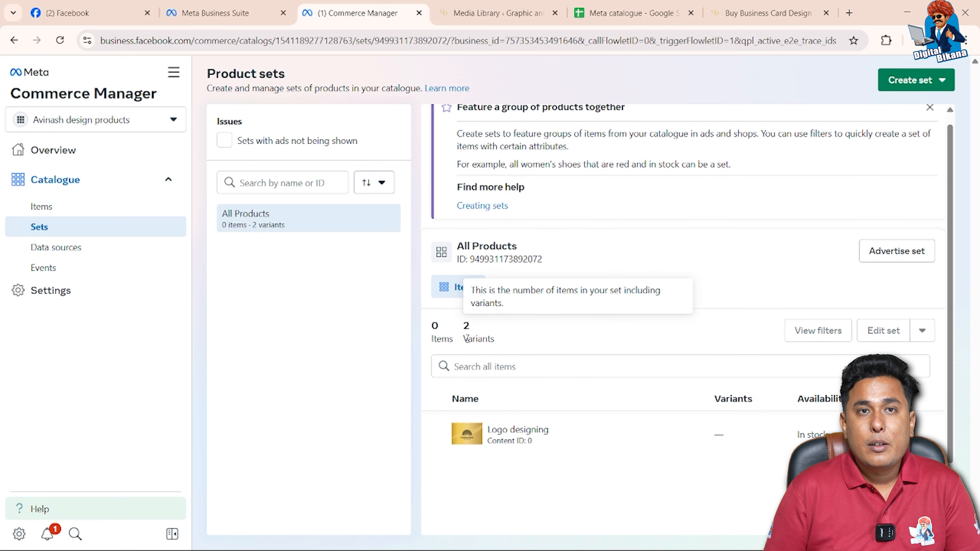
# Switch to the Meta catalogue sheet and copy the condition "new" from the Logo designing row into the Business cards row
pyautogui.click(626, 13)
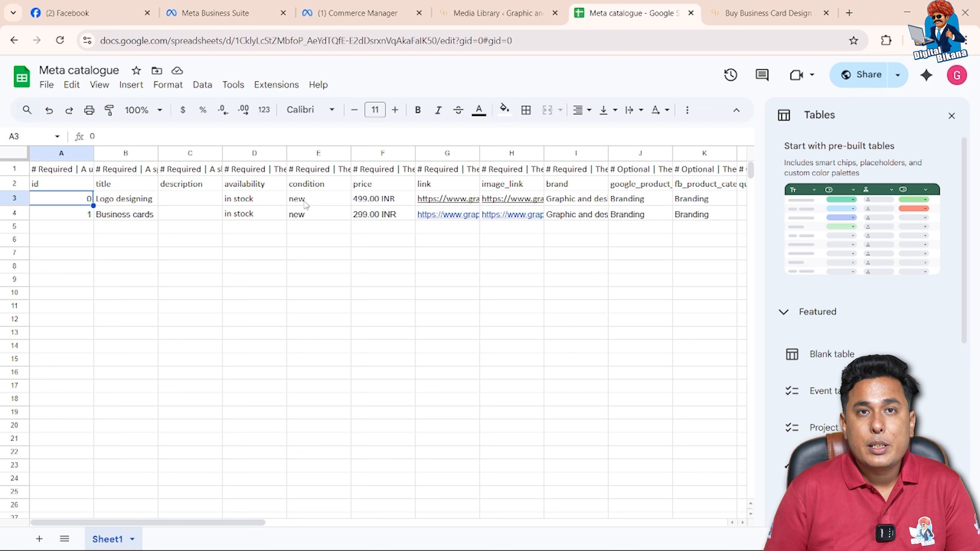
pyautogui.click(302, 215)
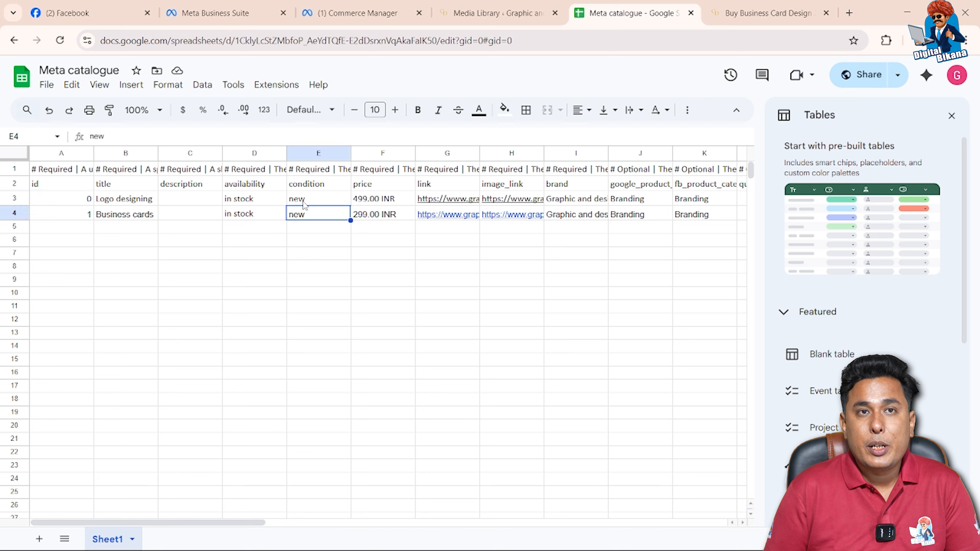
pyautogui.click(304, 205)
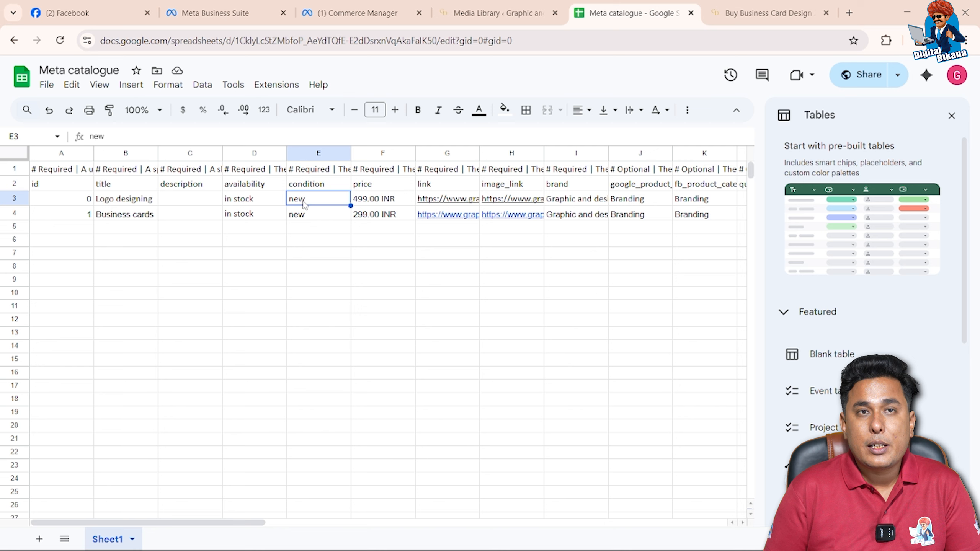
pyautogui.click(304, 216)
pyautogui.write('new')
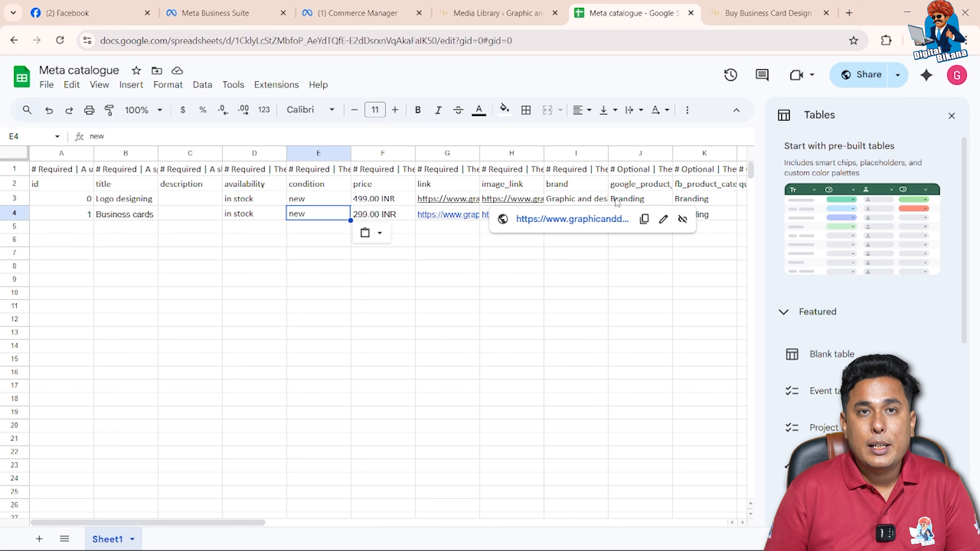
# Switch back to Commerce Manager, reload the product sets page and open the scheduled data feed from the data sources
pyautogui.click(362, 13)
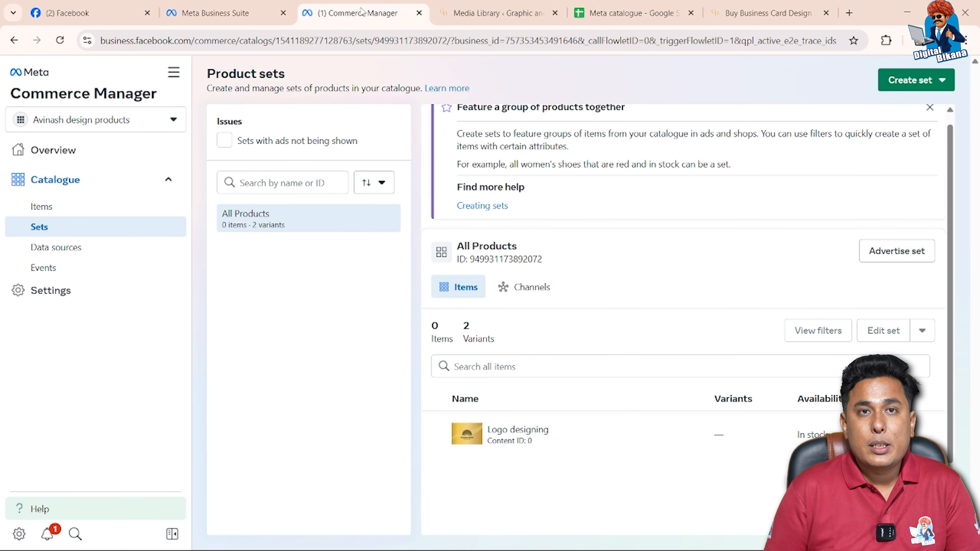
pyautogui.click(61, 40)
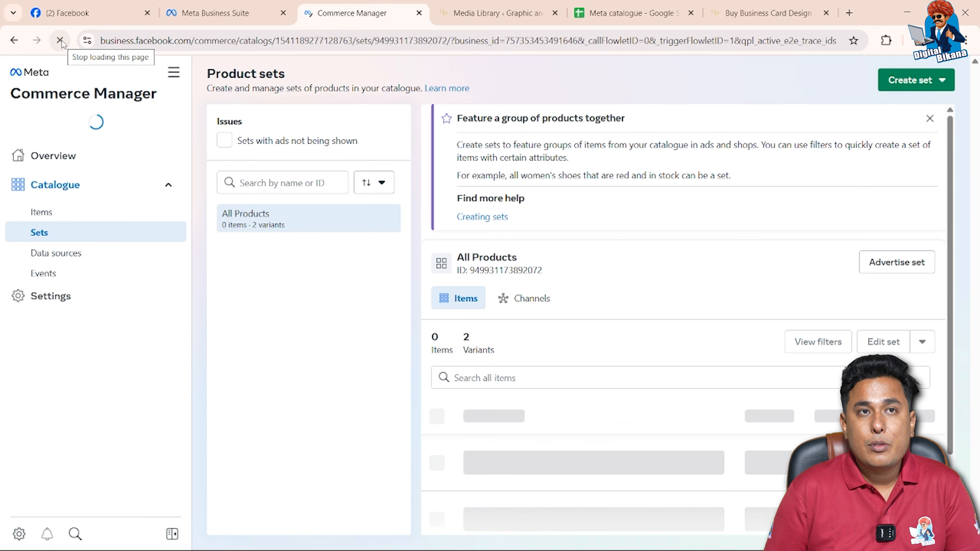
pyautogui.click(104, 251)
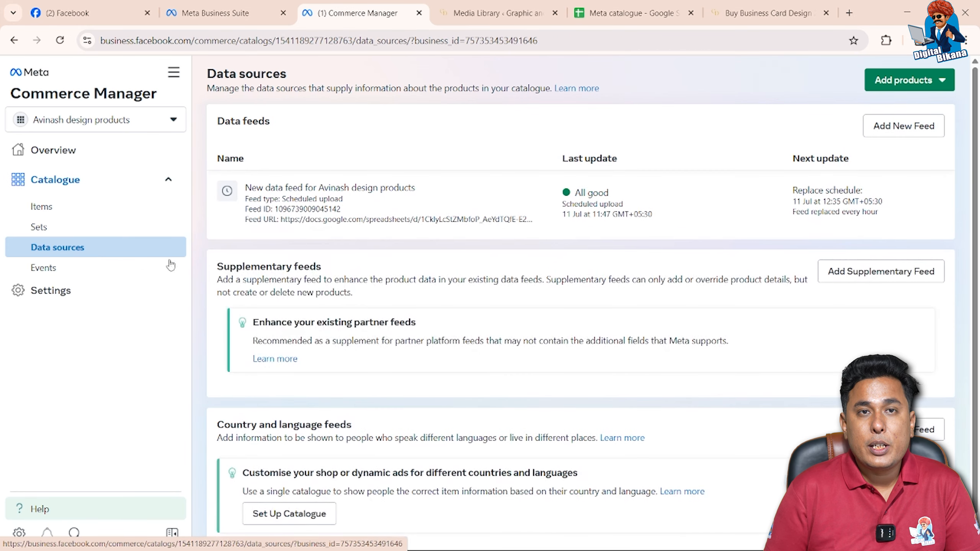
pyautogui.click(494, 217)
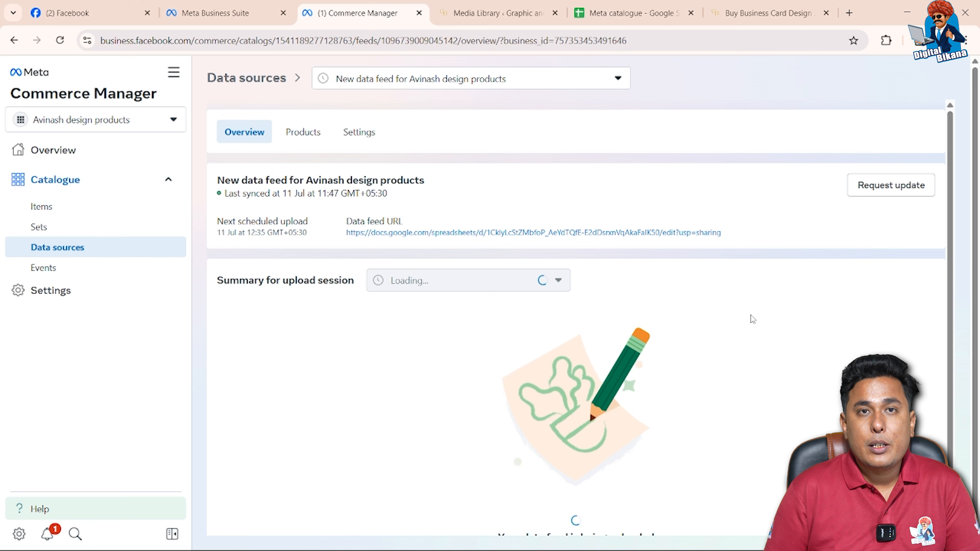
# Examine the catalogue's items list and the All Products set for the Logo designing and Business cards products
pyautogui.click(42, 206)
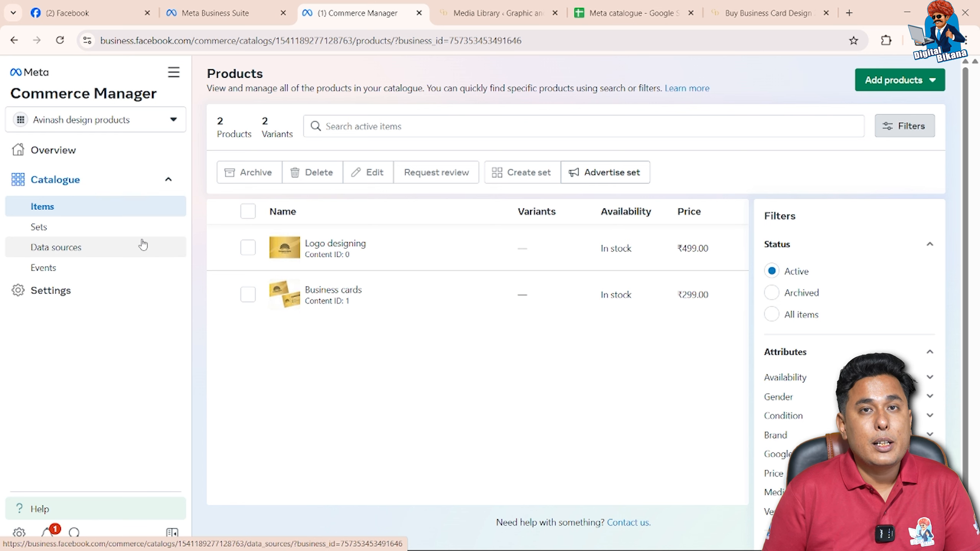
pyautogui.click(99, 229)
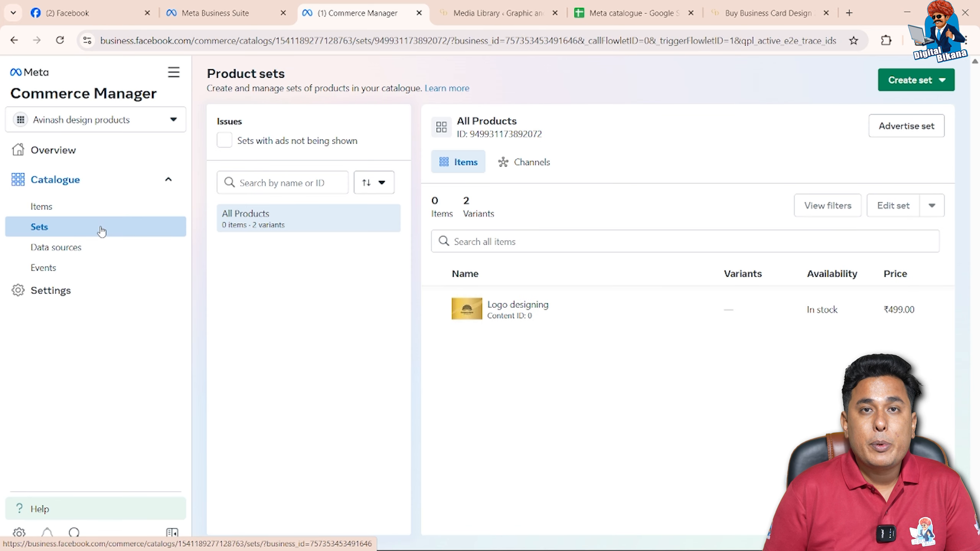
pyautogui.scroll(-1, 470, 397)
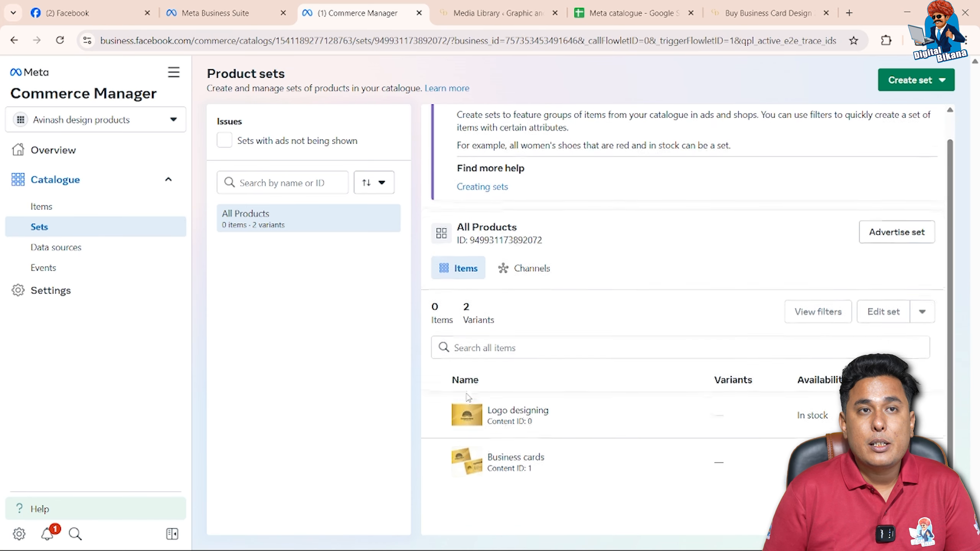
pyautogui.scroll(-1, 467, 399)
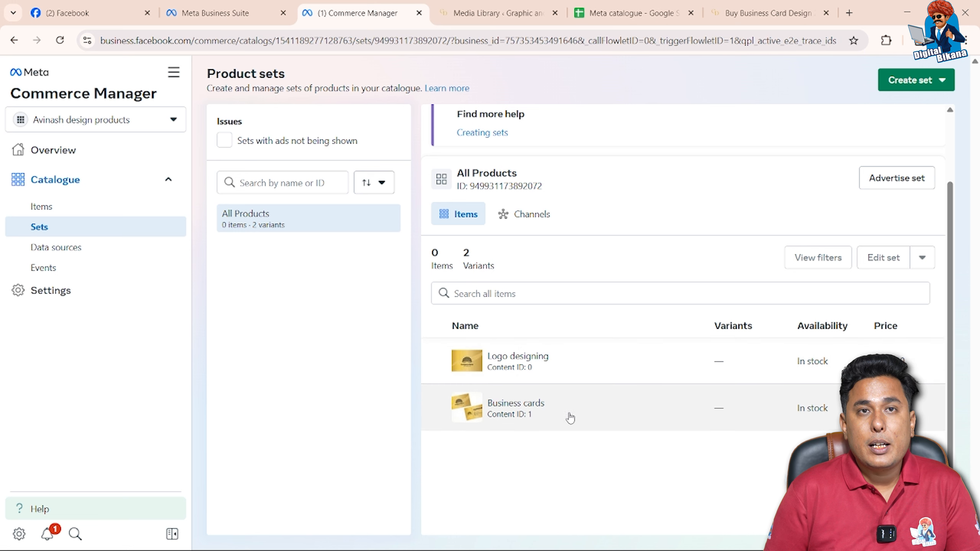
pyautogui.scroll(2, 629, 314)
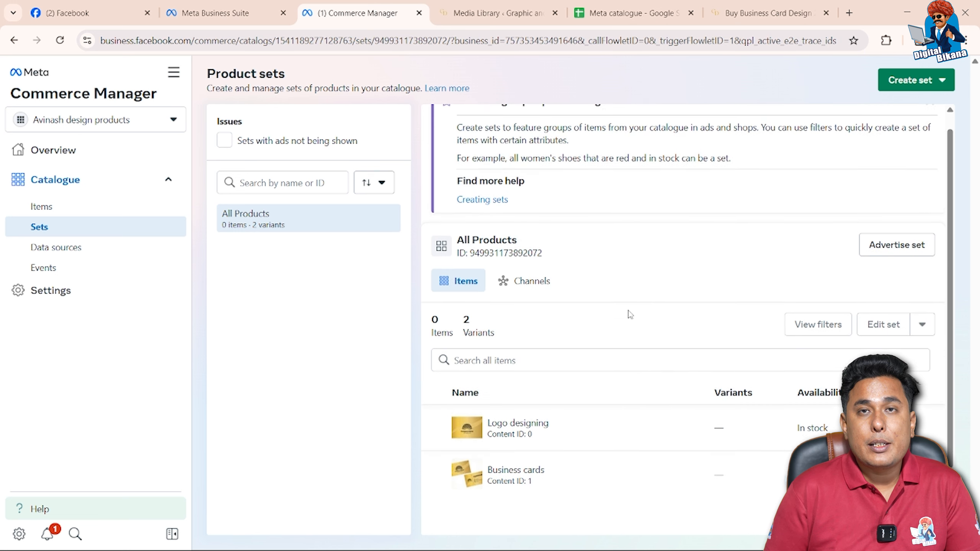
pyautogui.click(889, 88)
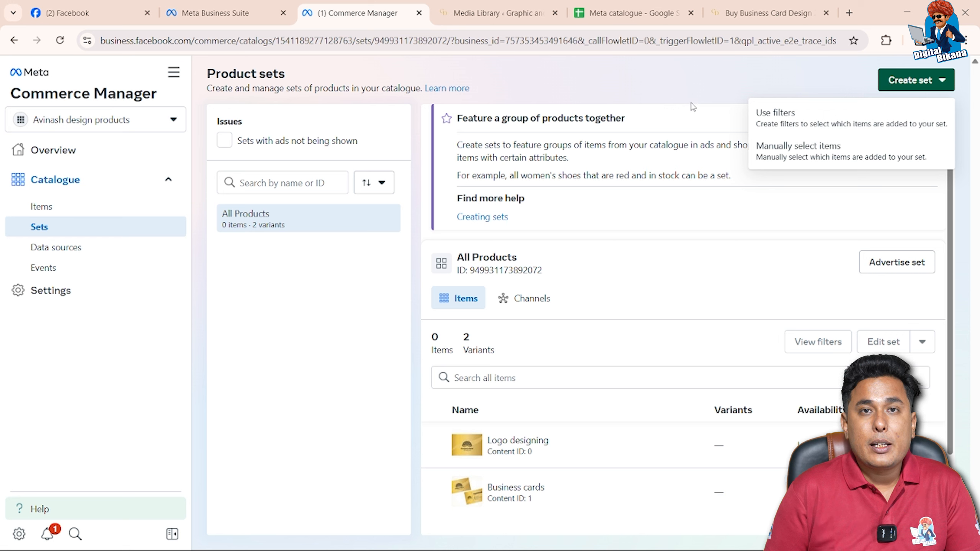
pyautogui.scroll(-2, 759, 234)
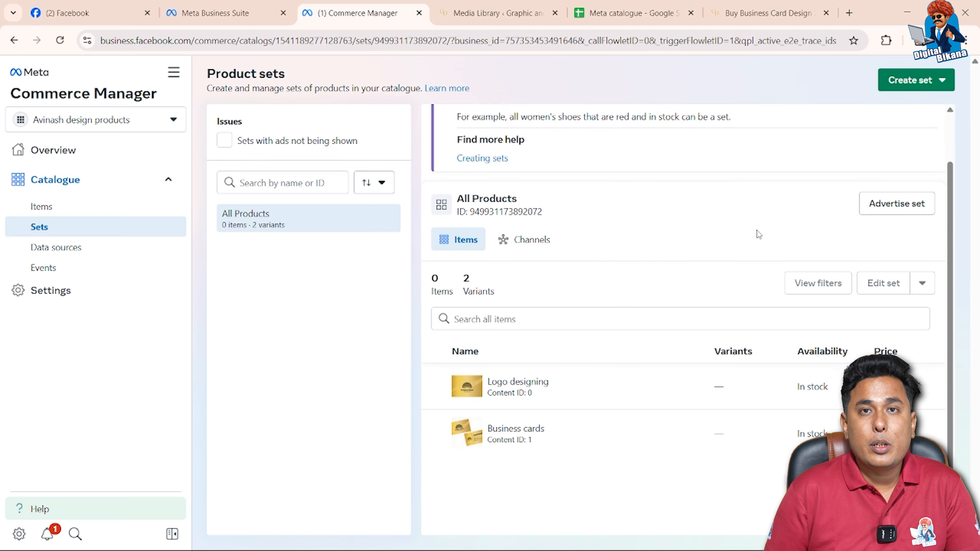
pyautogui.scroll(2, 759, 234)
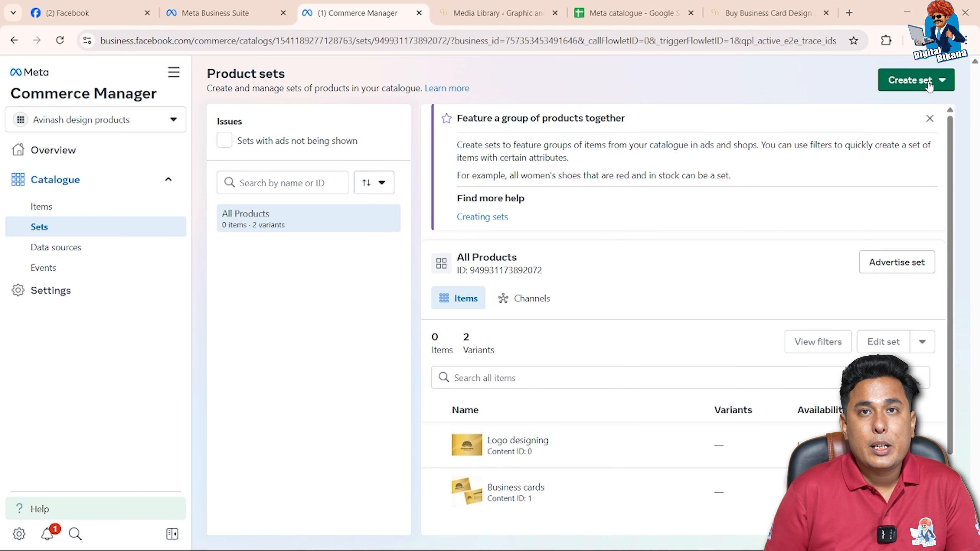
pyautogui.click(913, 83)
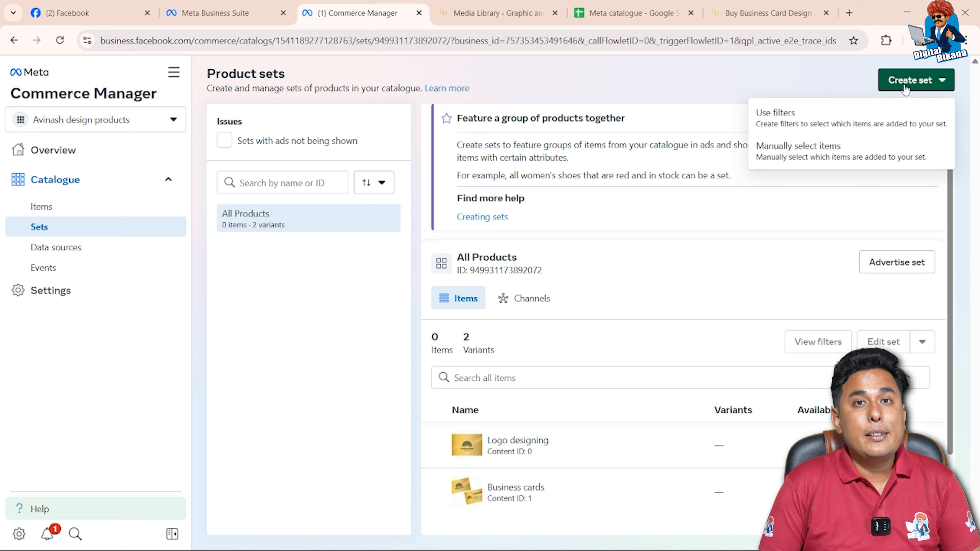
pyautogui.click(905, 89)
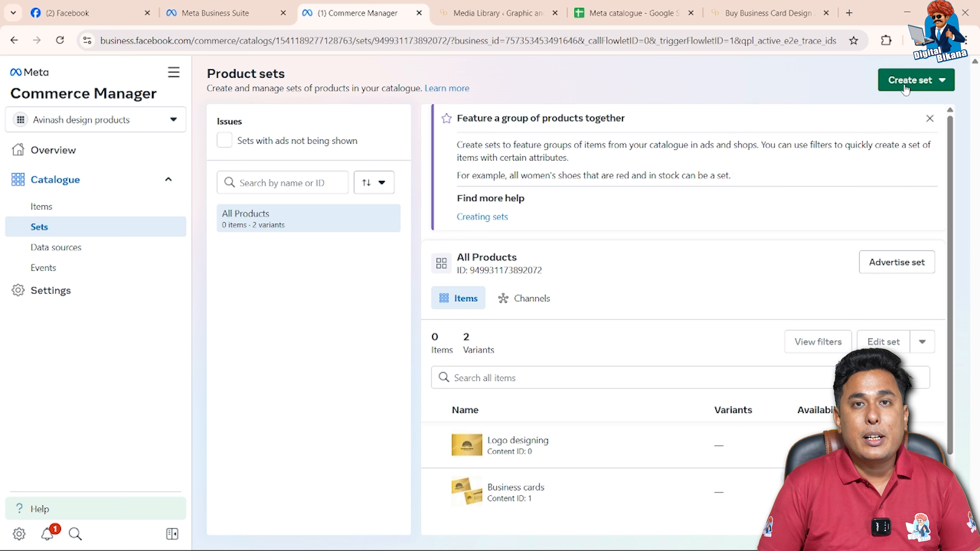
# Start a new product set that uses filters, skip the introductory tour and name the set "Branding"
pyautogui.click(908, 90)
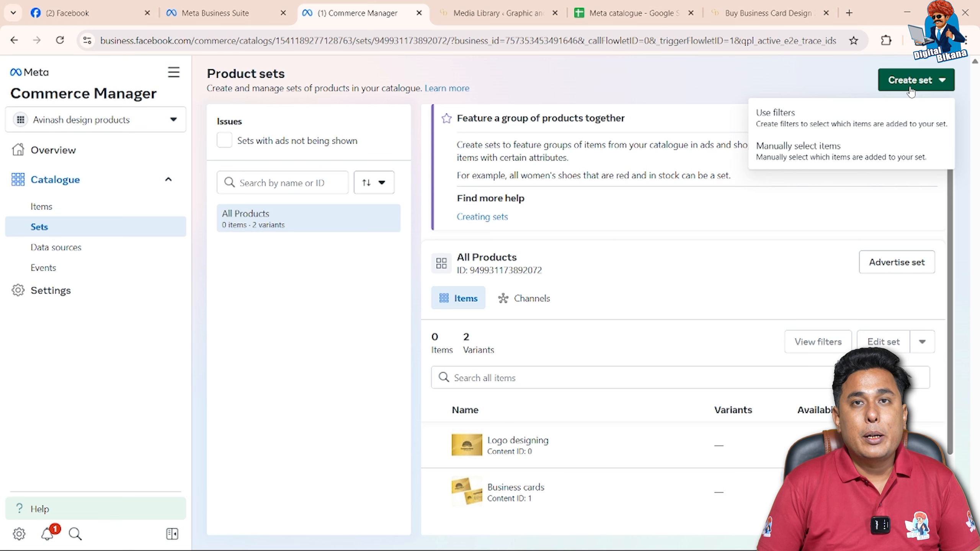
pyautogui.click(875, 123)
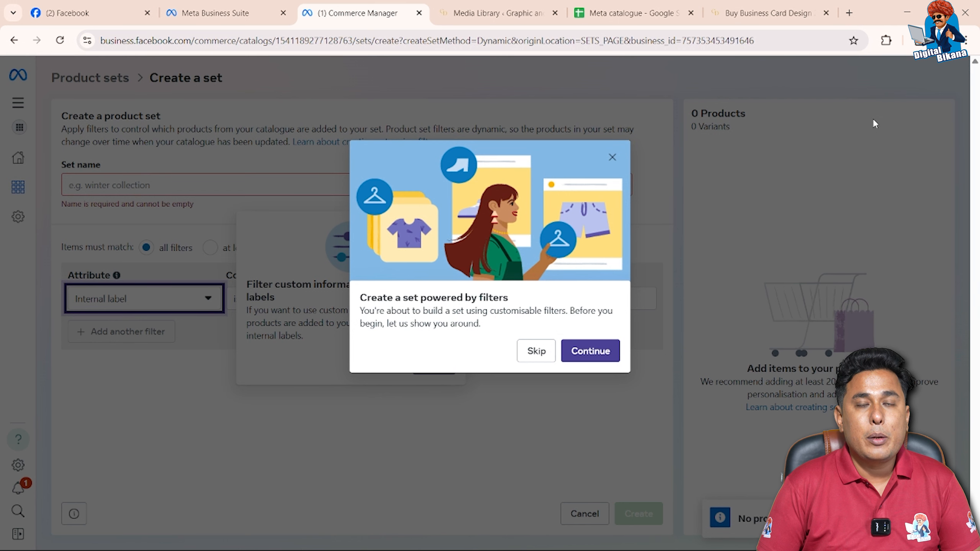
pyautogui.click(539, 354)
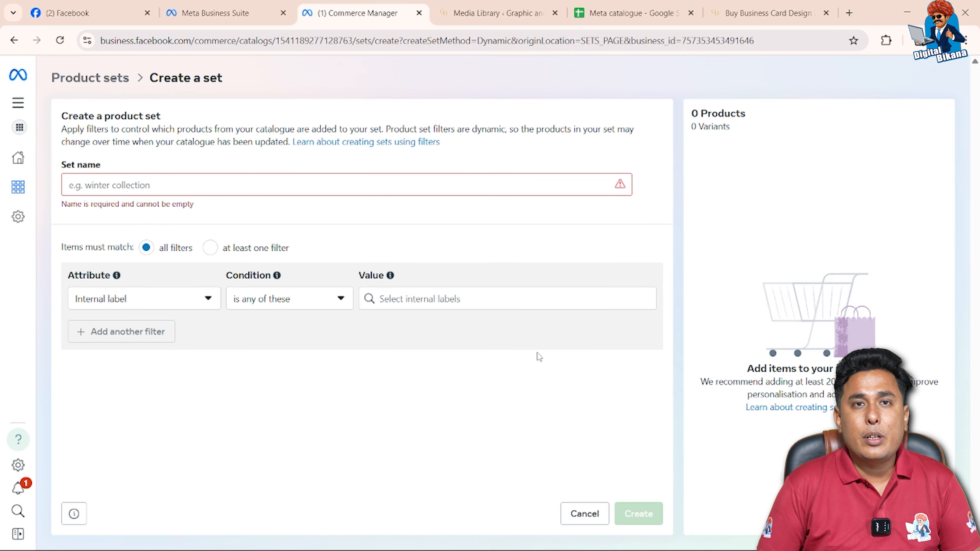
pyautogui.click(406, 190)
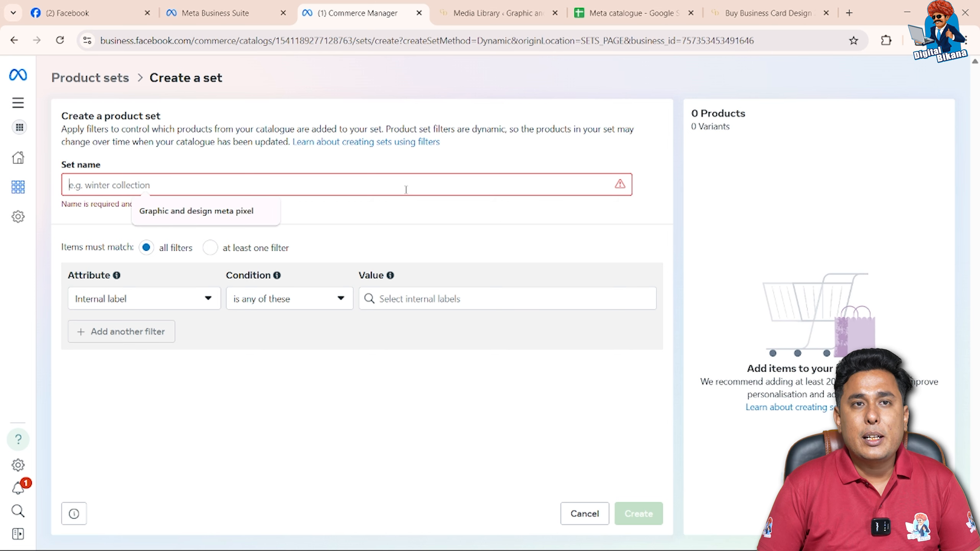
pyautogui.write('Brand')
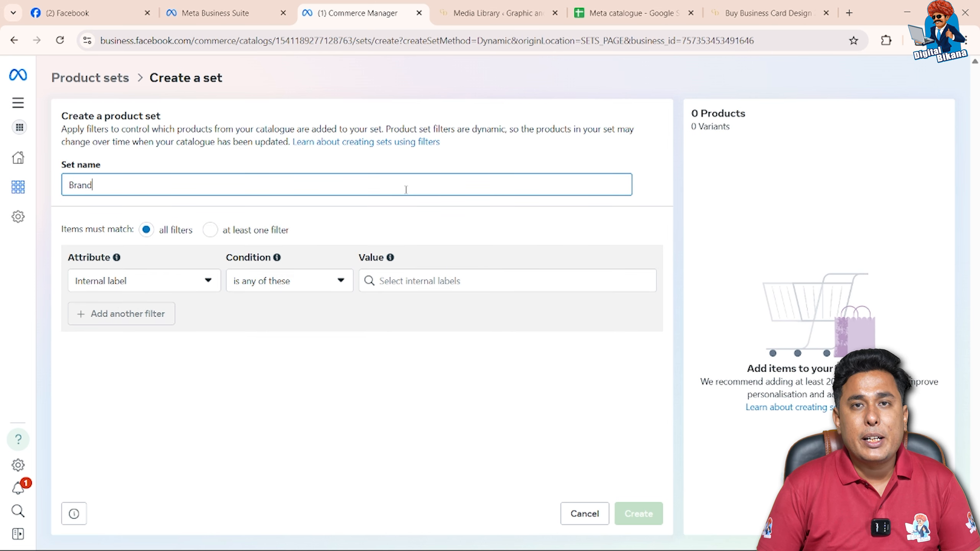
pyautogui.write('ing')
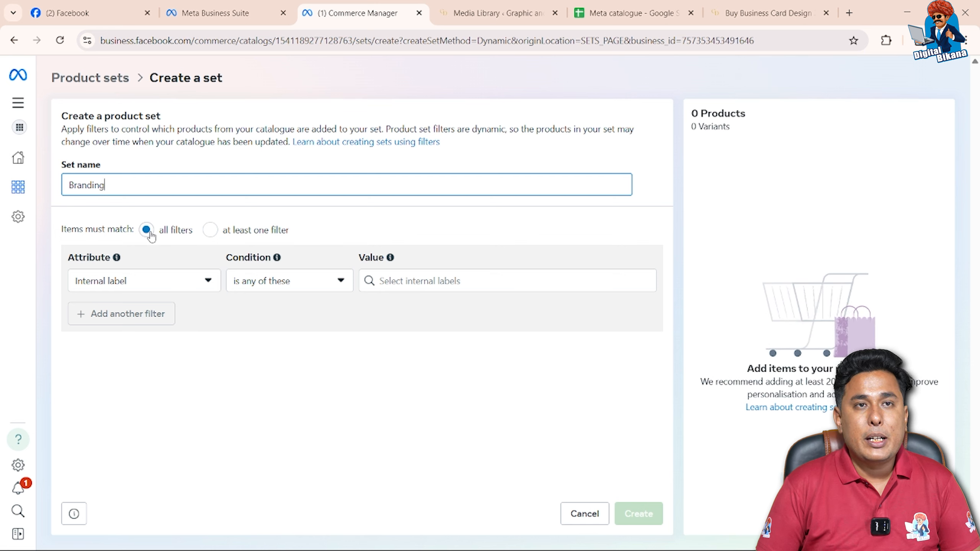
# Filter the set to items whose Google product category is any of "branding" and create the set
pyautogui.click(154, 286)
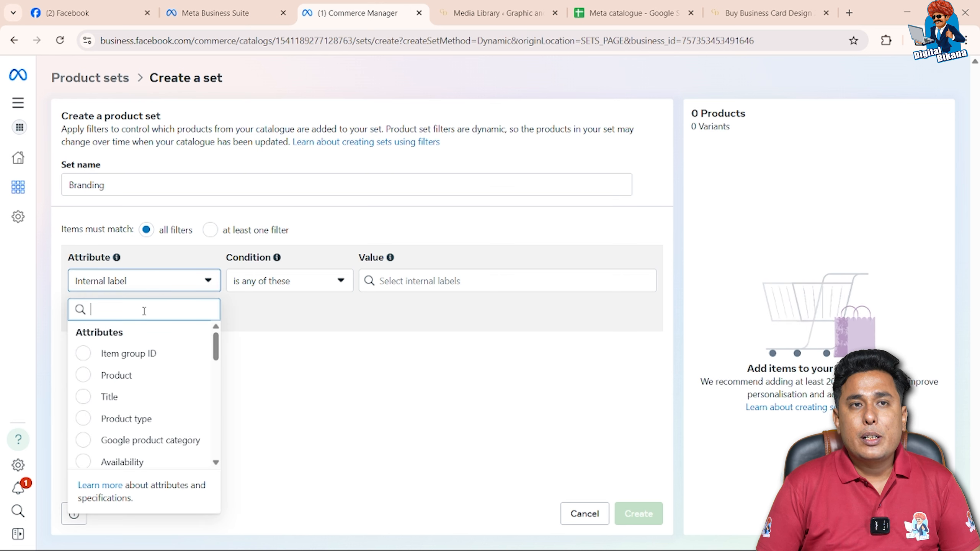
pyautogui.write('g')
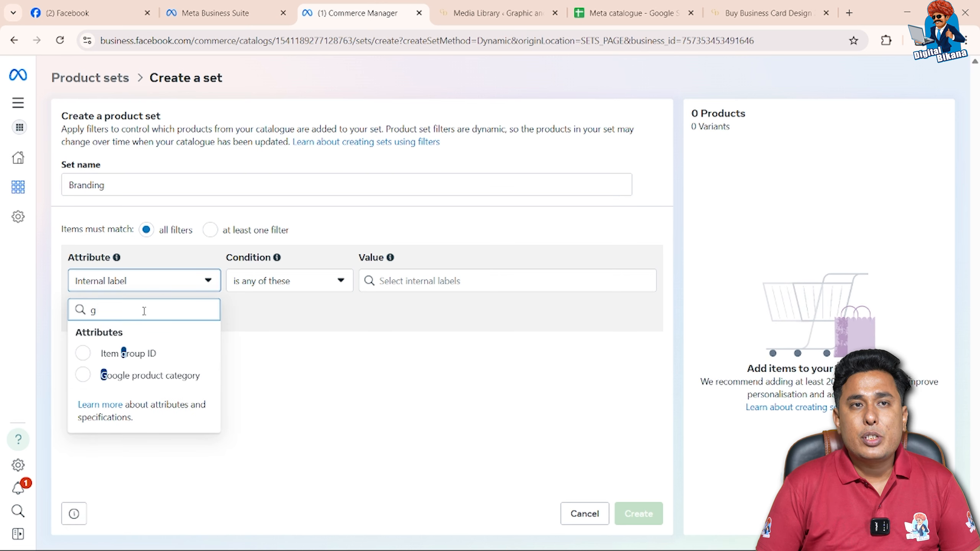
pyautogui.click(83, 375)
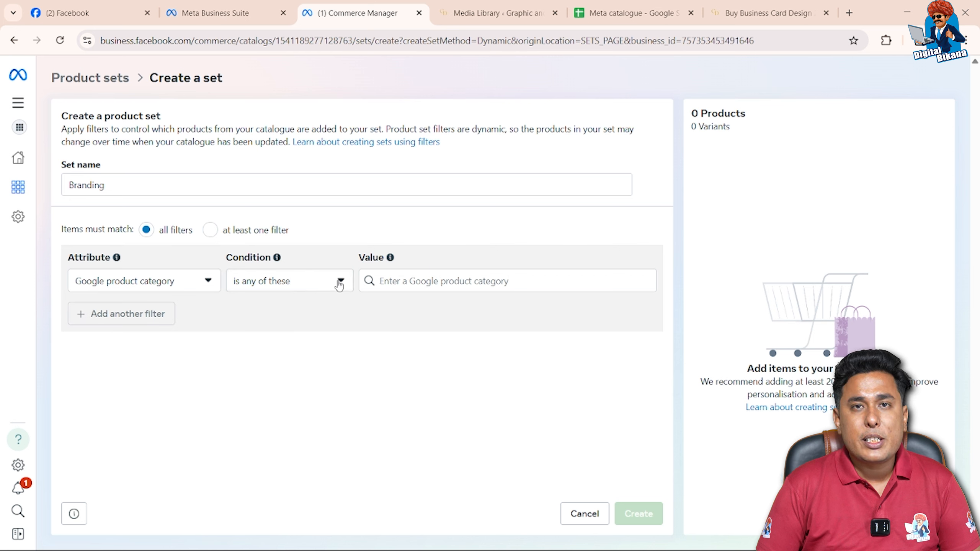
pyautogui.click(404, 277)
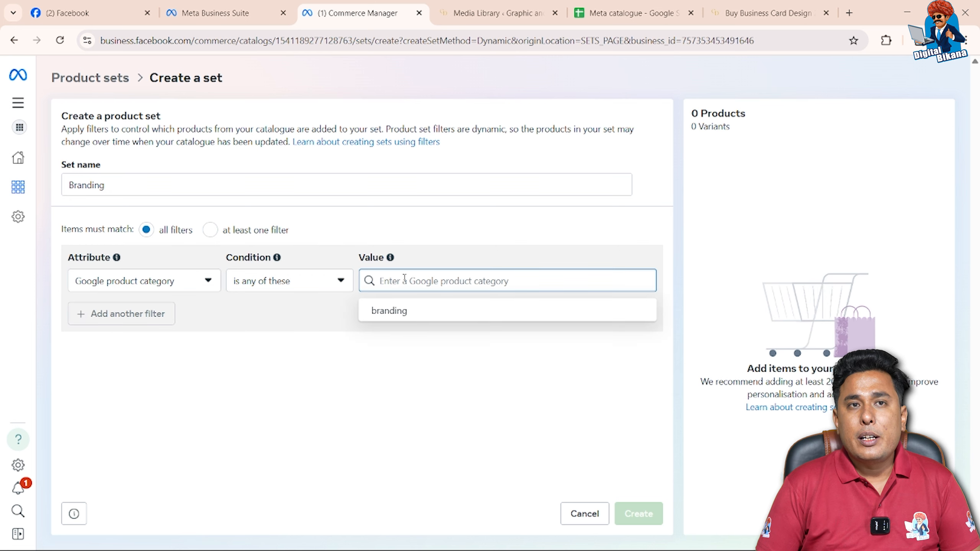
pyautogui.click(399, 311)
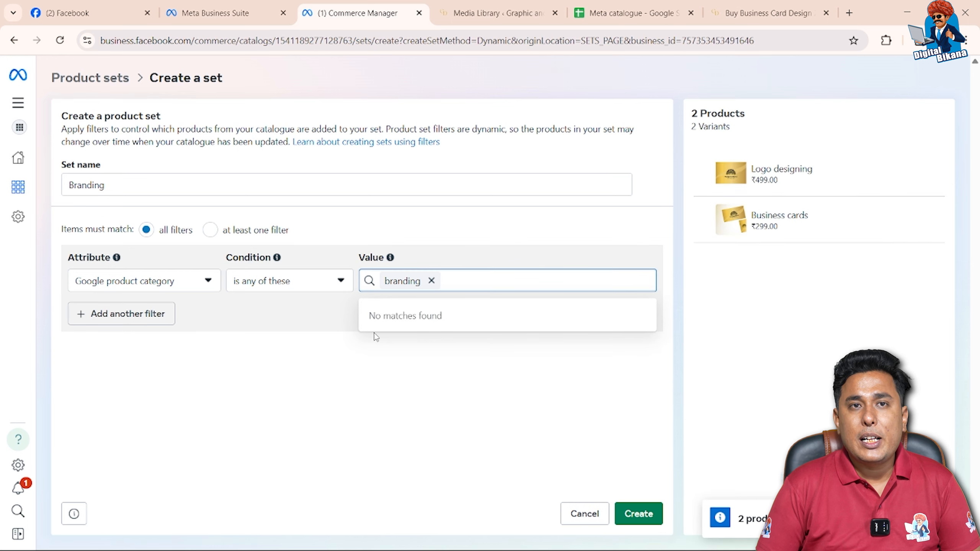
pyautogui.click(636, 515)
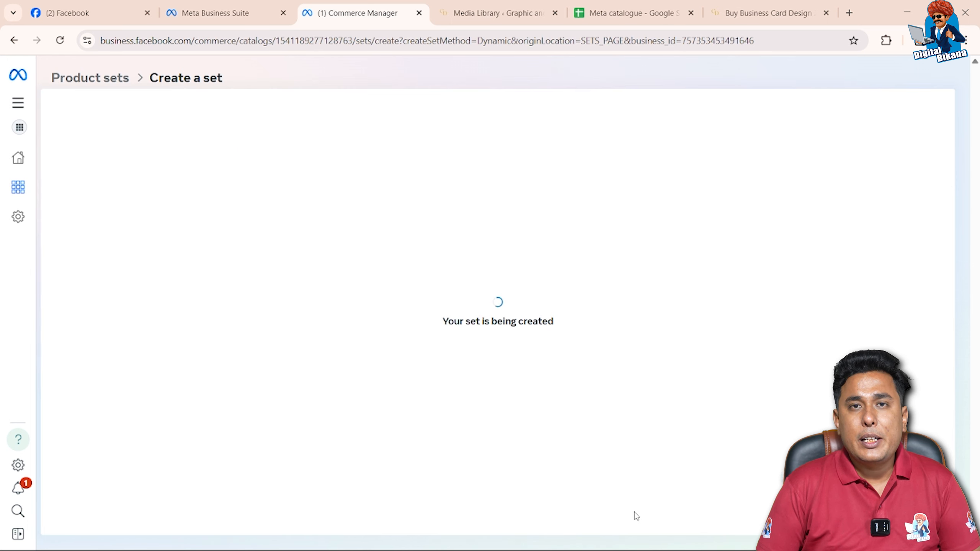